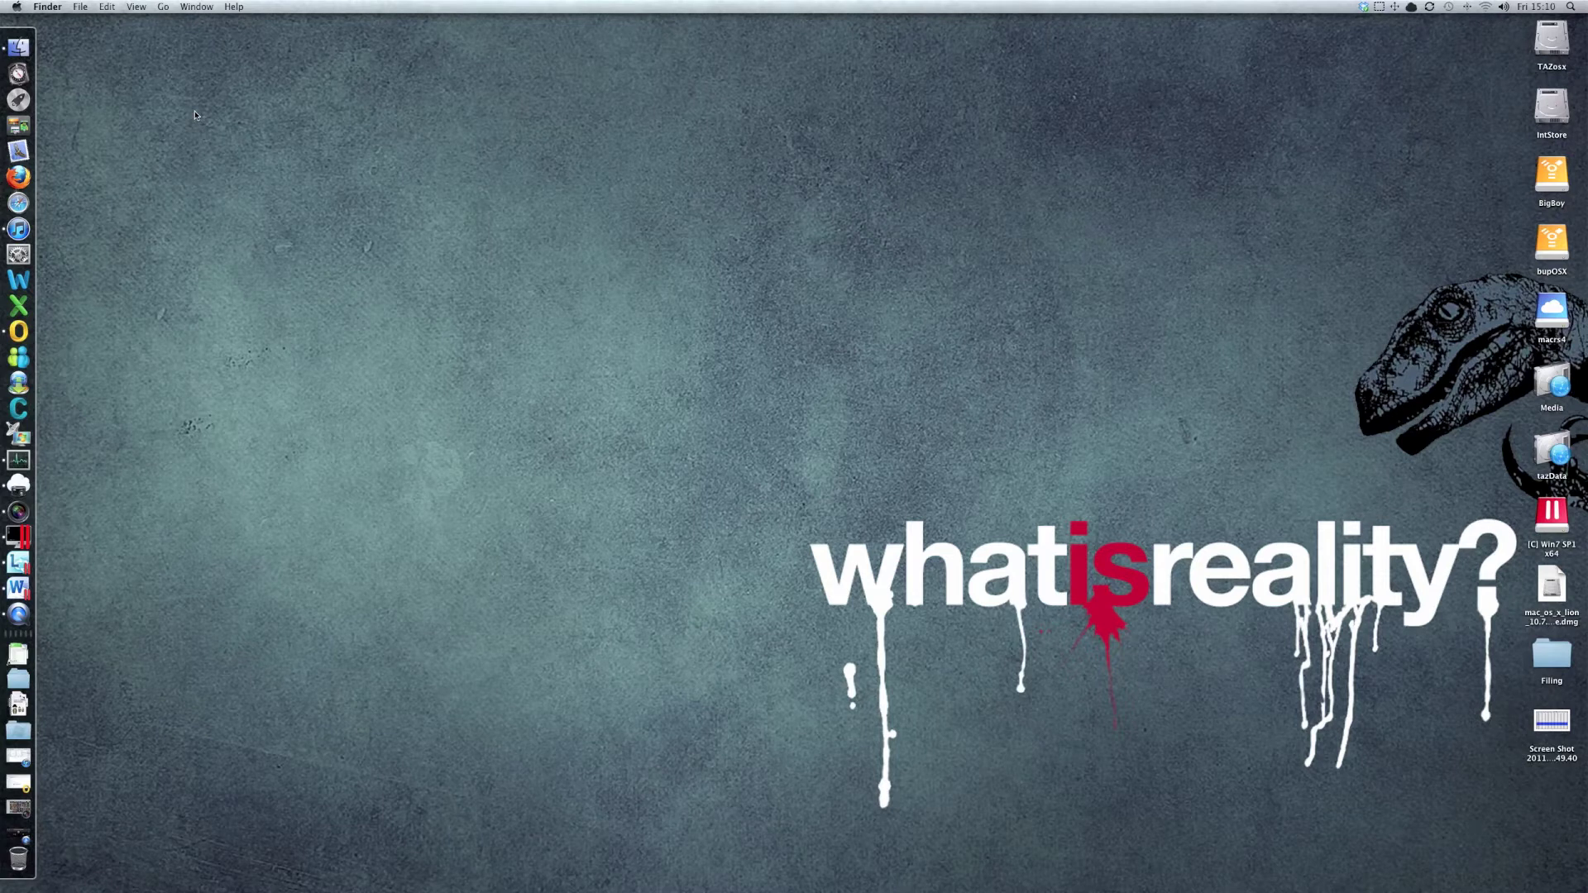
Step: Open About This Mac and its detailed view for the 27-inch Mid 2011 iMac, 3.4 GHz Core i7, 16 GB
left_click(17, 7)
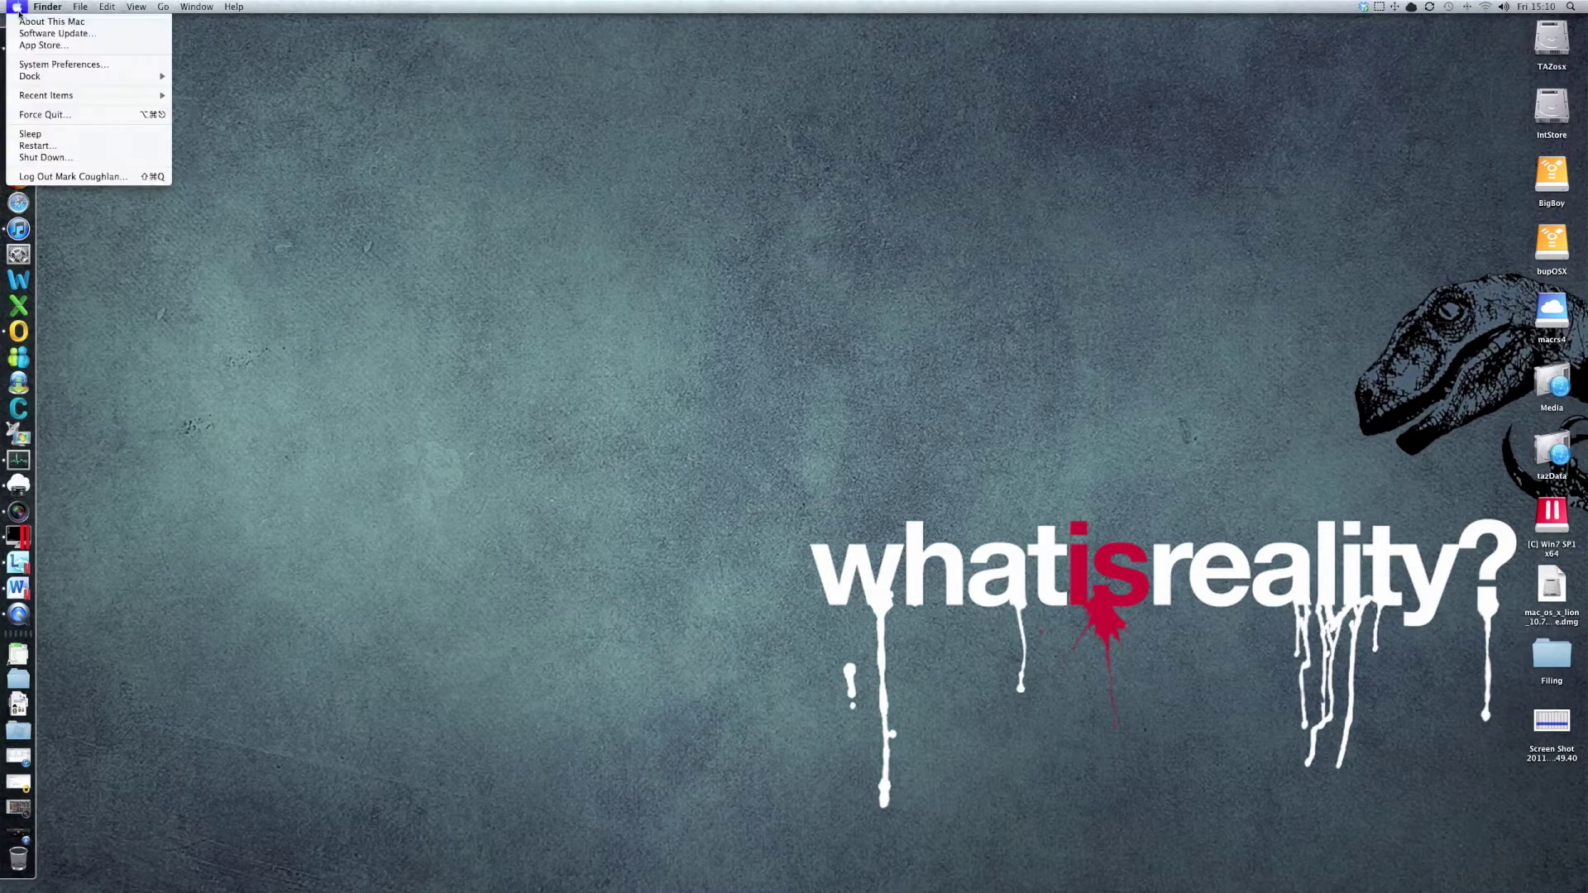
left_click(41, 24)
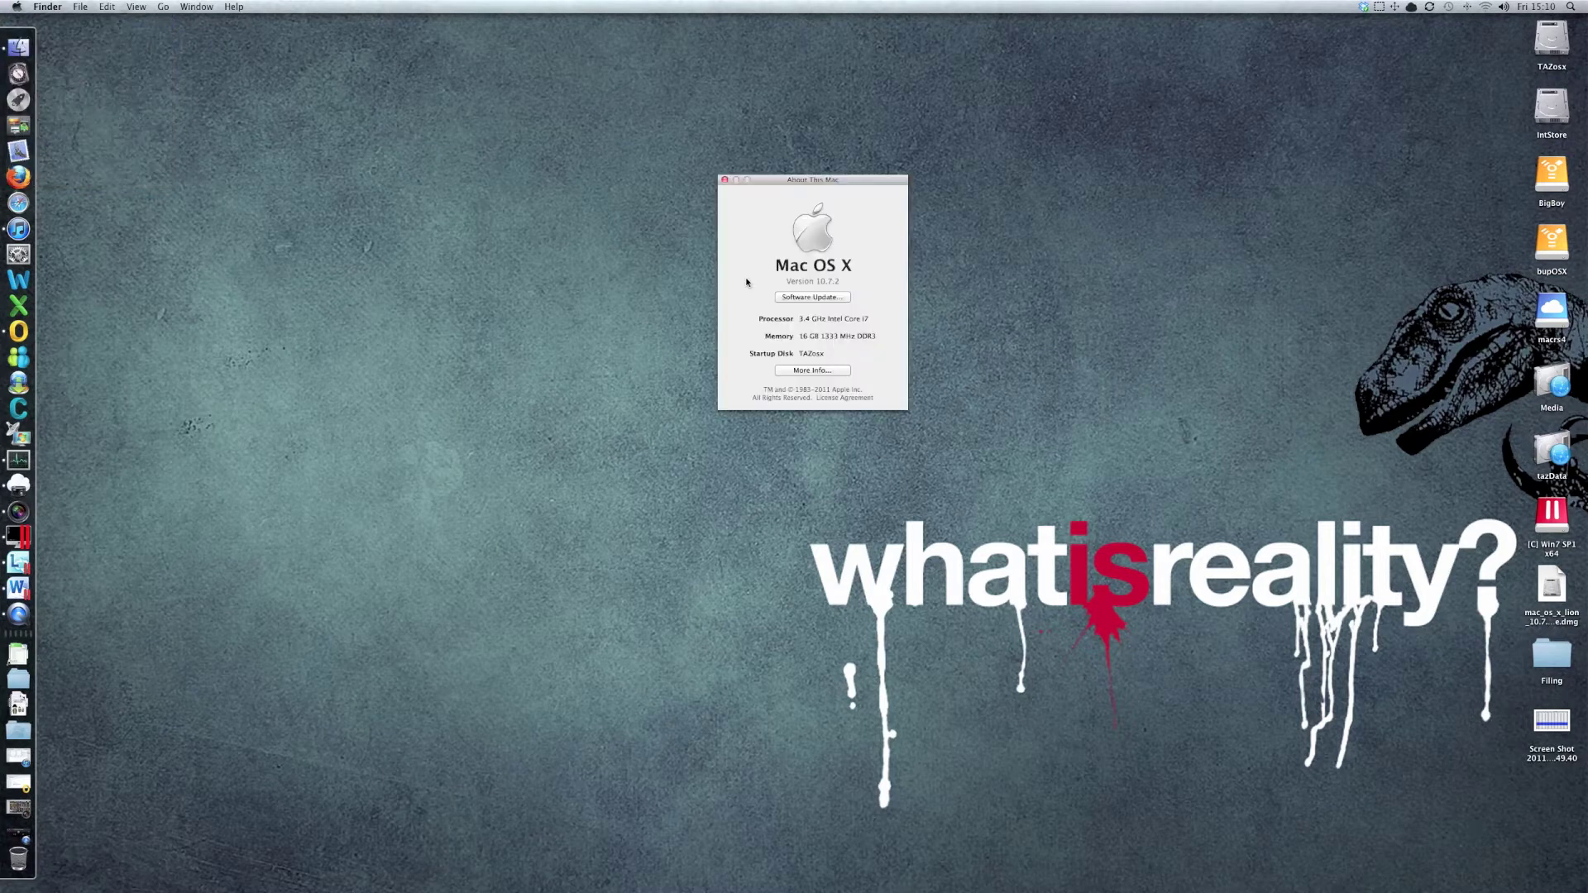
left_click_drag(825, 176, 737, 193)
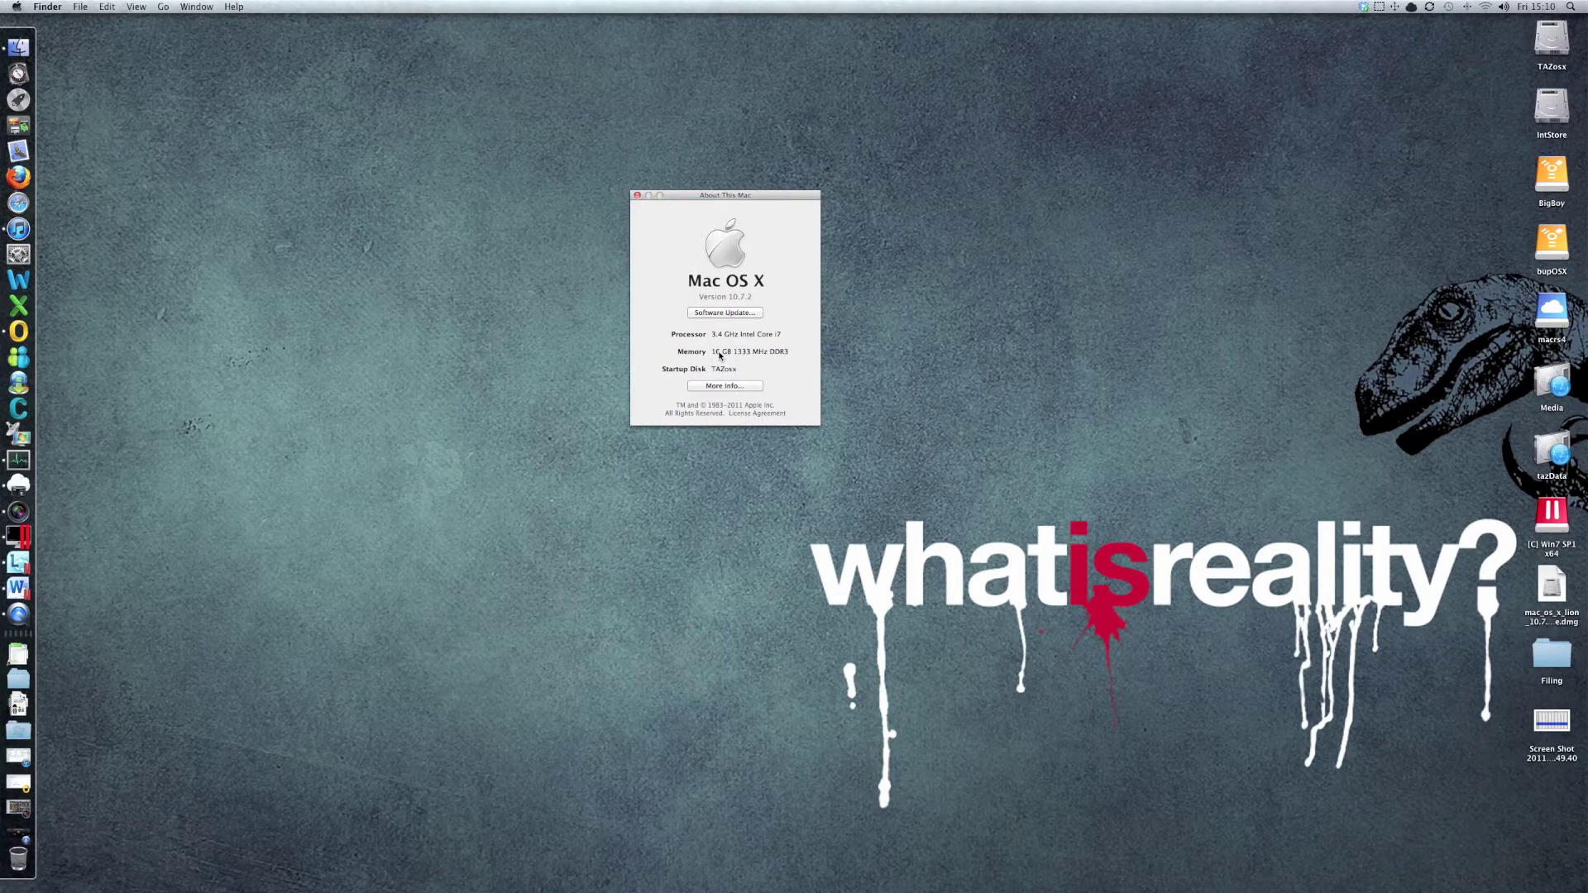
left_click(726, 387)
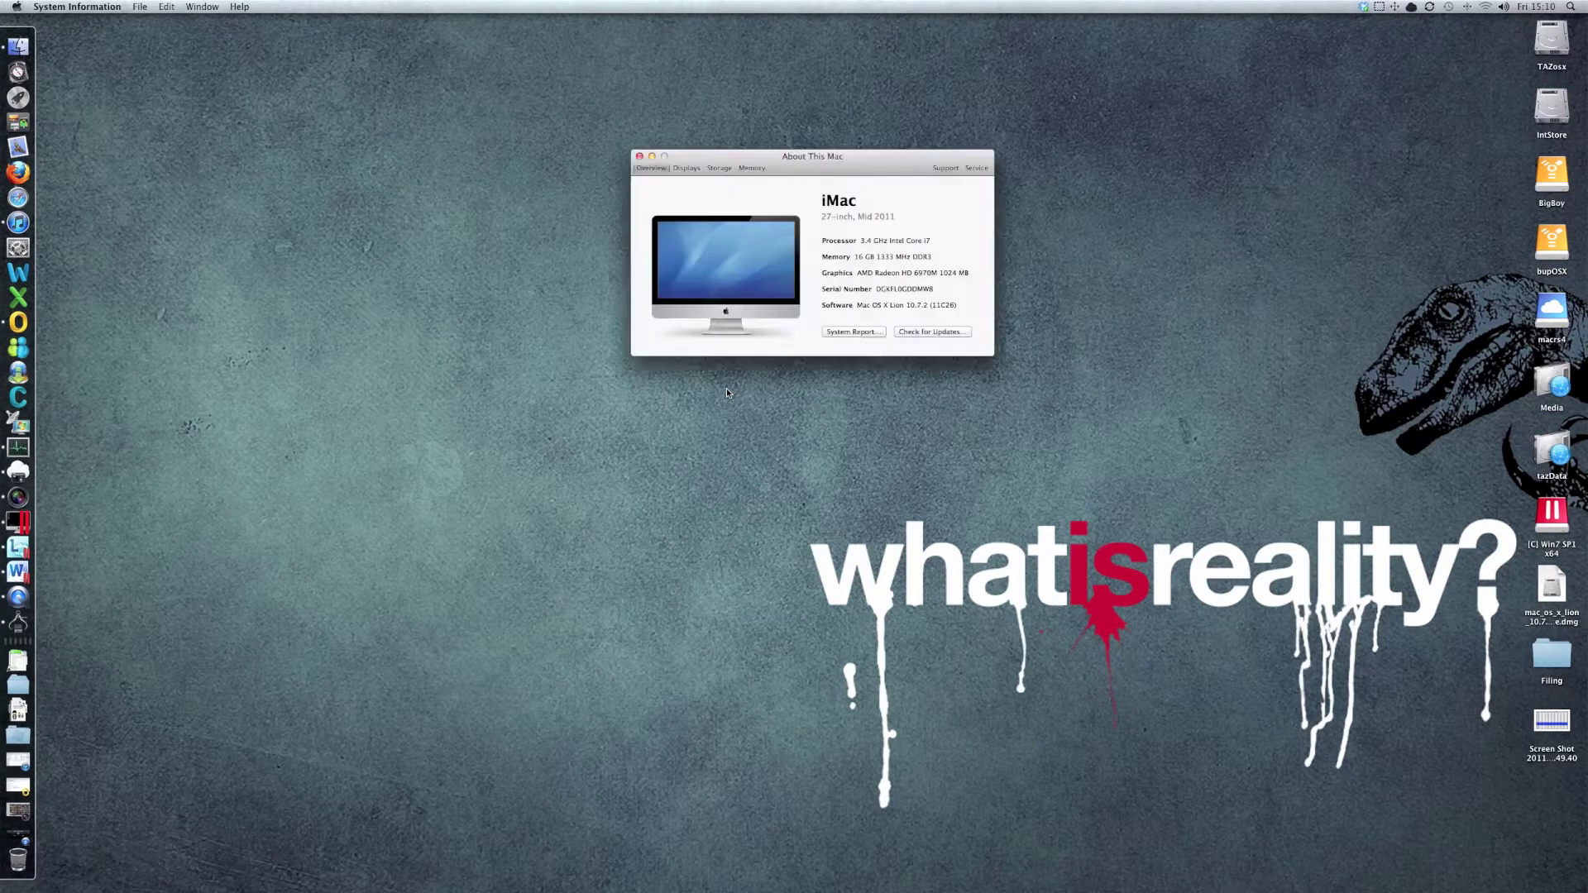
Step: Open Serial-ATA in the System Report and review the WDC drive and the Intel 6 Series chipsets' 3 Gigabit links
left_click(835, 334)
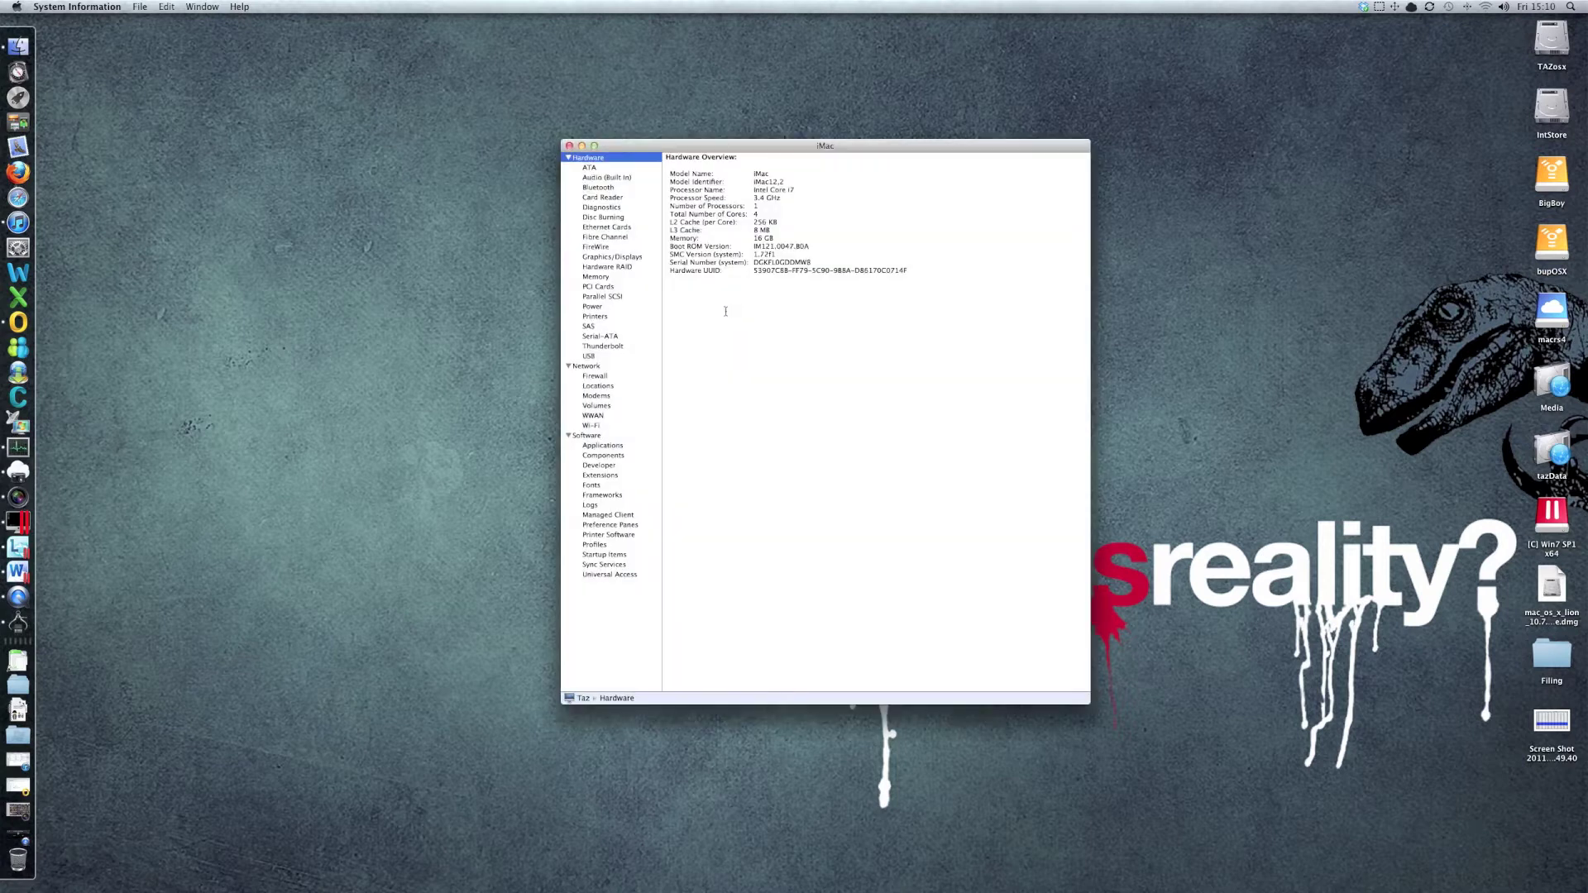
left_click(610, 336)
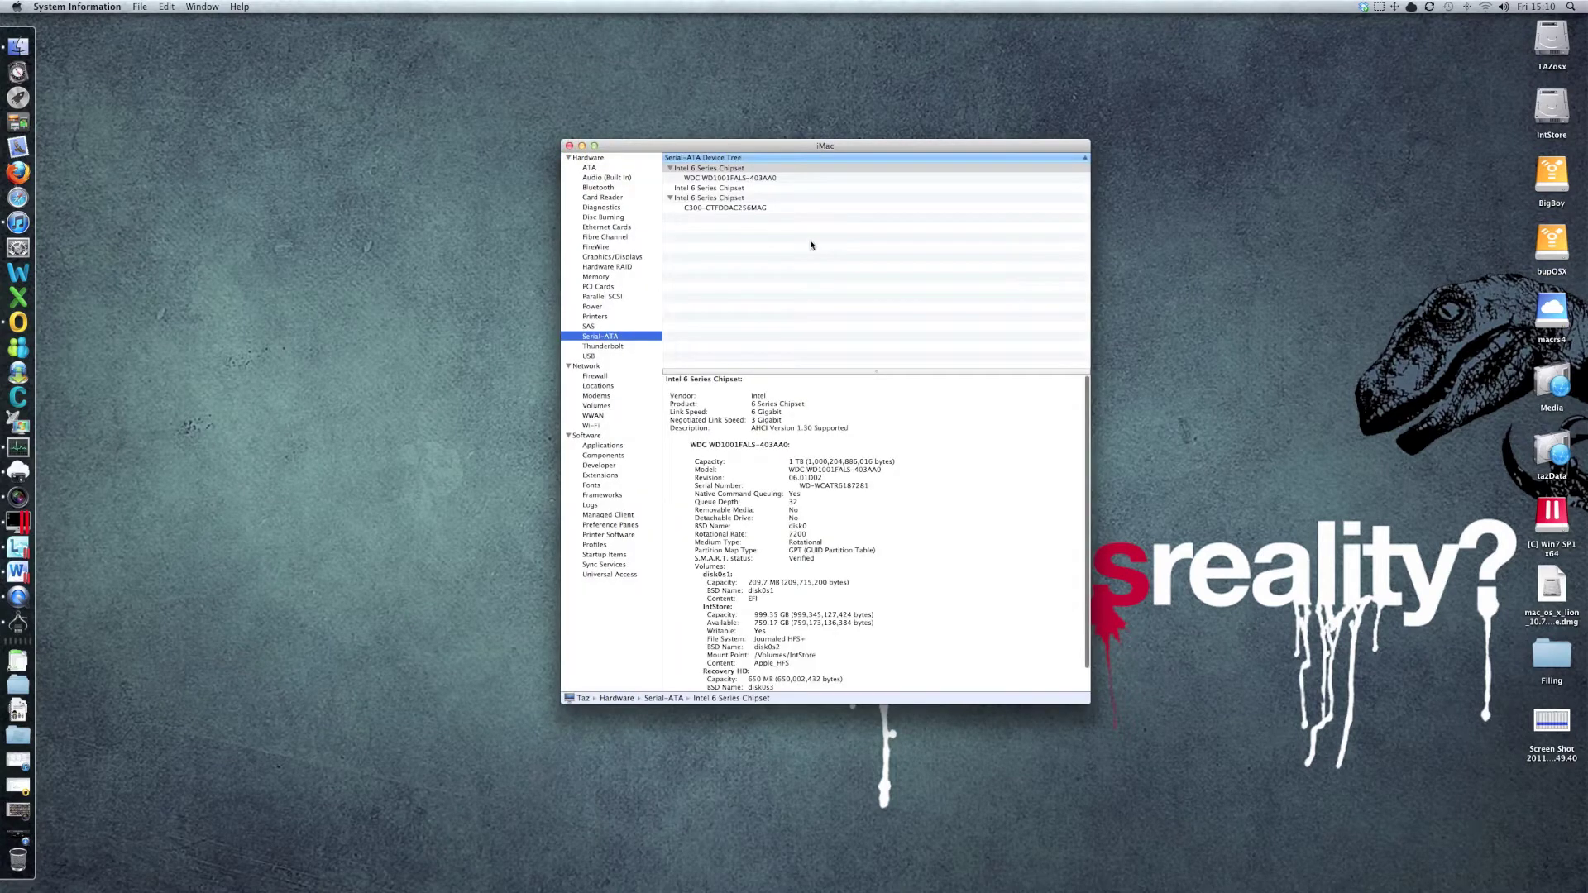
left_click(716, 178)
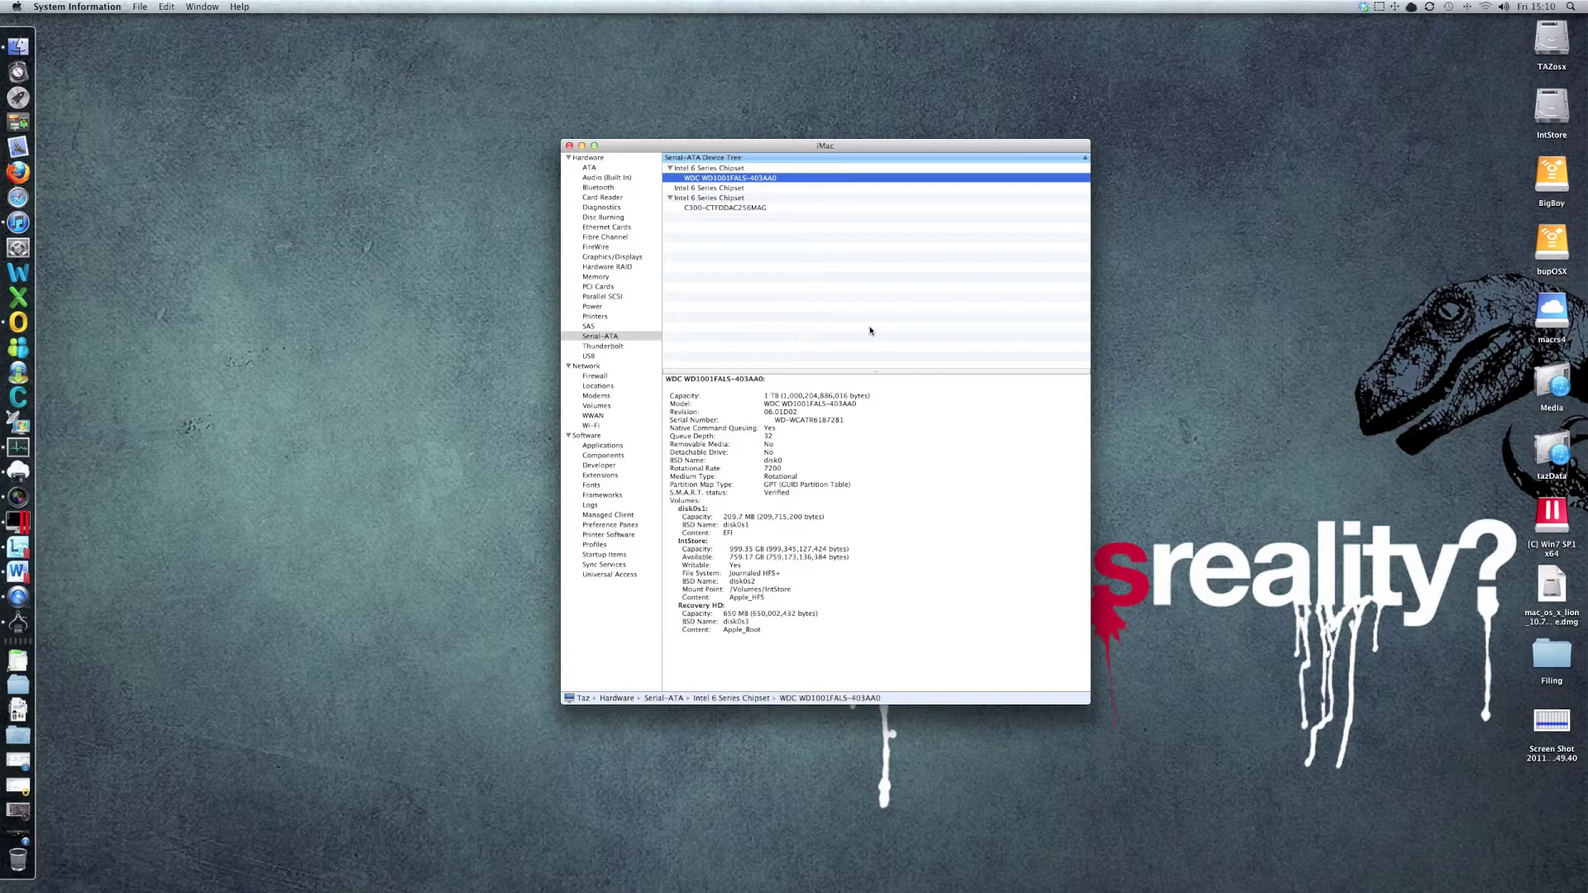
left_click(715, 169)
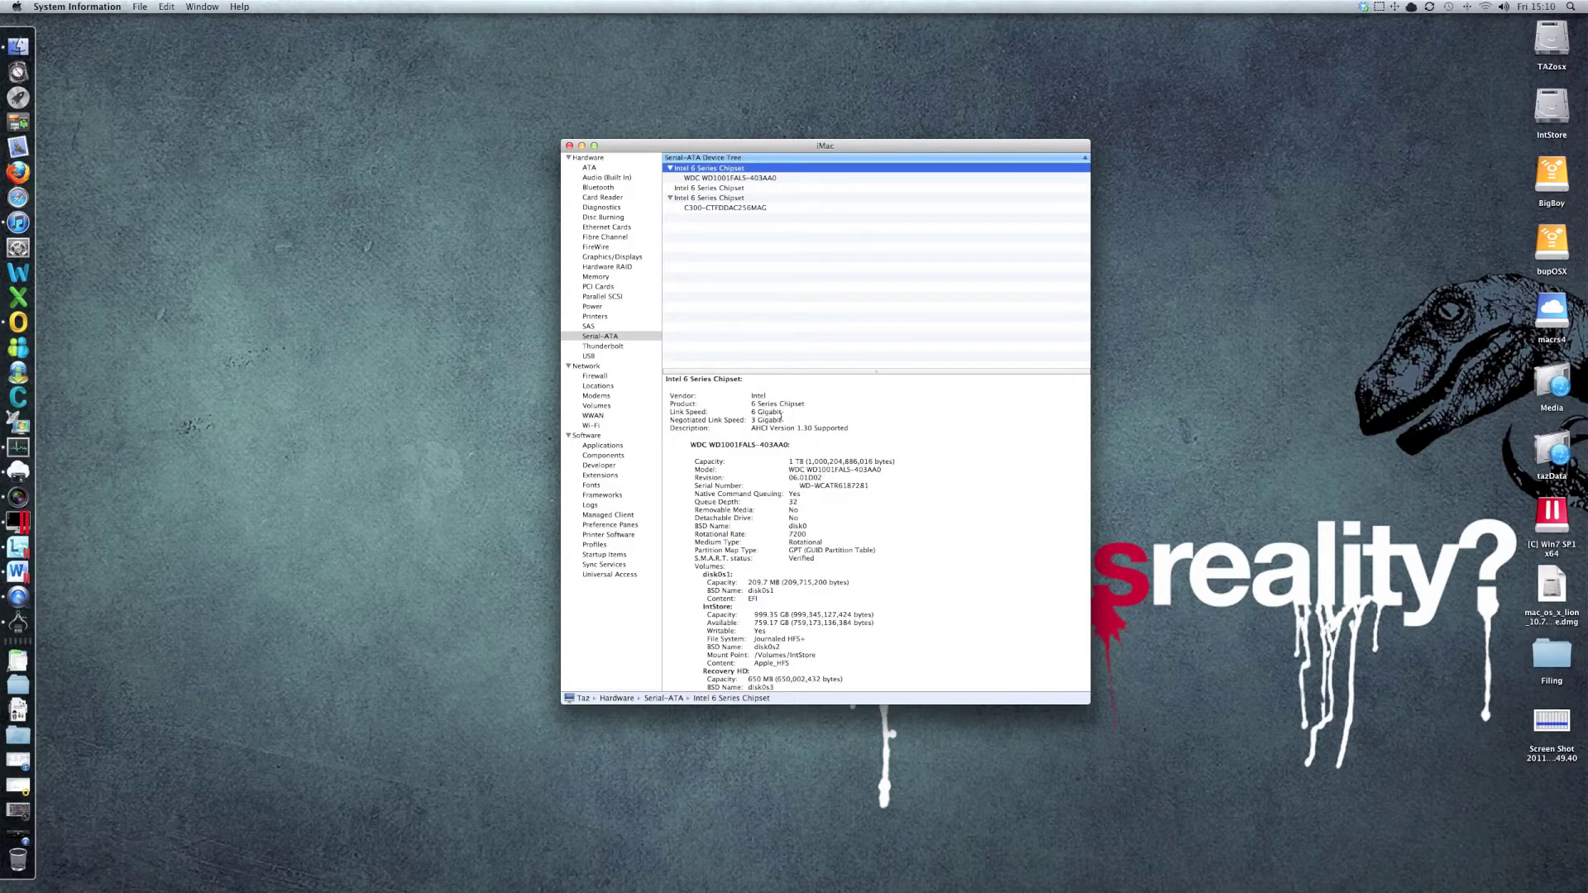
left_click_drag(782, 420, 747, 418)
left_click(720, 188)
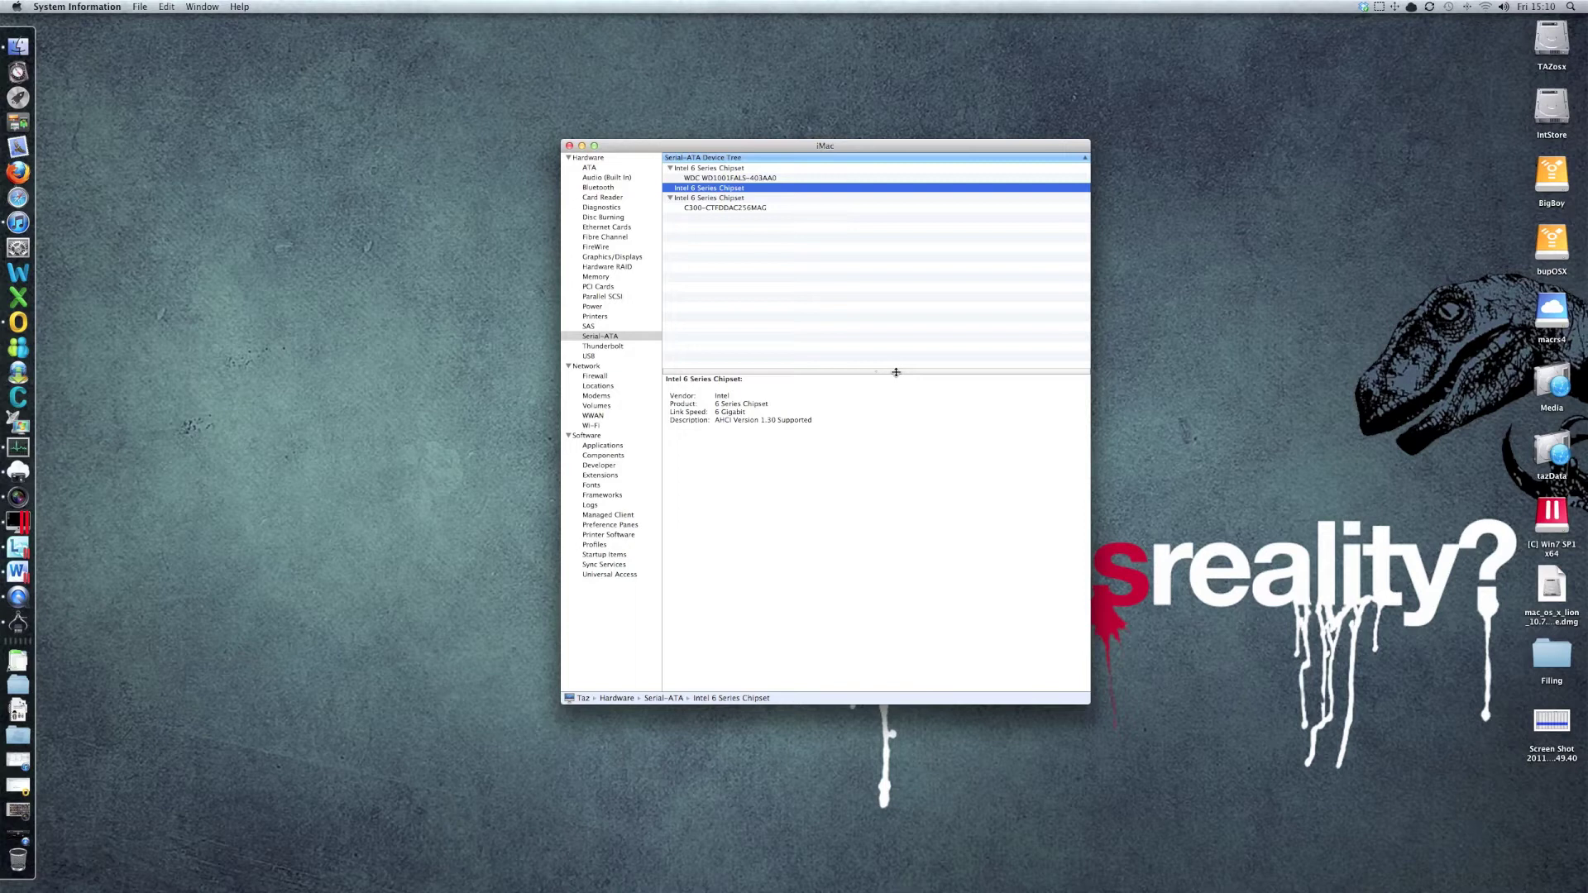
left_click(709, 199)
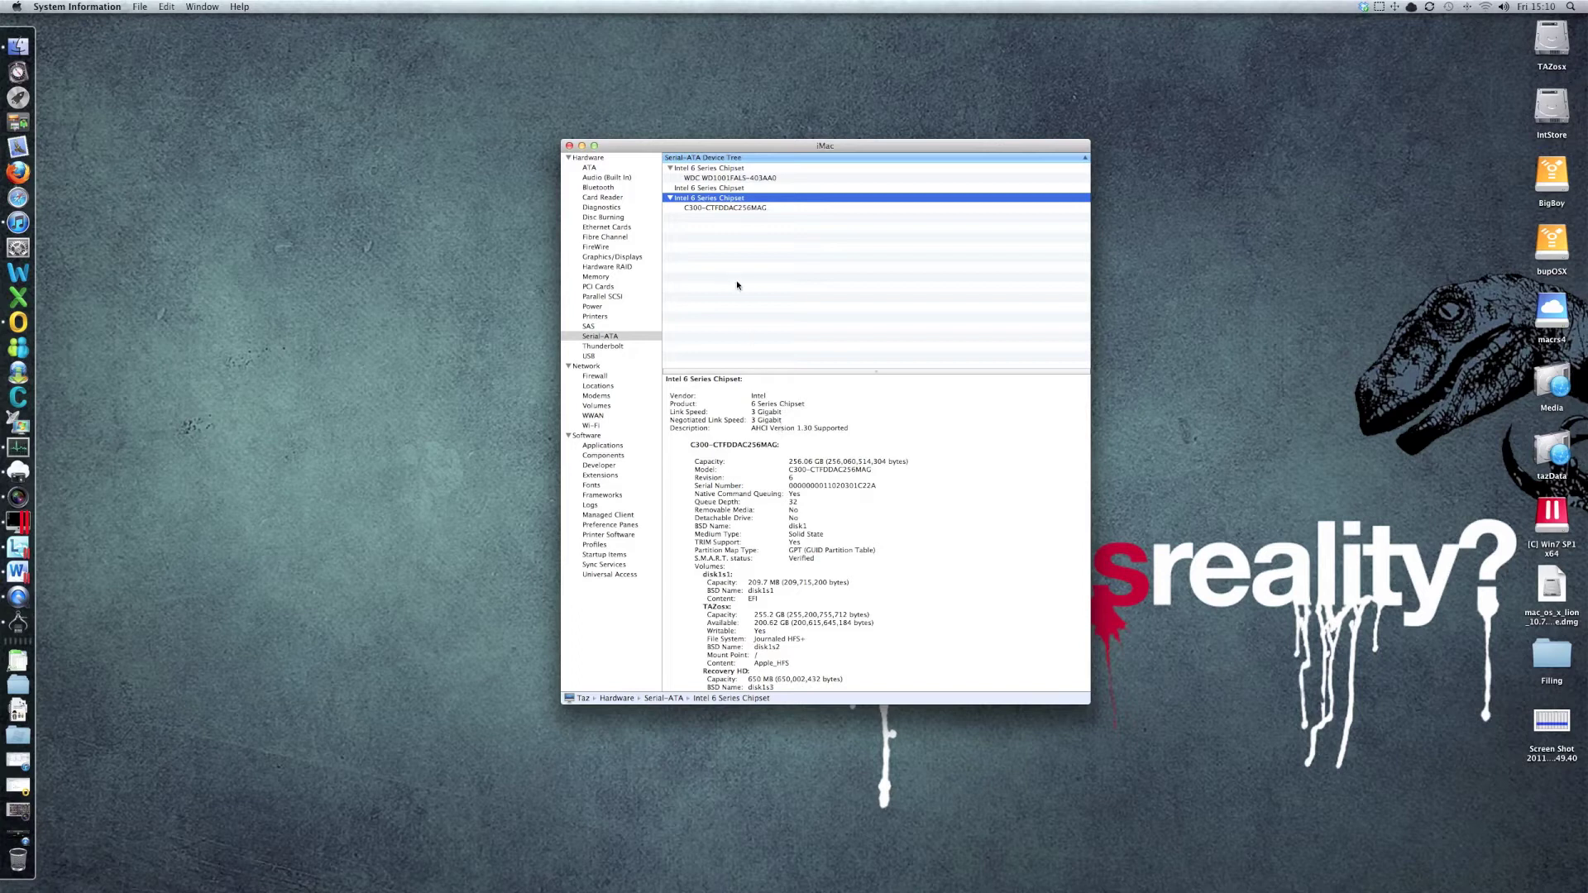
Step: Show the 256.06 GB C300-CTFDDAC256MAG SSD details, highlighting TRIM Support: Yes
left_click(717, 208)
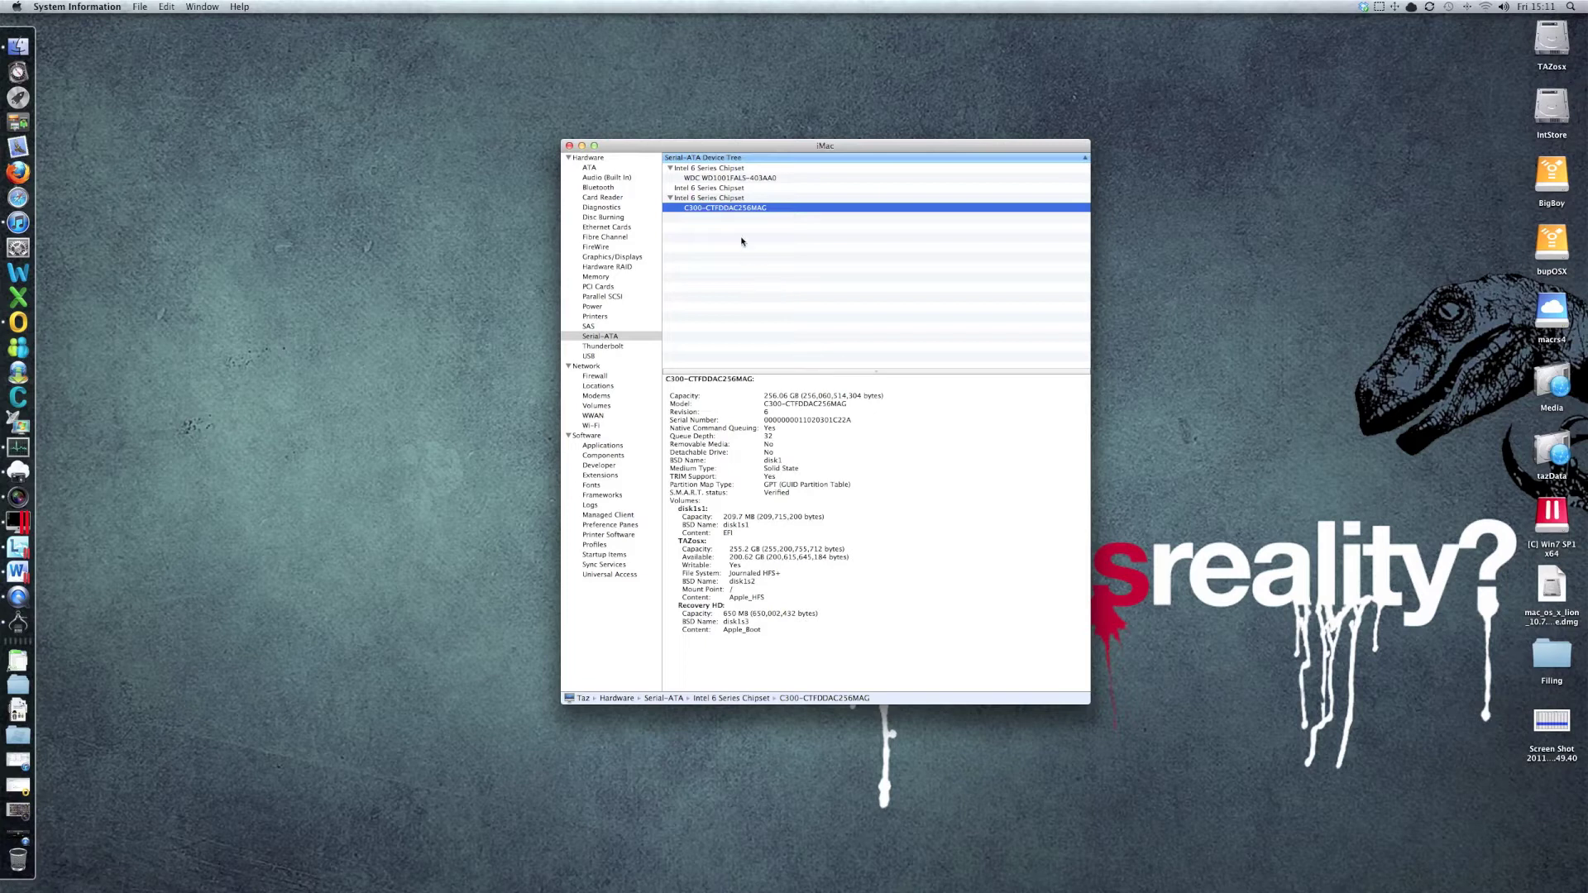
left_click(724, 200)
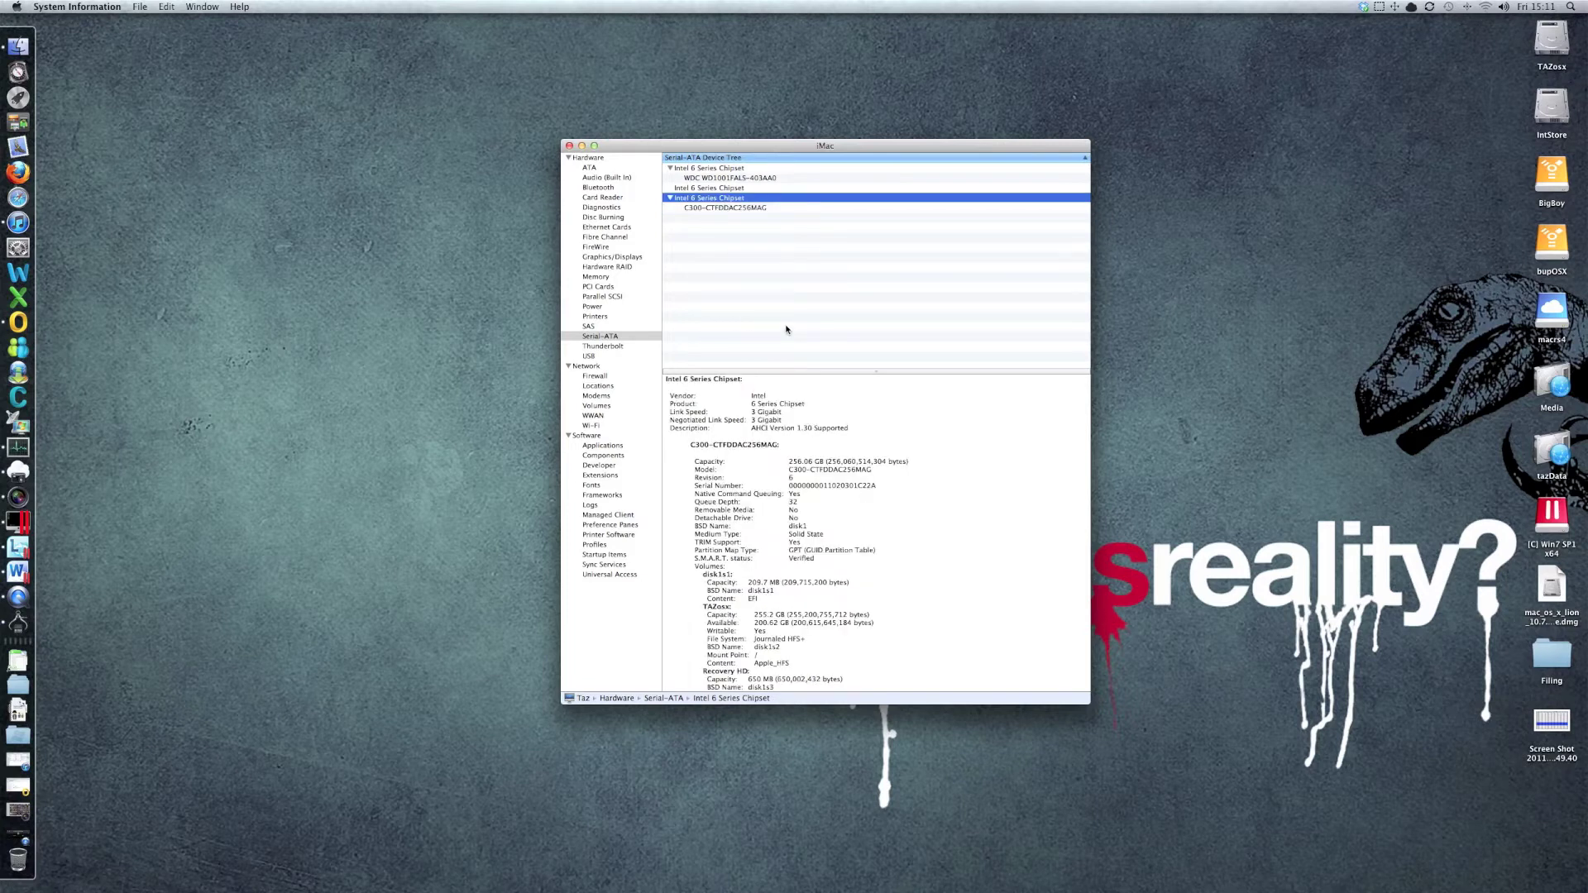
left_click(728, 178)
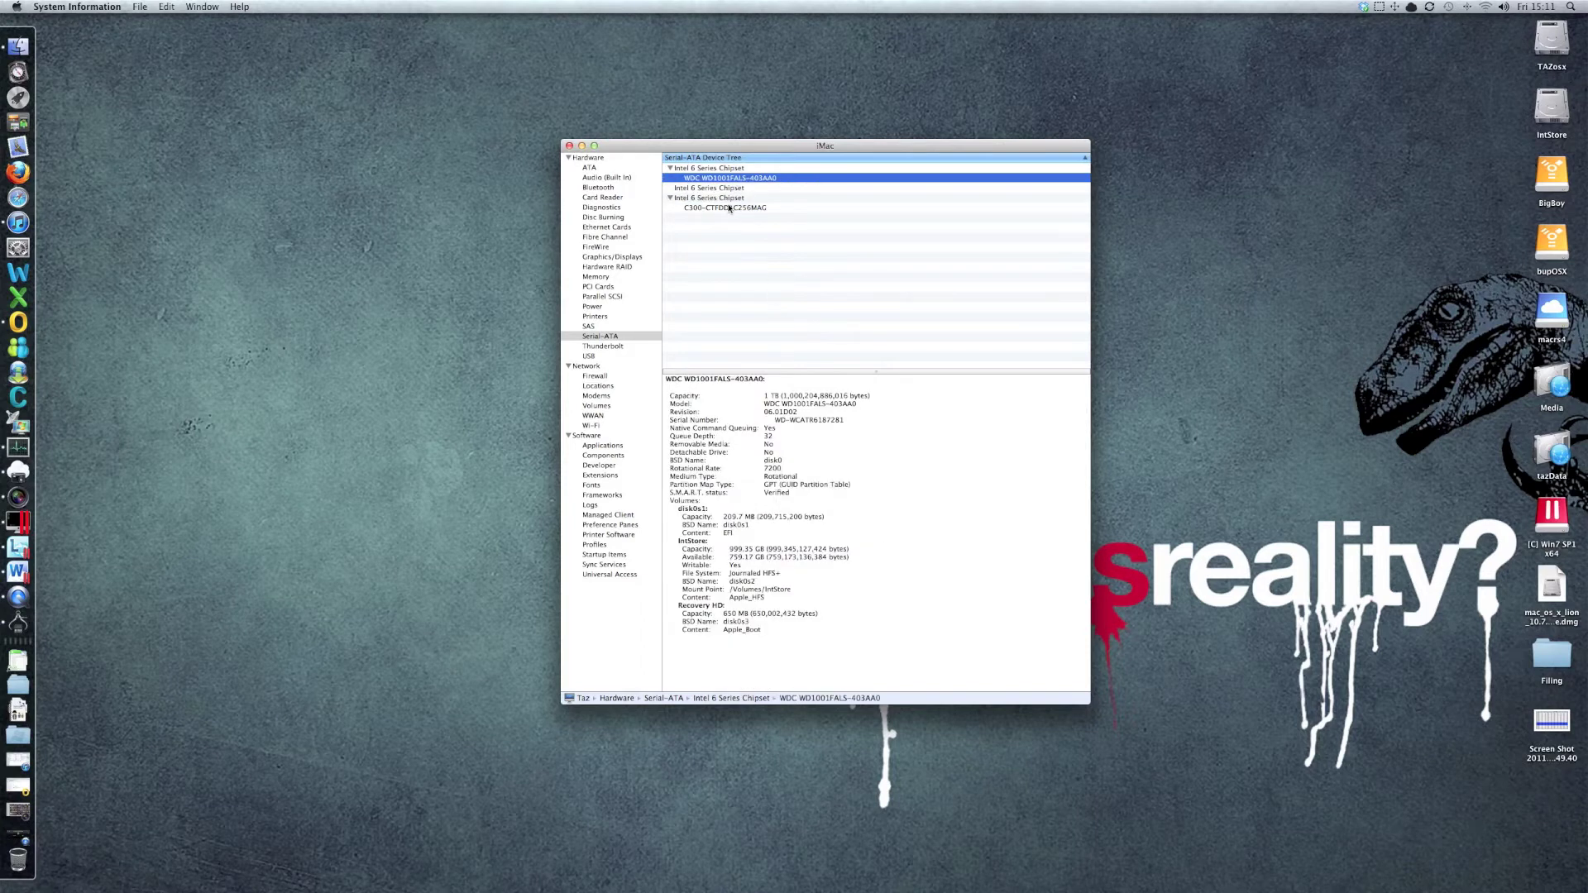
left_click(728, 208)
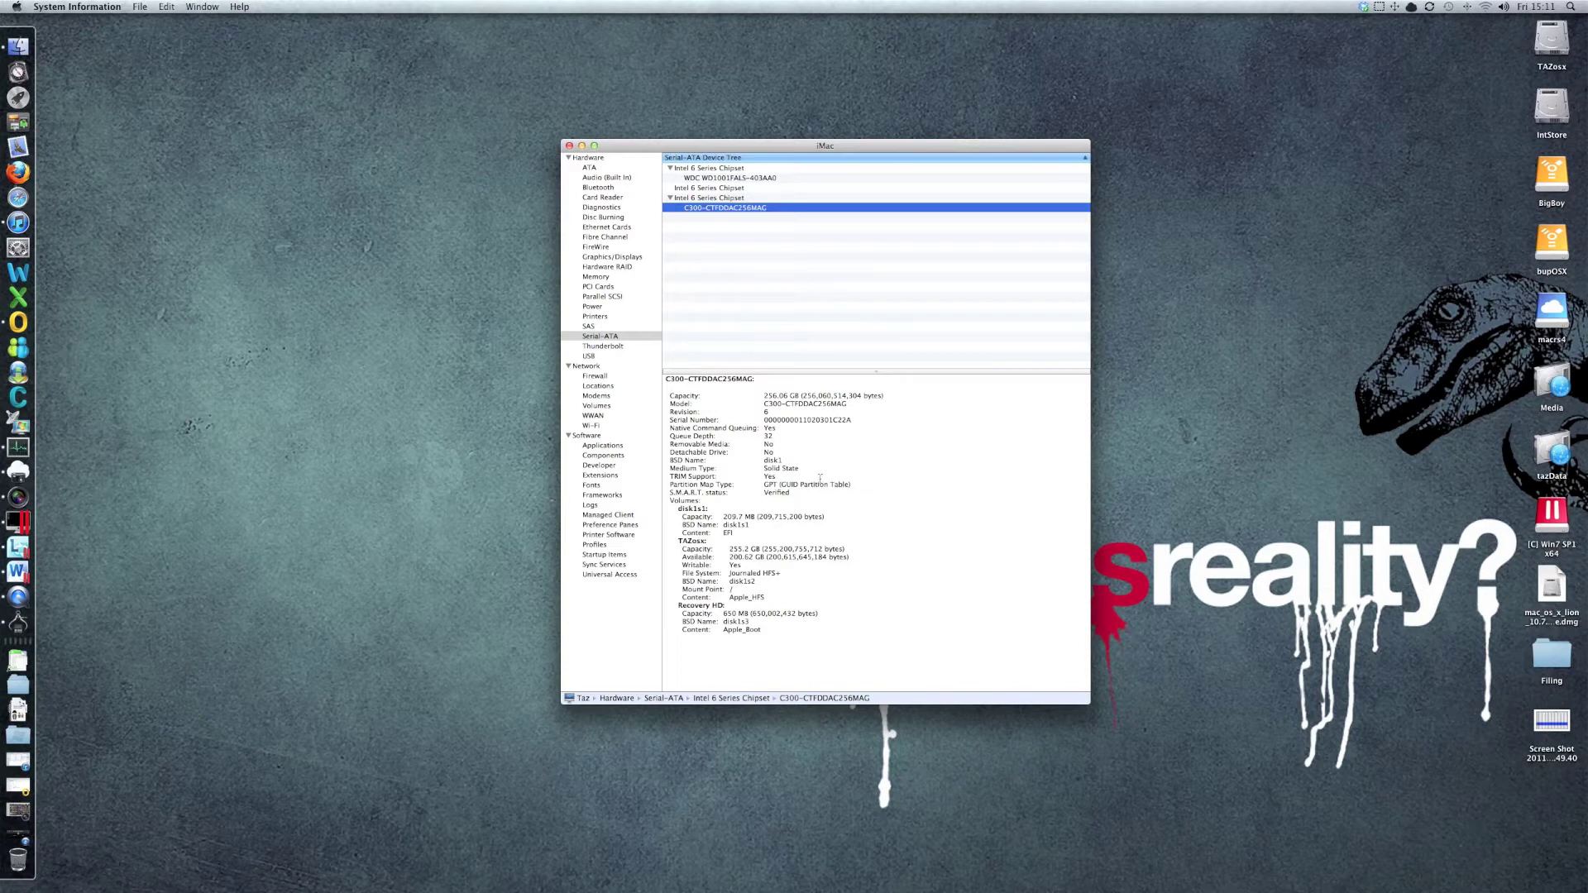
left_click_drag(796, 150, 782, 120)
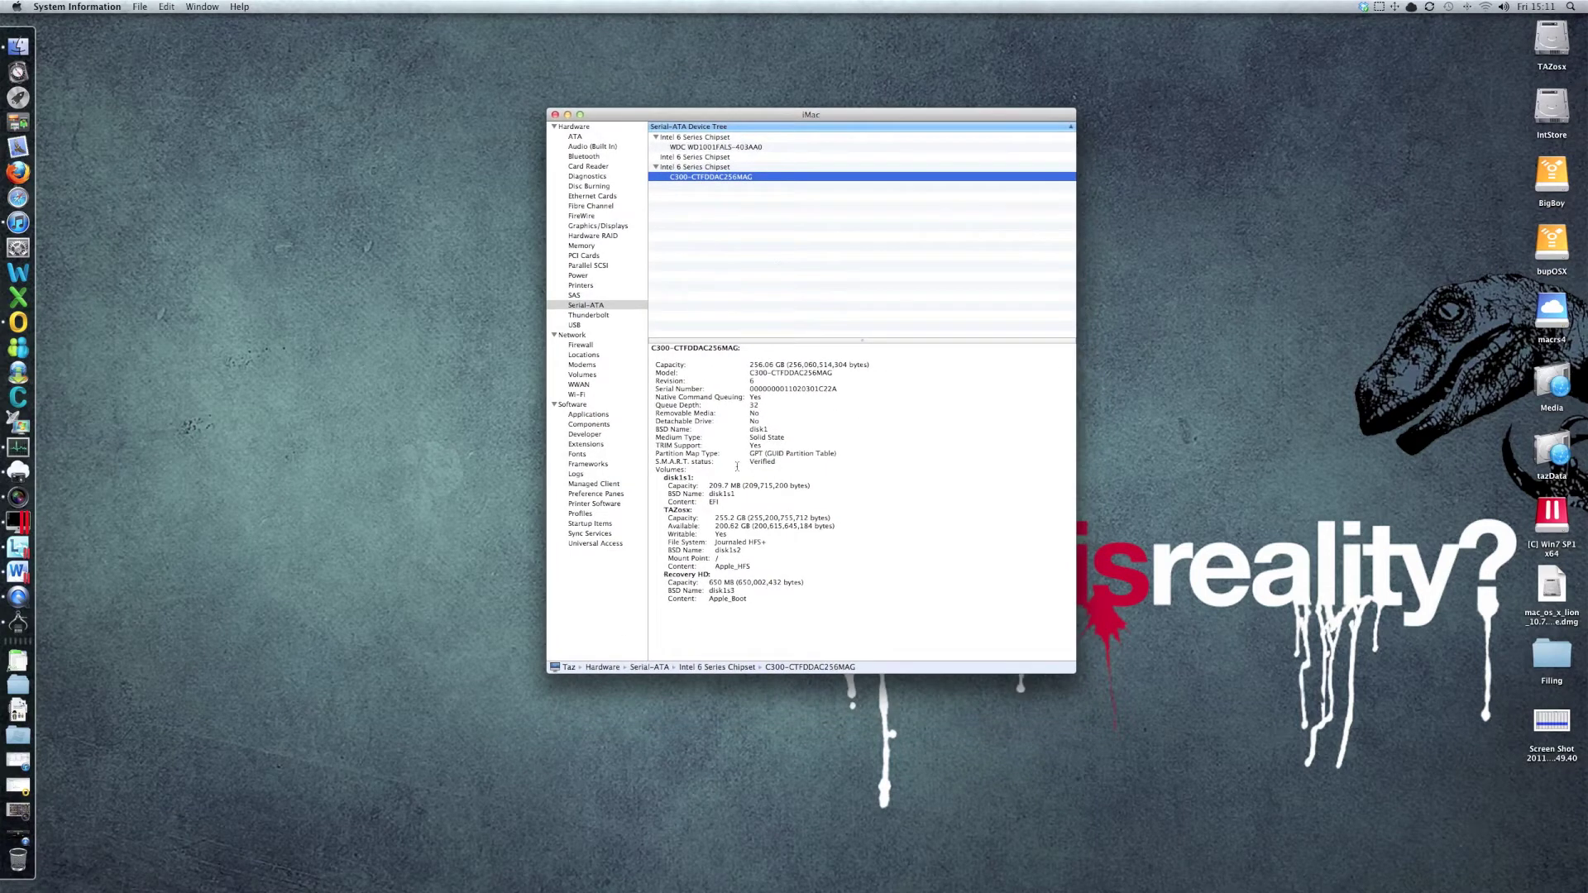
left_click_drag(766, 448, 657, 447)
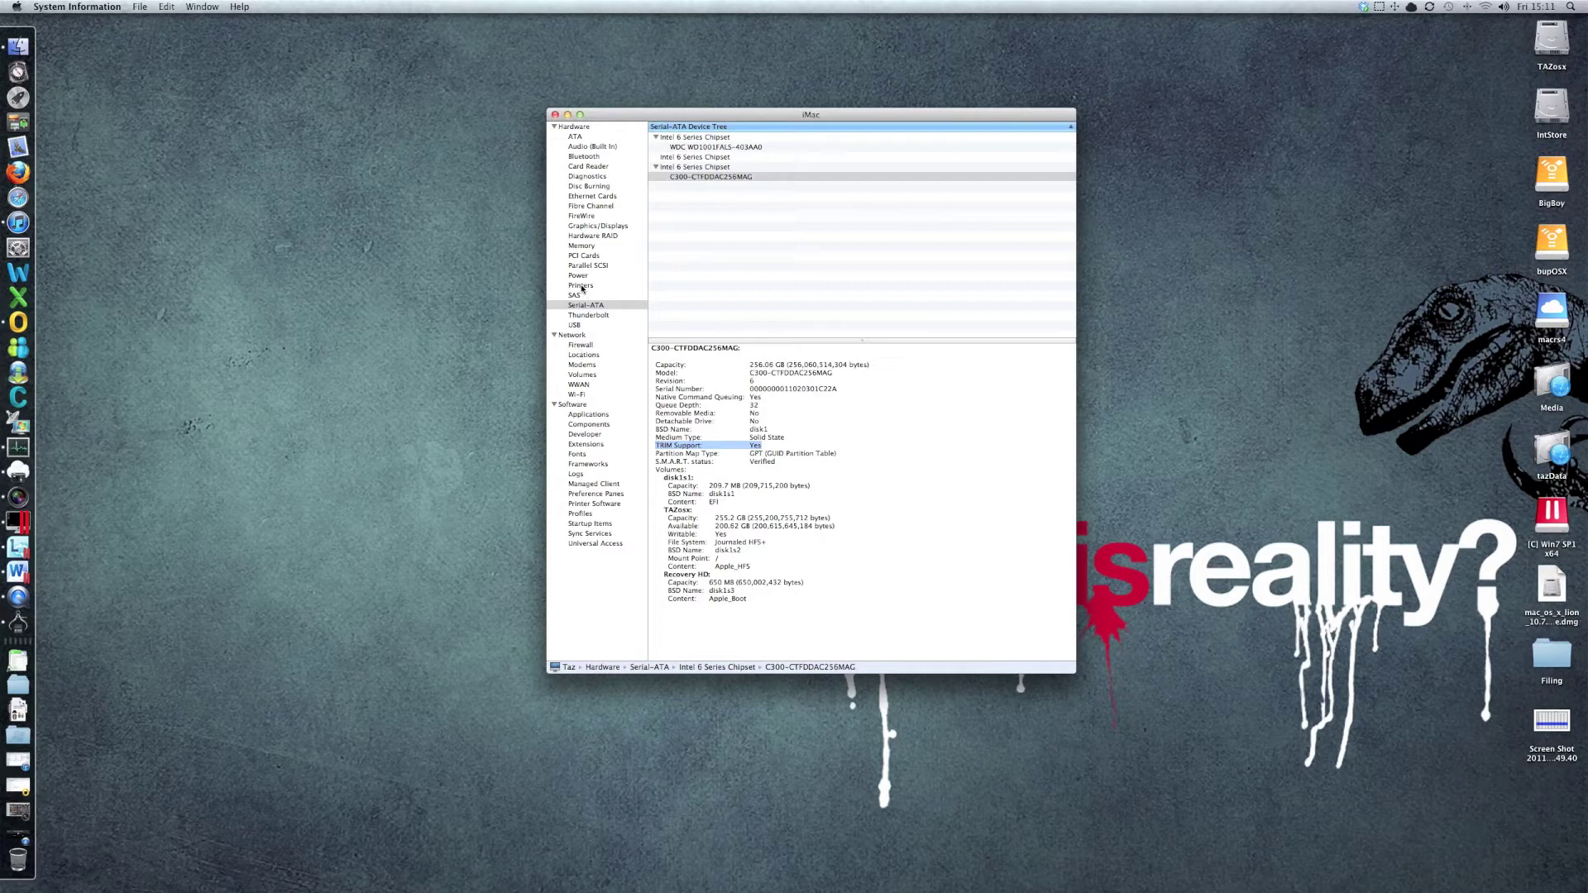
Step: Review the four 4 GB memory slots, then the Thunderbolt firmware 22.1 and its two empty ports
left_click(591, 246)
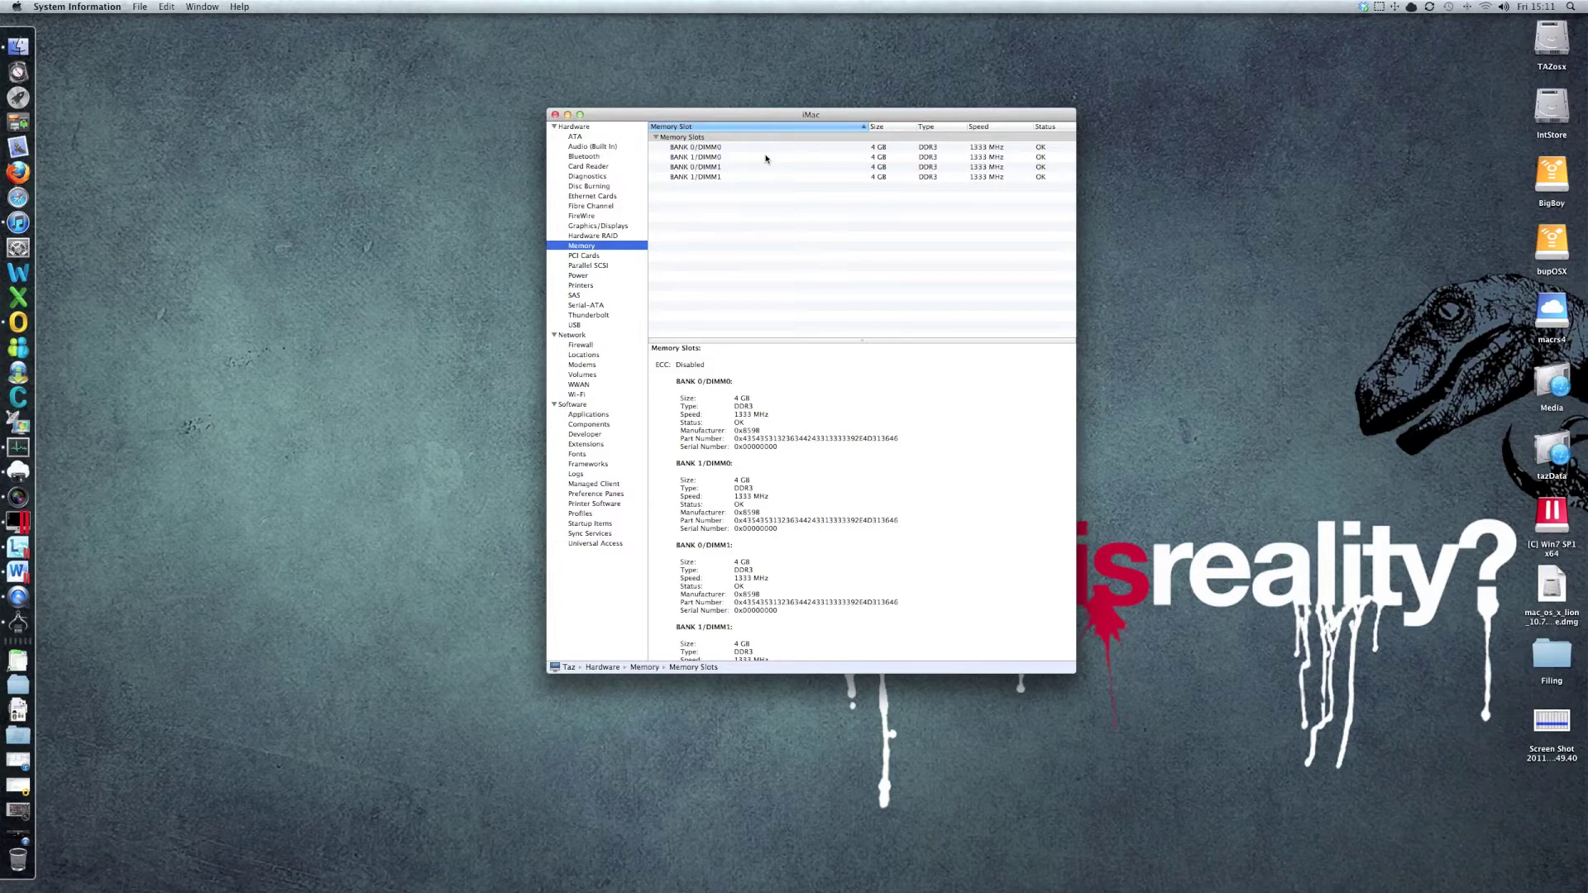
left_click(603, 318)
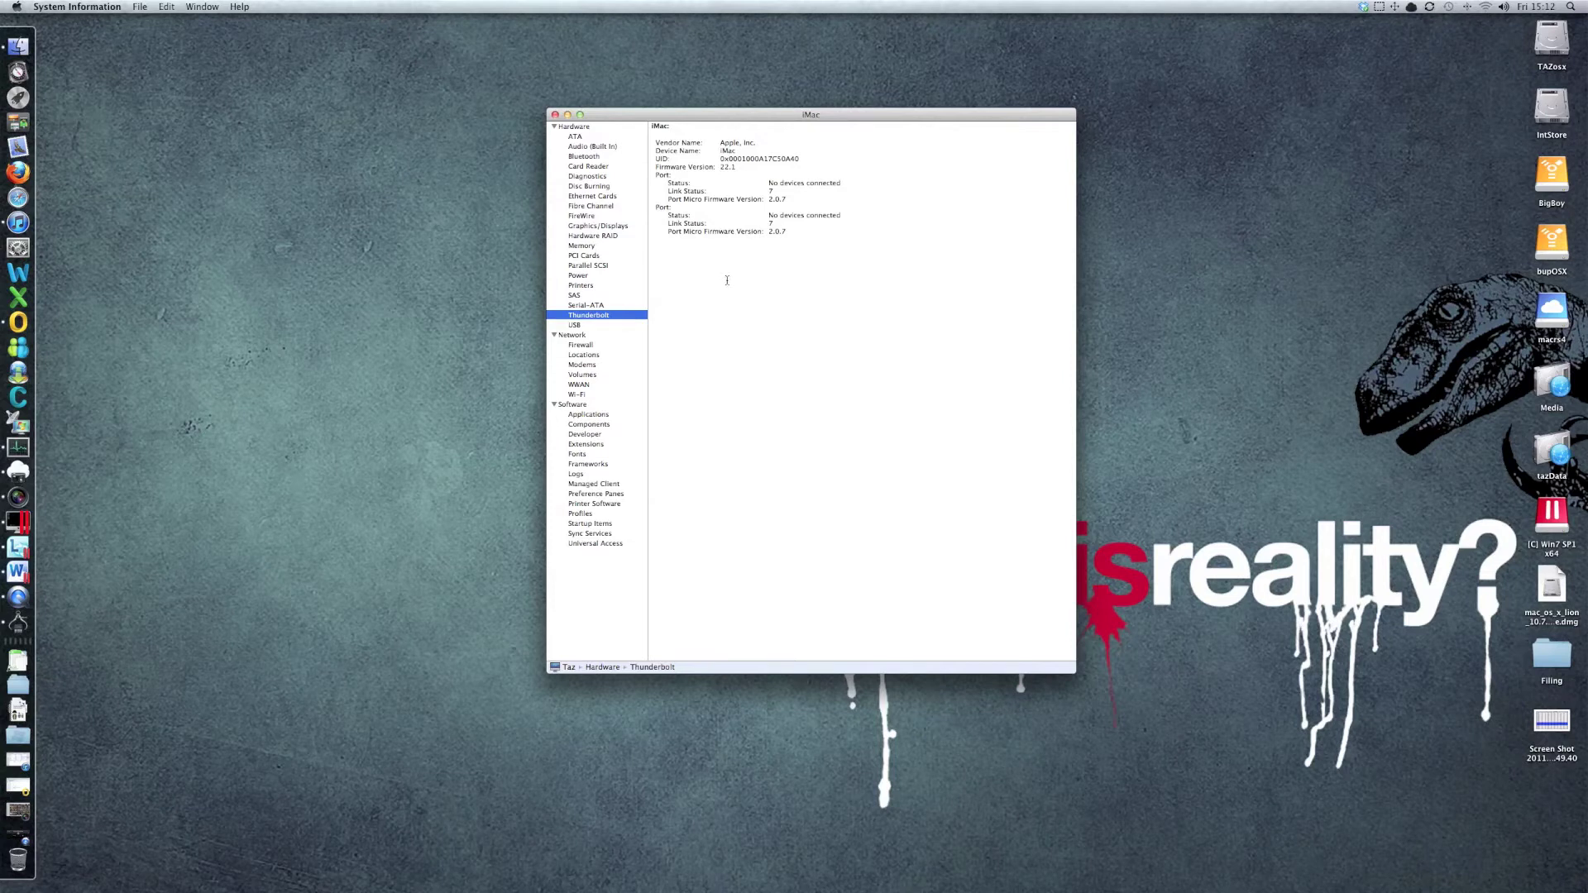
Step: Quit System Information and launch AJA System Test from Spotlight, centring its window
key("super+q")
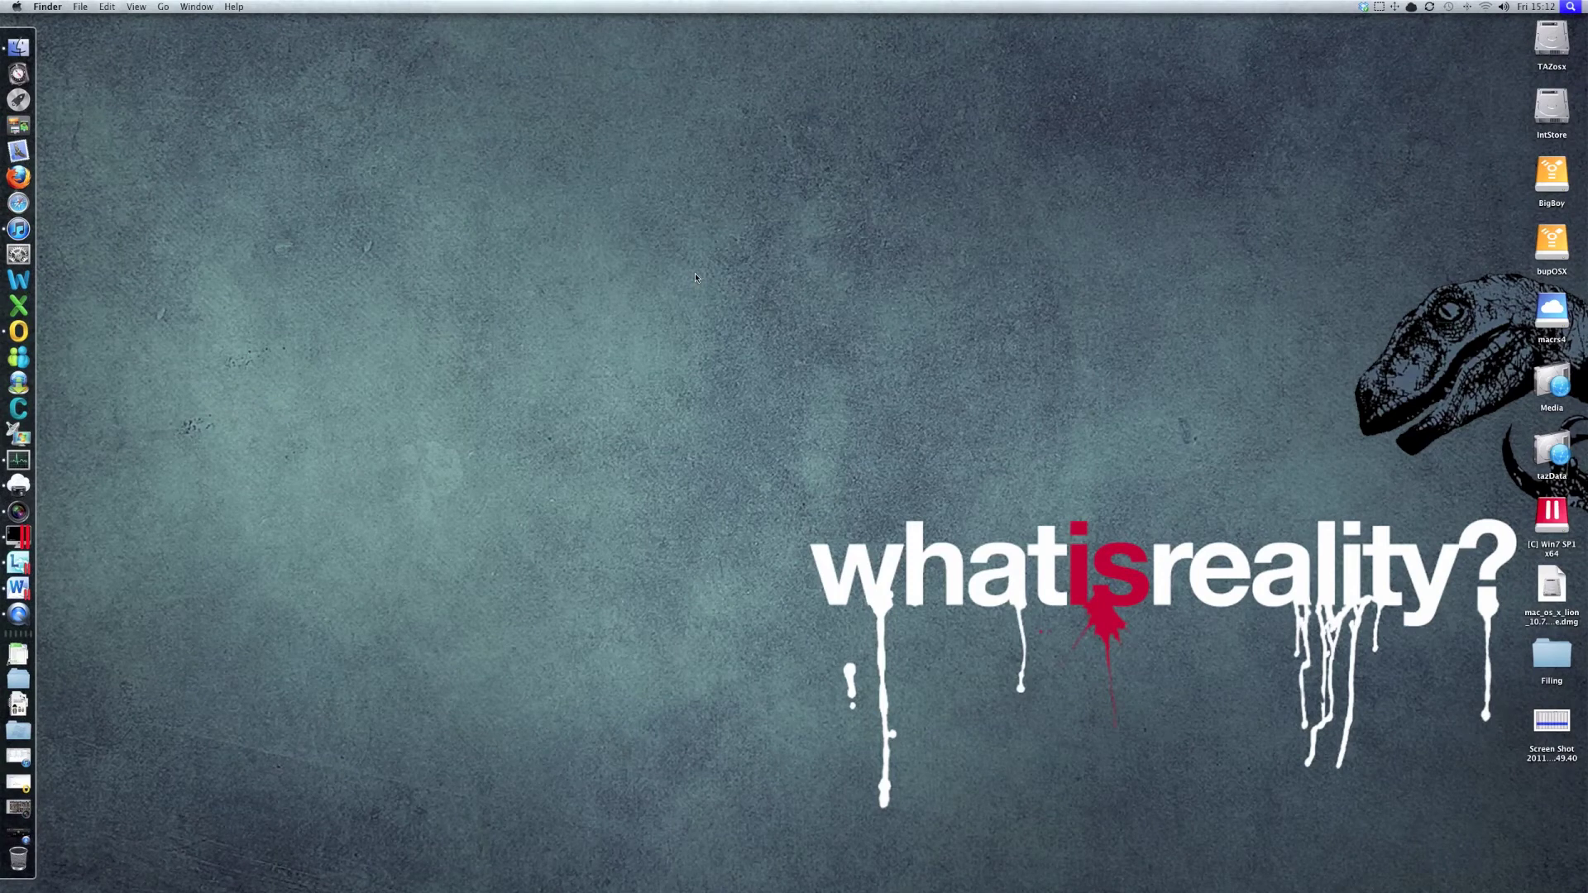
key("super+space")
type("system")
key("Return")
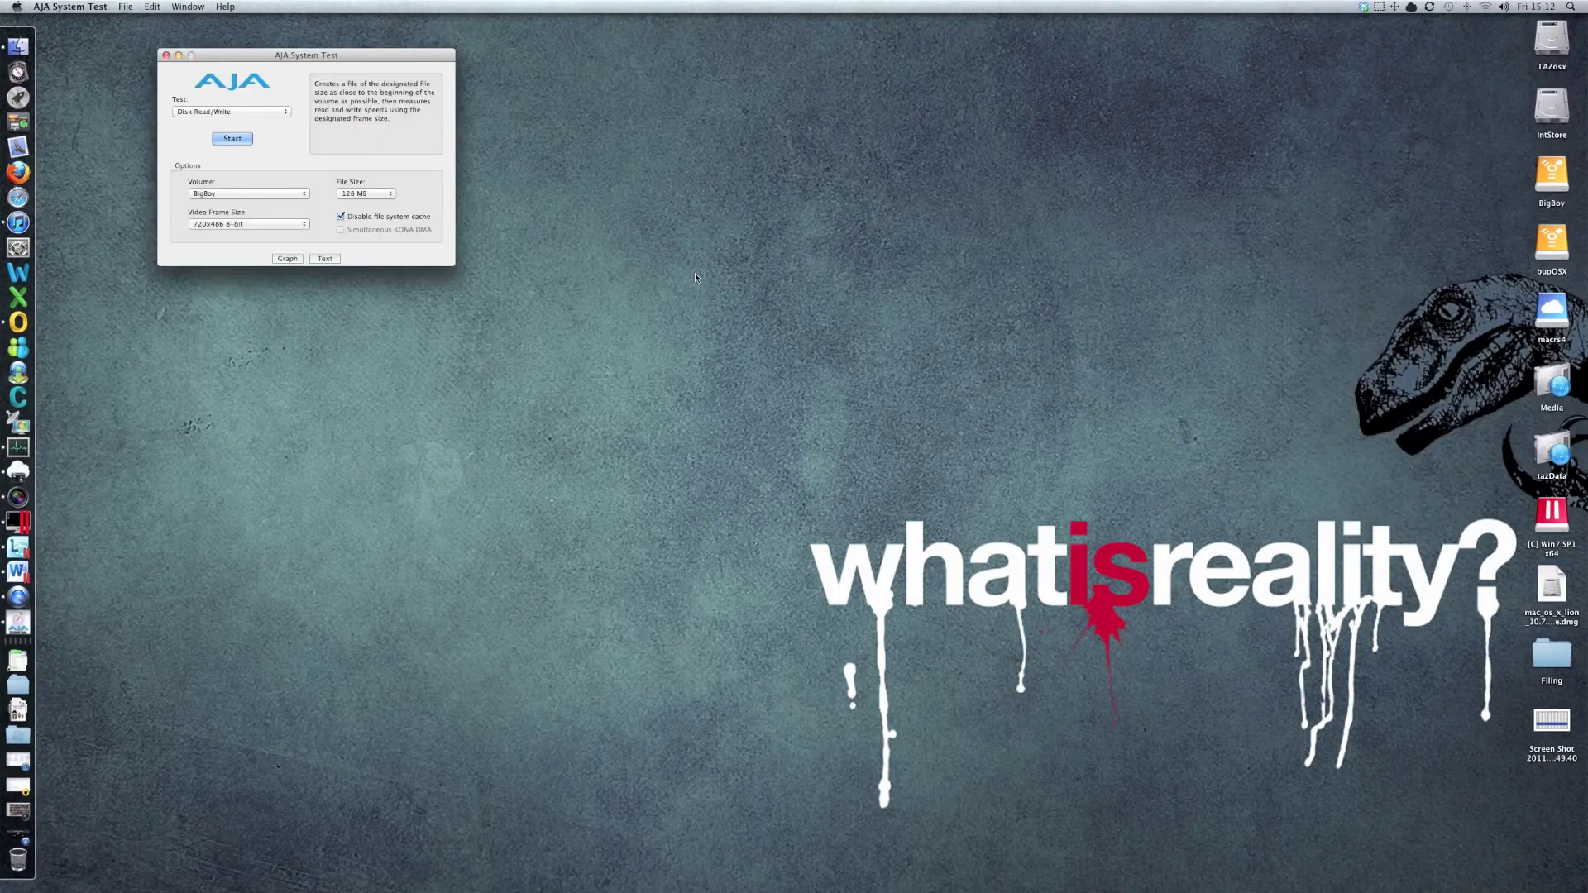
left_click_drag(377, 59, 850, 130)
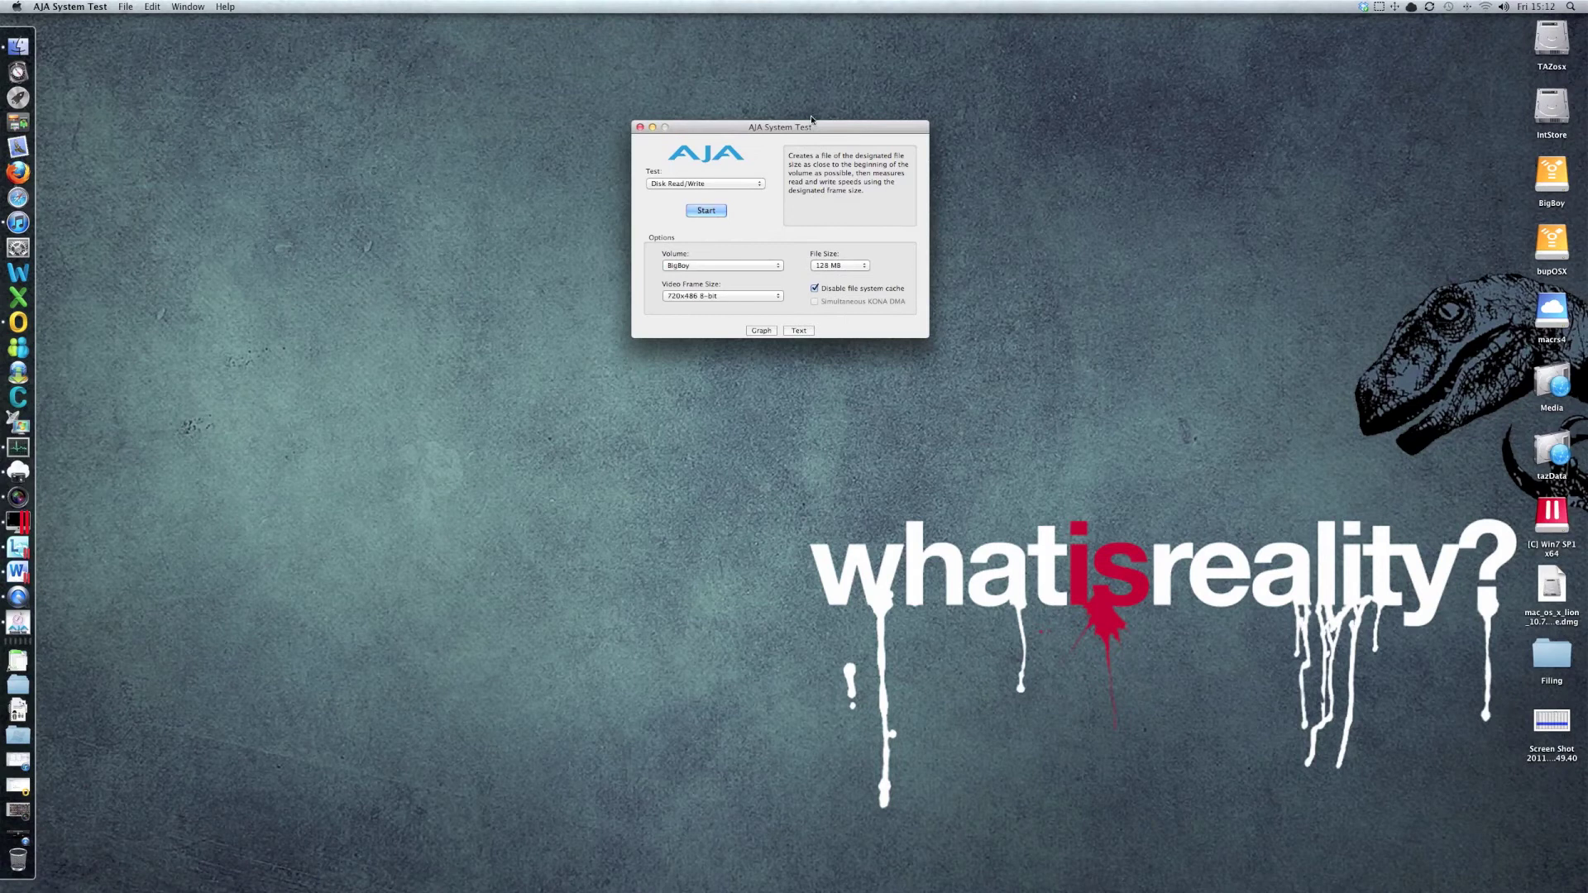
left_click_drag(811, 120, 648, 204)
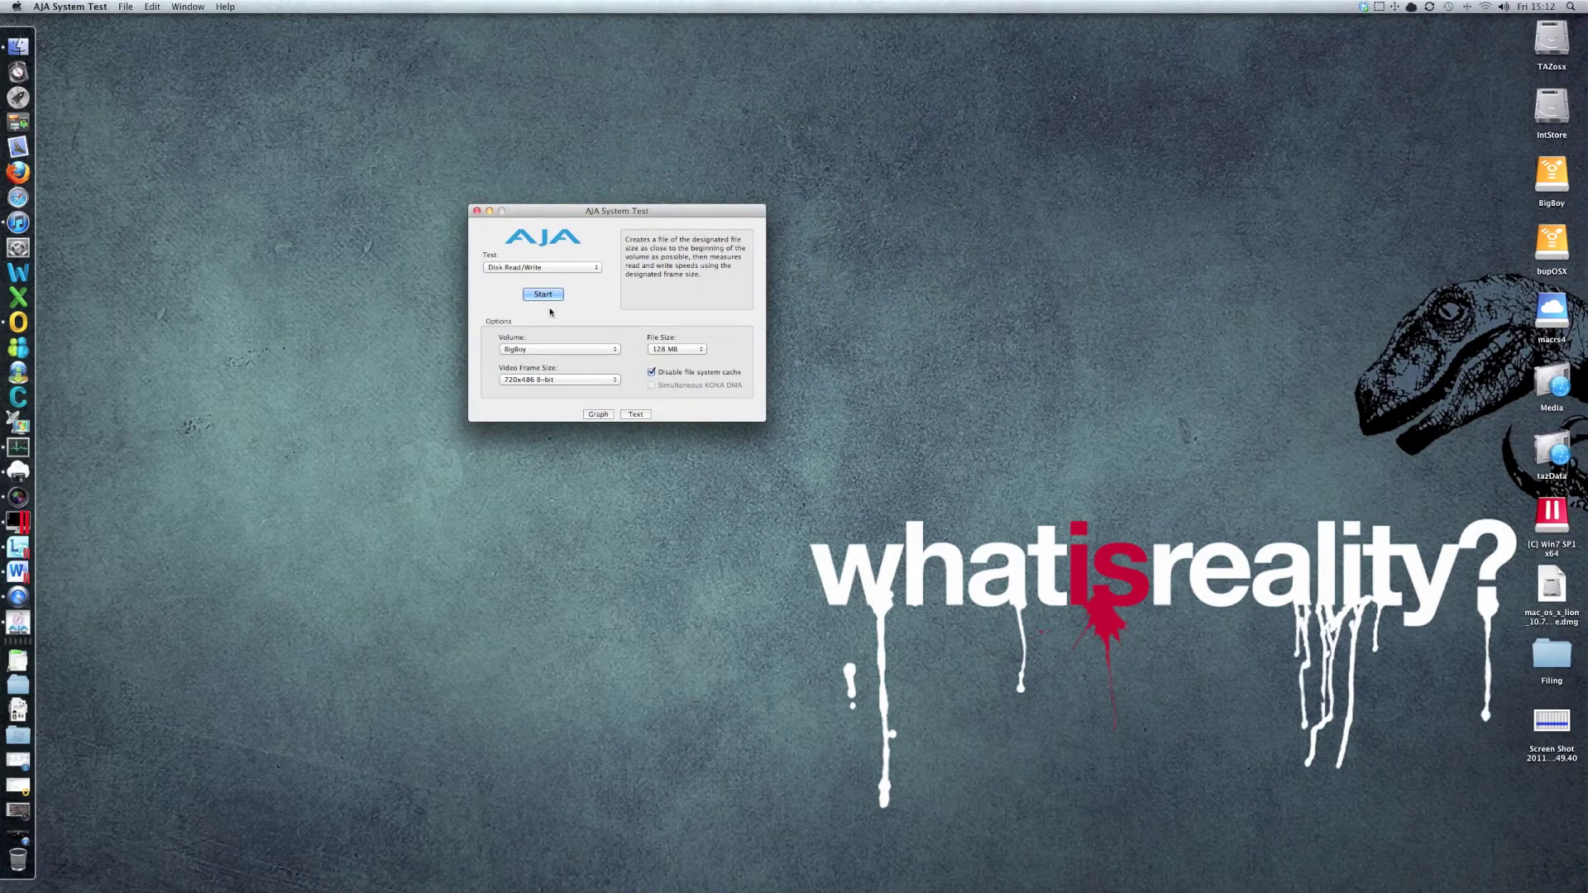
Step: Run a 512 MB disk read/write test on IntStore: 115.8 MB/s write, 113.6 MB/s read
left_click(540, 267)
left_click(576, 359)
left_click(586, 350)
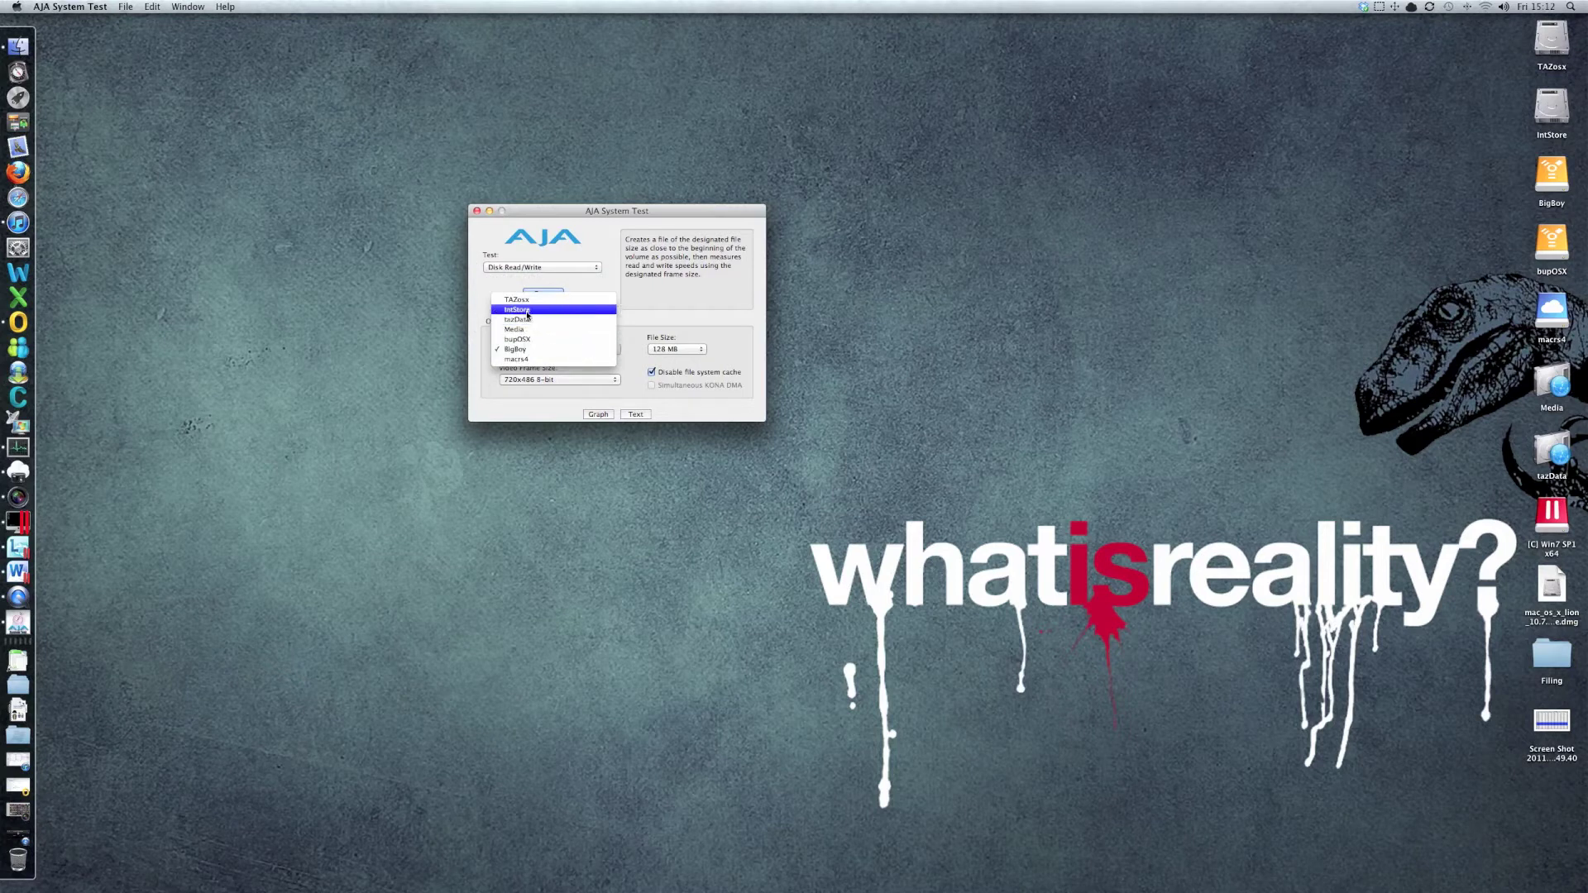
left_click(526, 310)
left_click(679, 347)
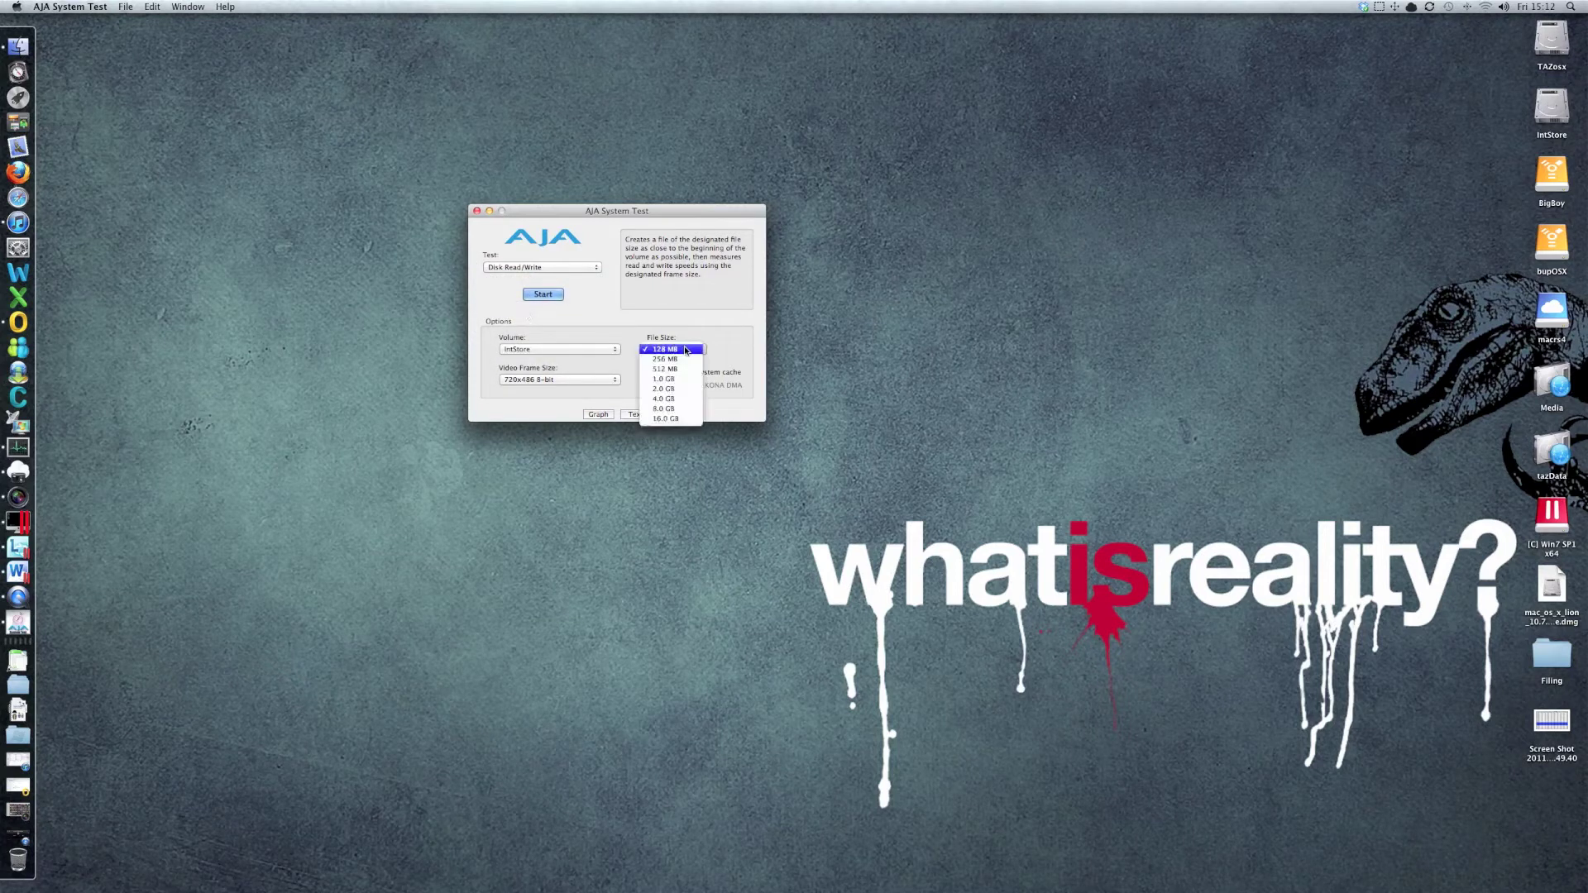
left_click(674, 374)
left_click(555, 297)
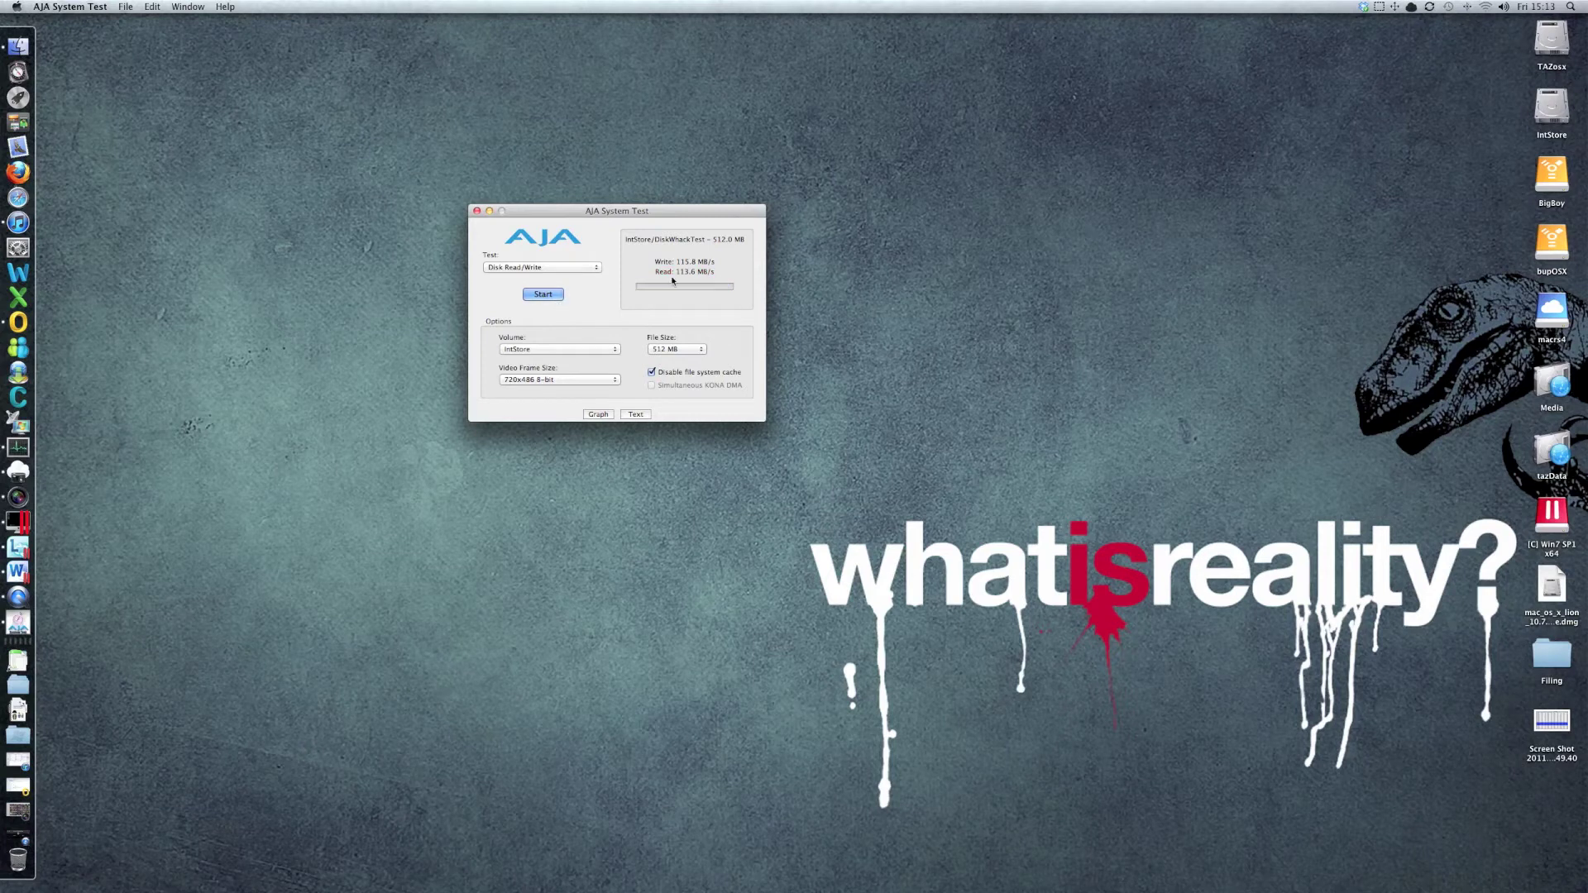
Step: Test TAZosx for 211.6 MB/s write and 236.5 MB/s read, then quit AJA System Test
left_click(565, 349)
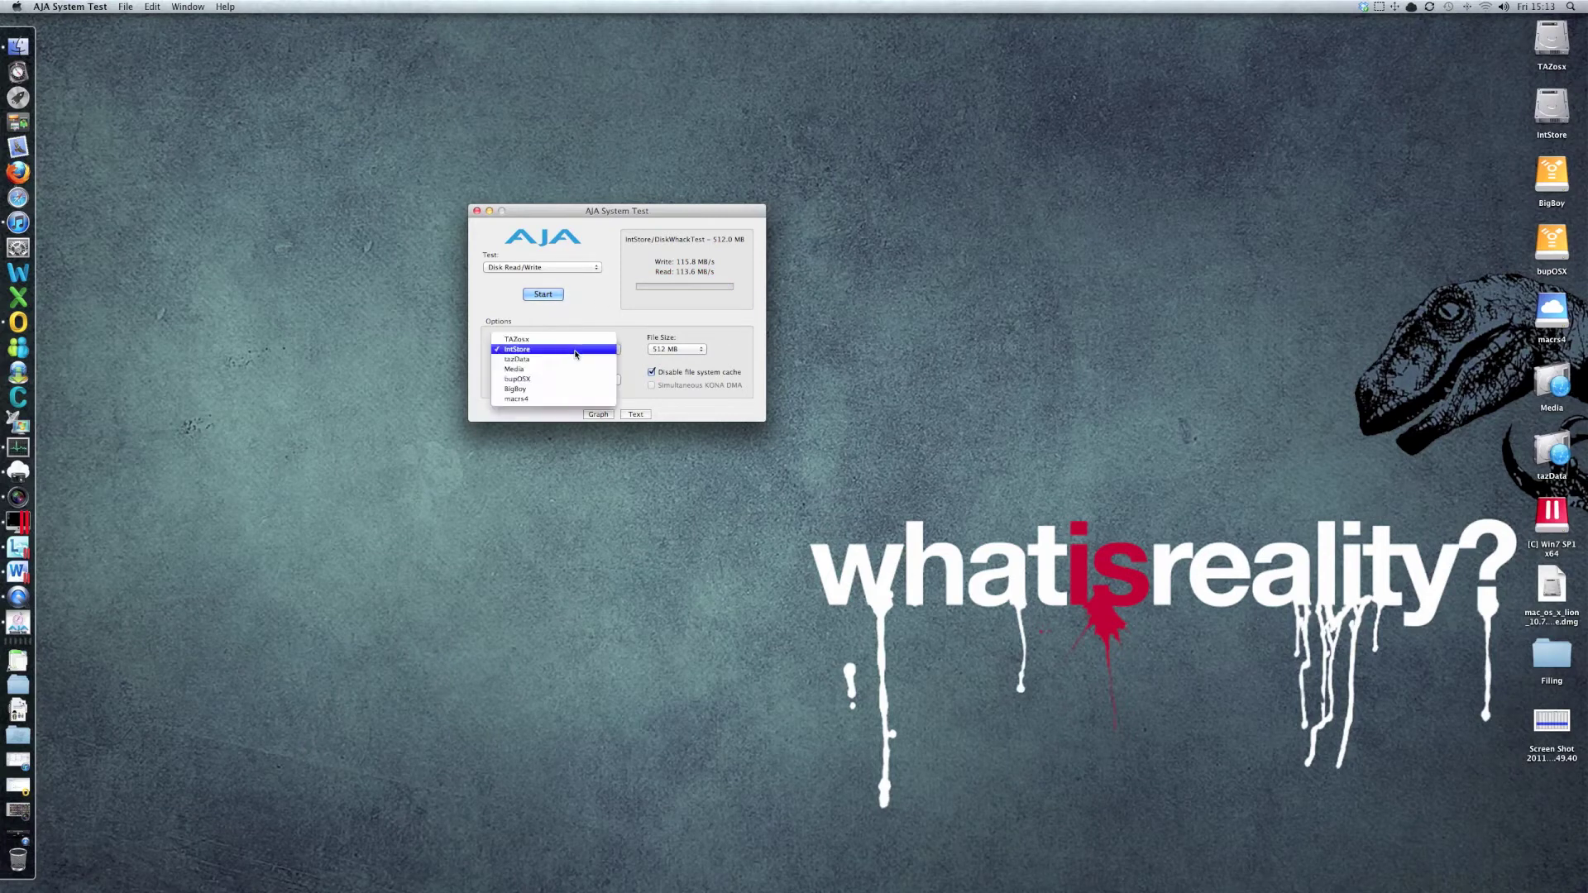
left_click(526, 339)
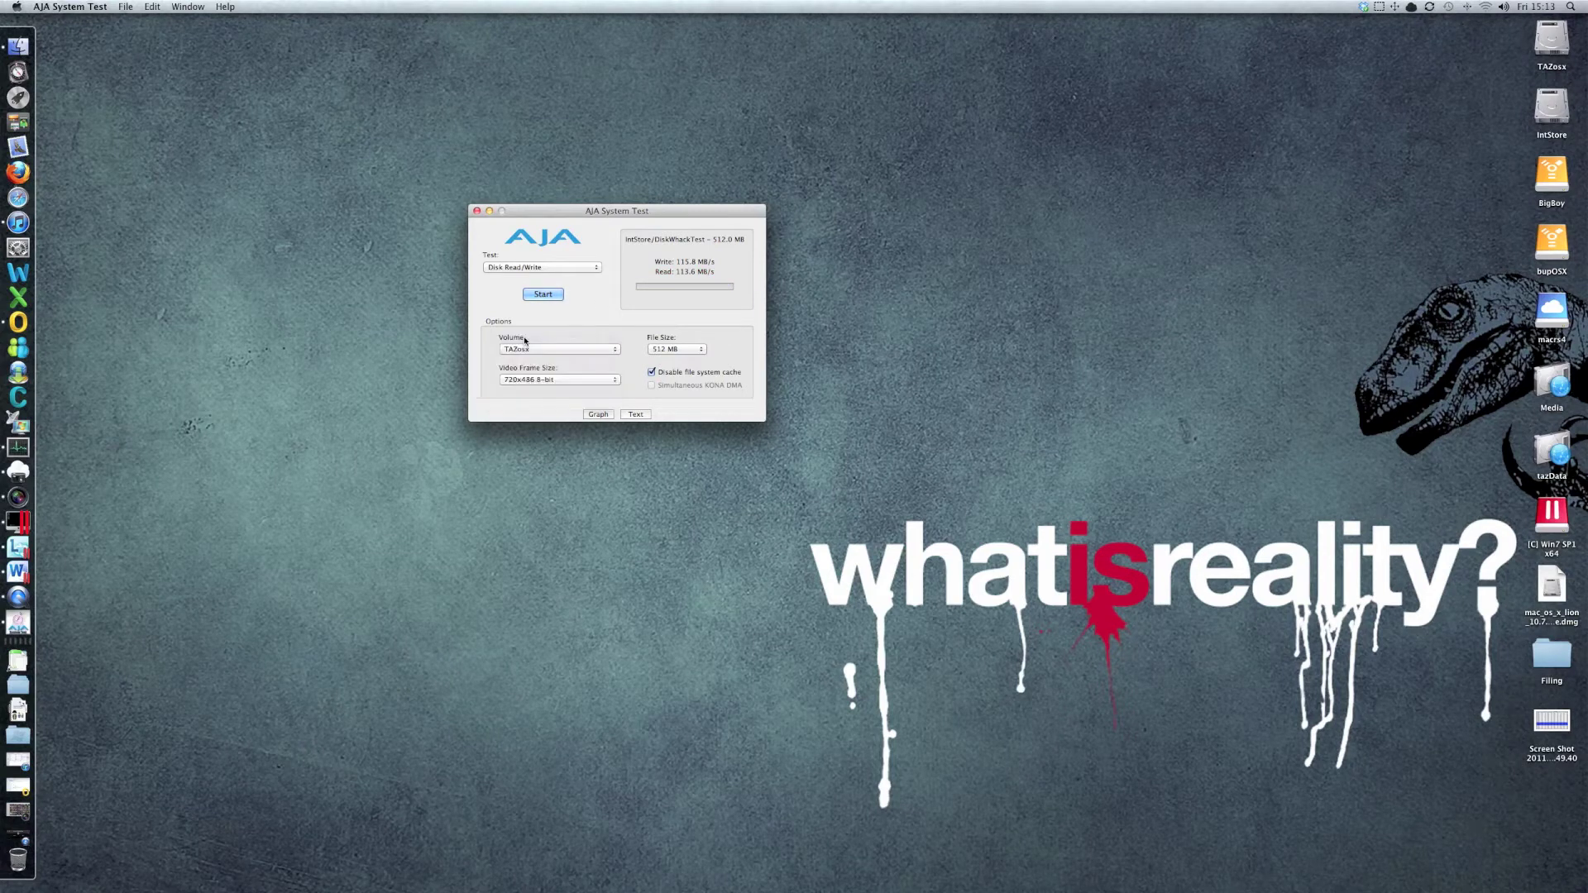
left_click(542, 294)
left_click(542, 294)
key("super+q")
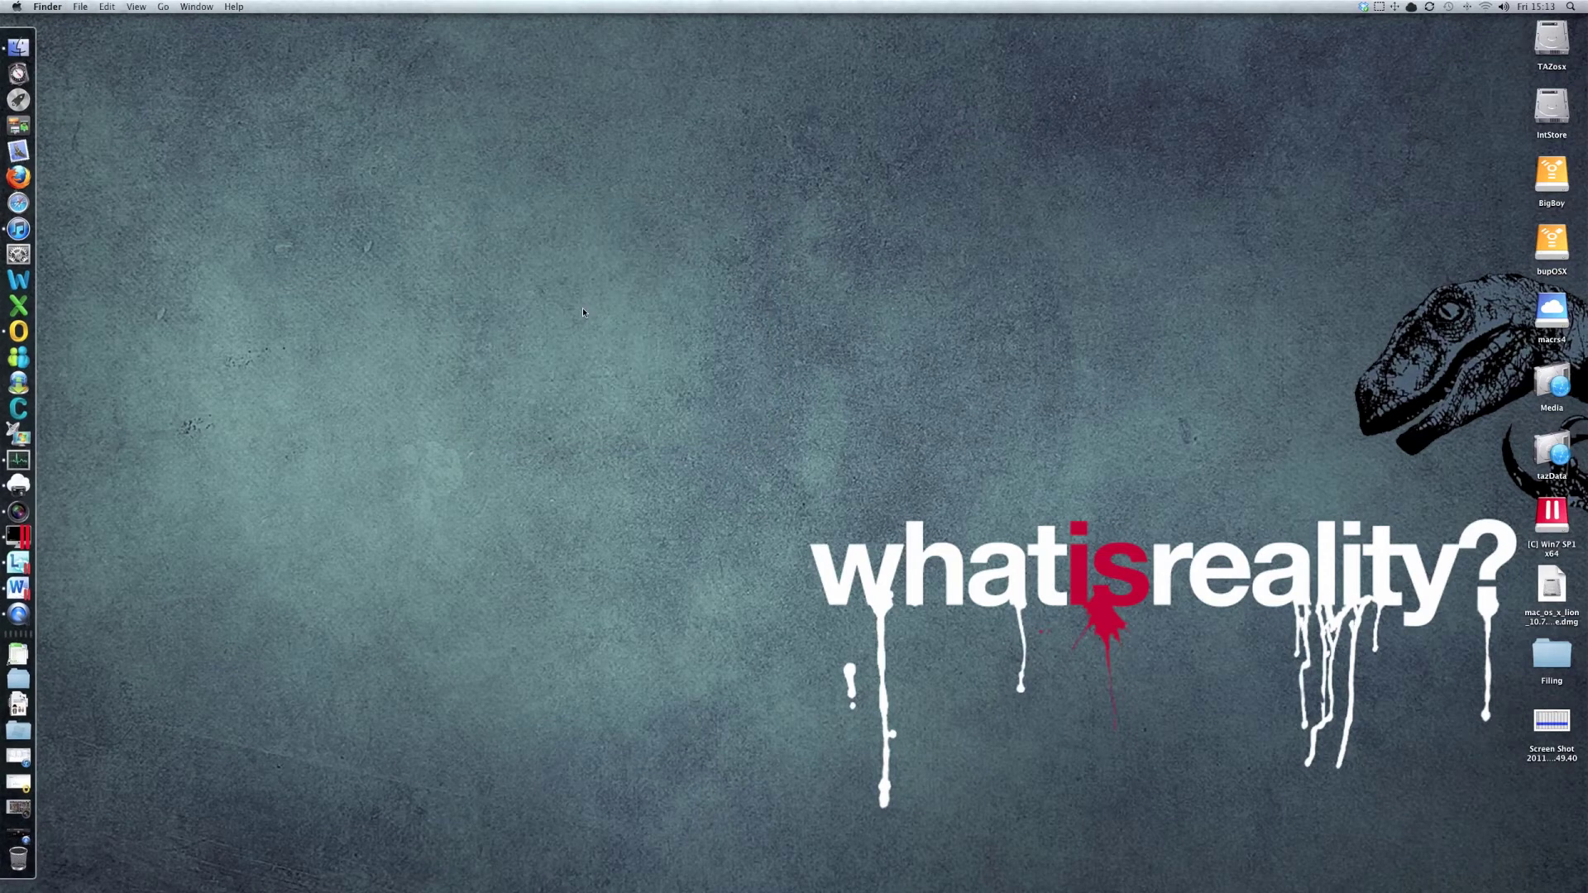
Step: Launch Xbench from Spotlight and run the full benchmark on TAZosx, scoring 30.03 overall
key("super+space")
type("sb")
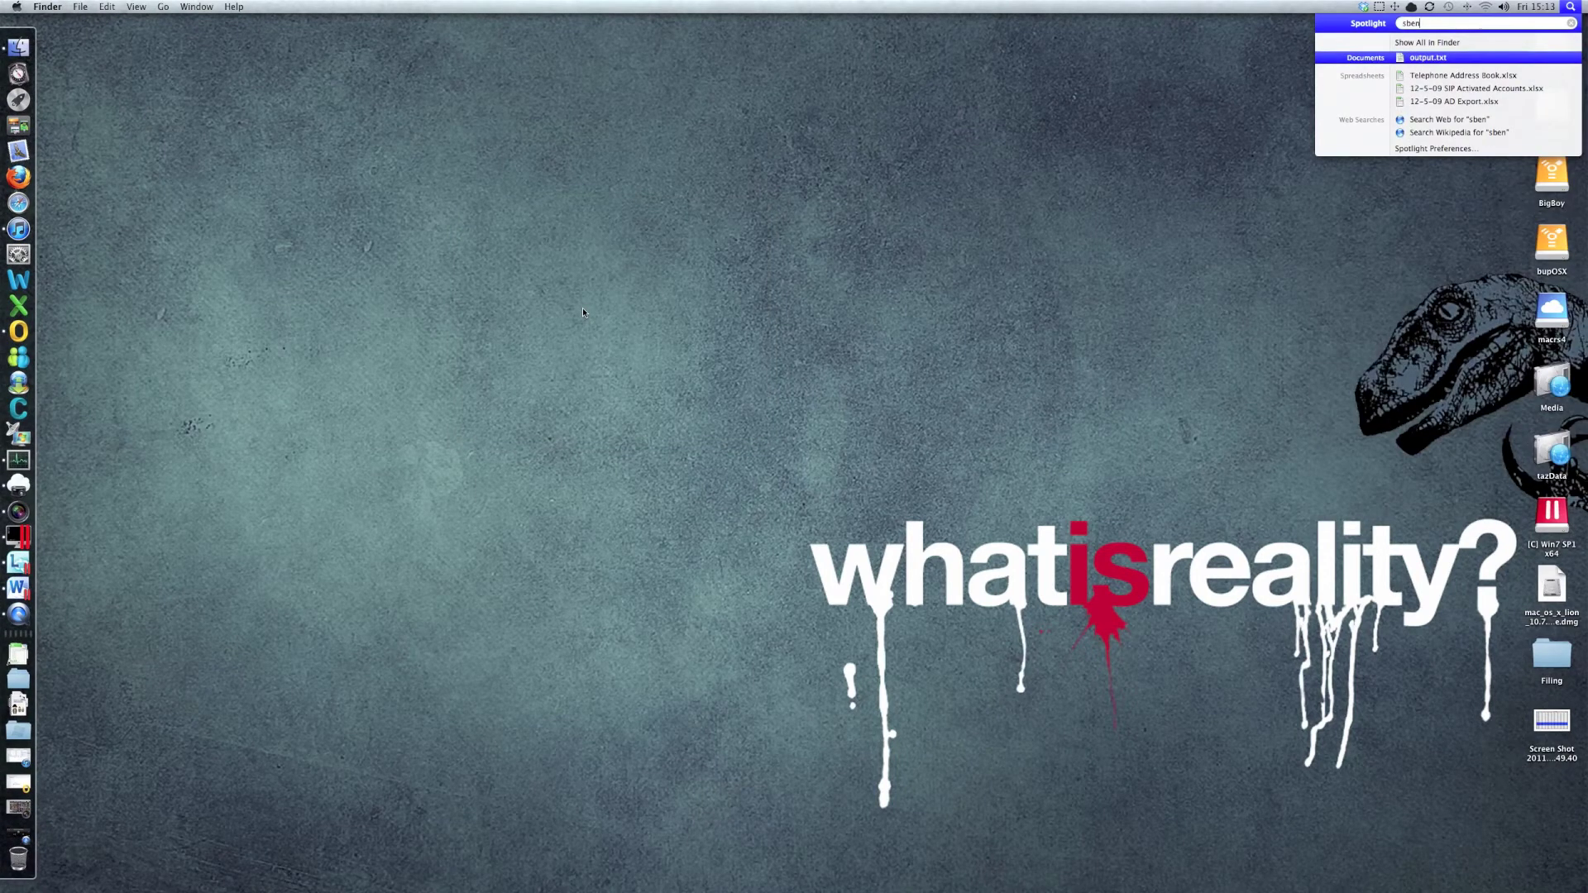
key("BackSpace")
key("BackSpace")
type("xbench")
key("Return")
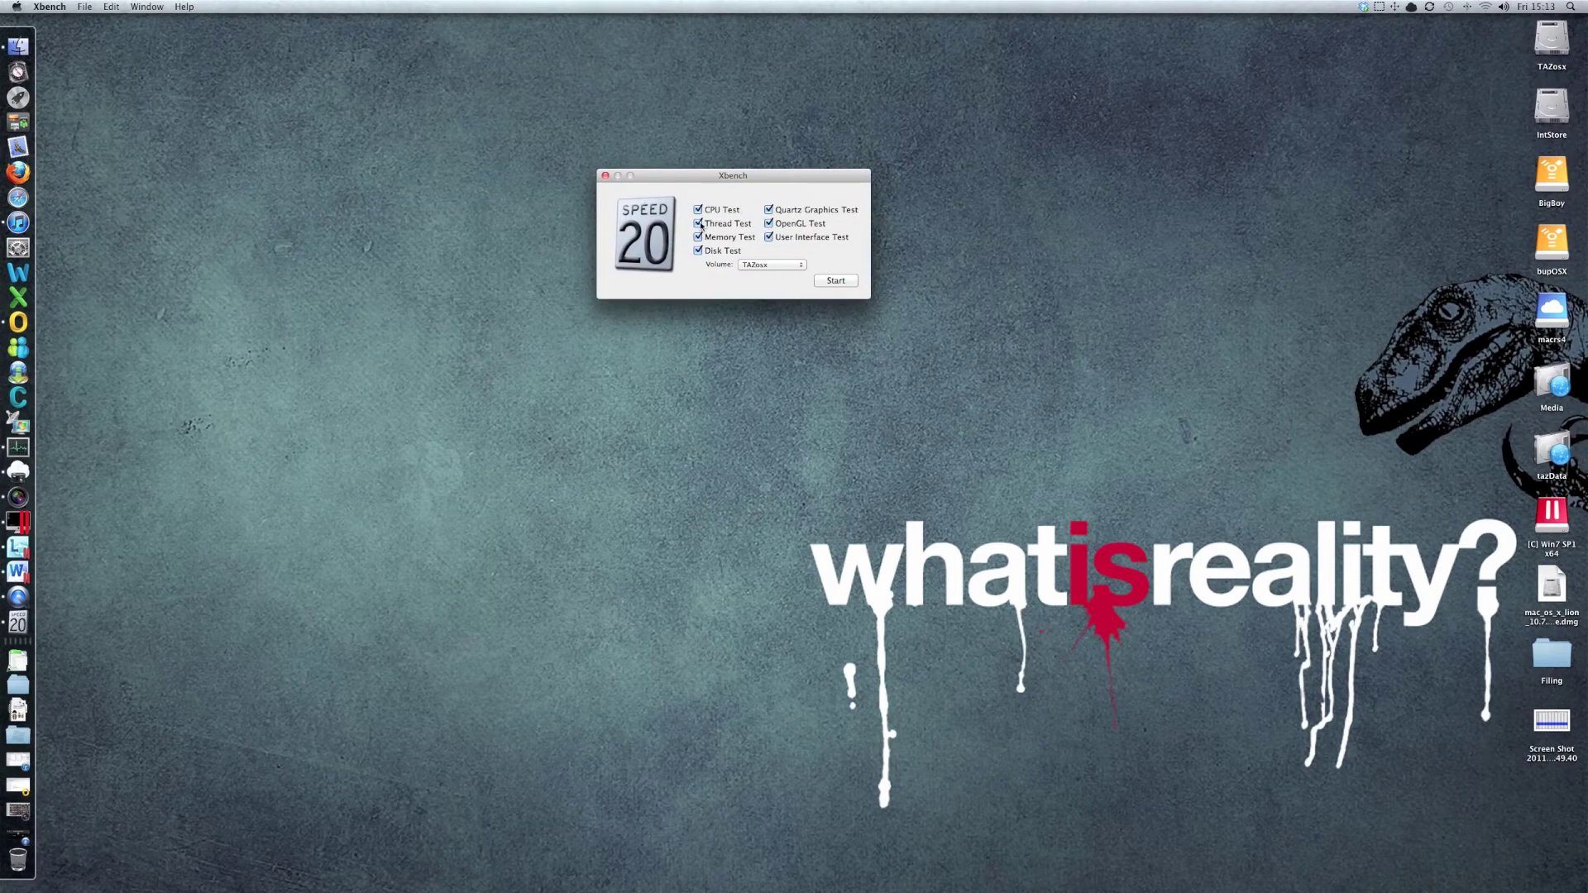
left_click_drag(752, 177, 715, 193)
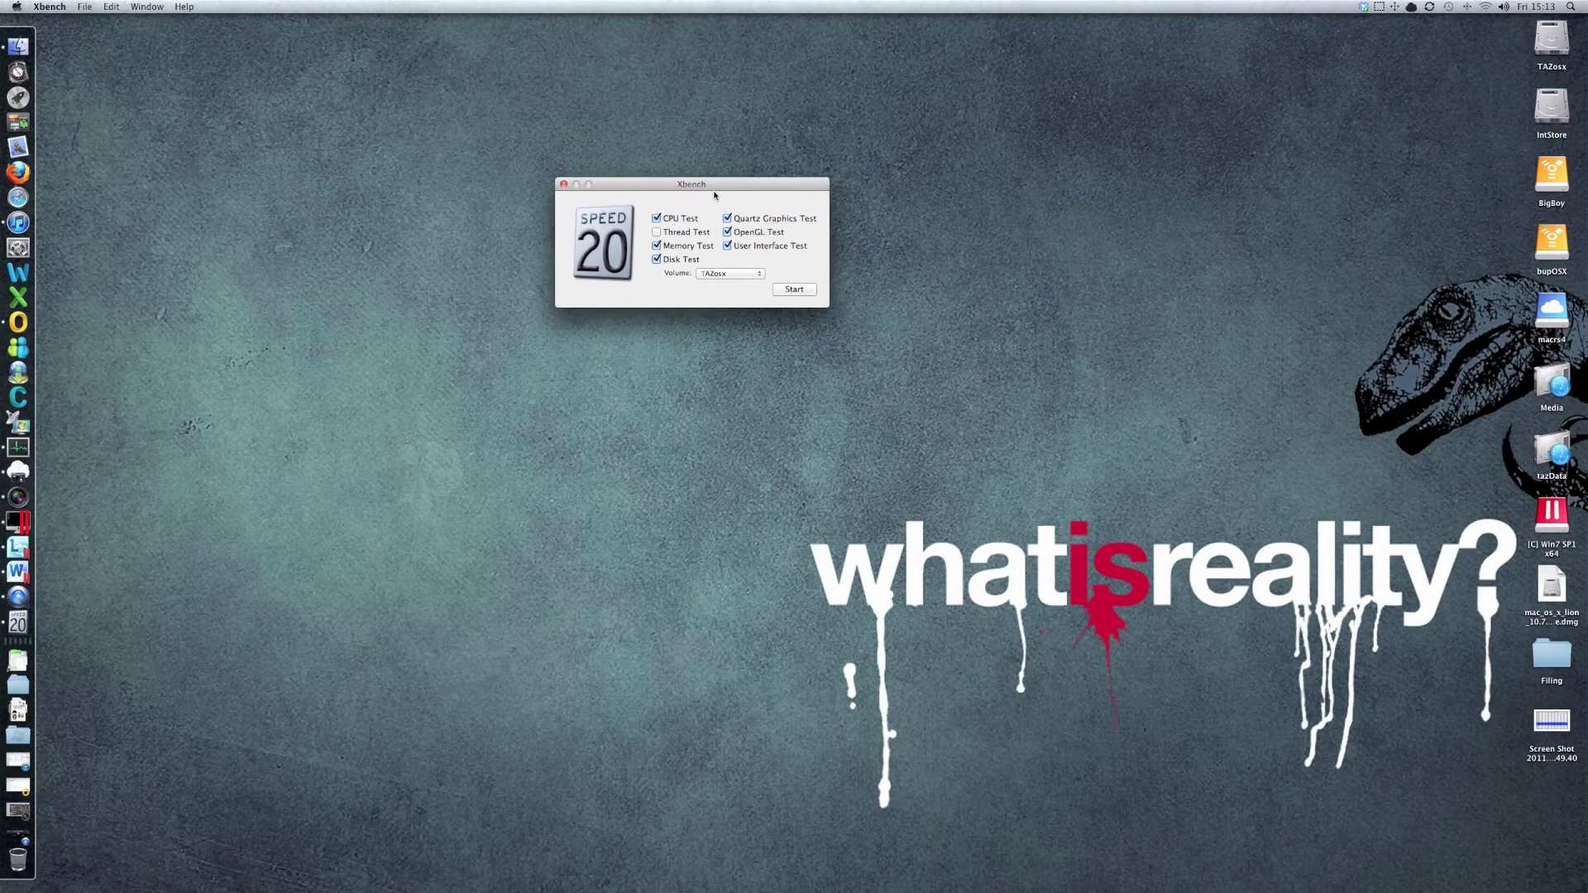
left_click(794, 291)
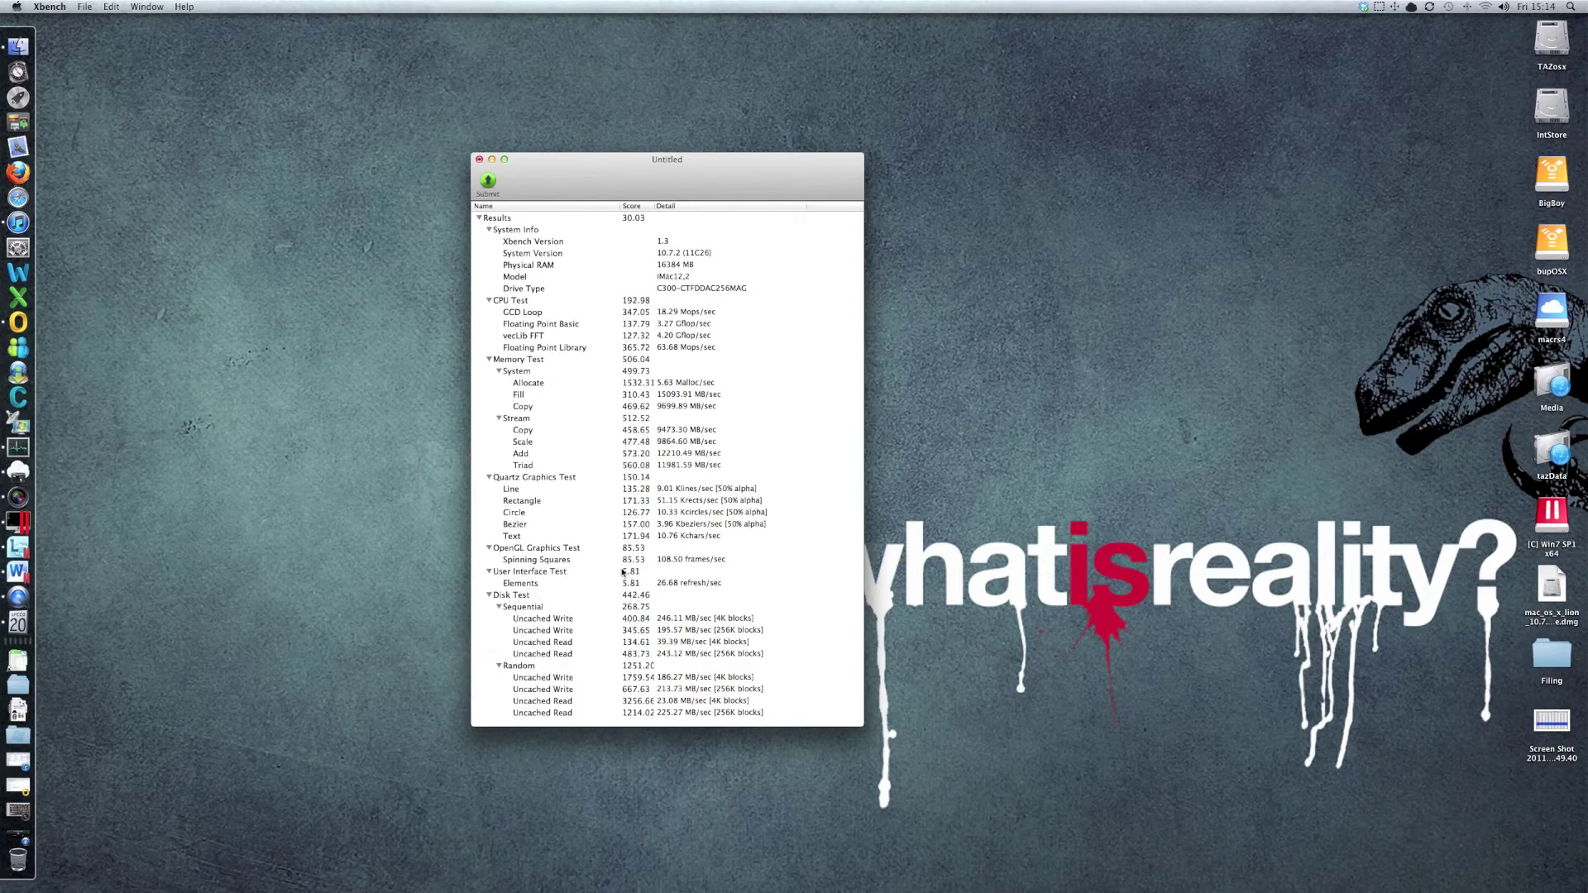
Step: Select the Disk Test results, then close the report choosing Don't Save
left_click(598, 597)
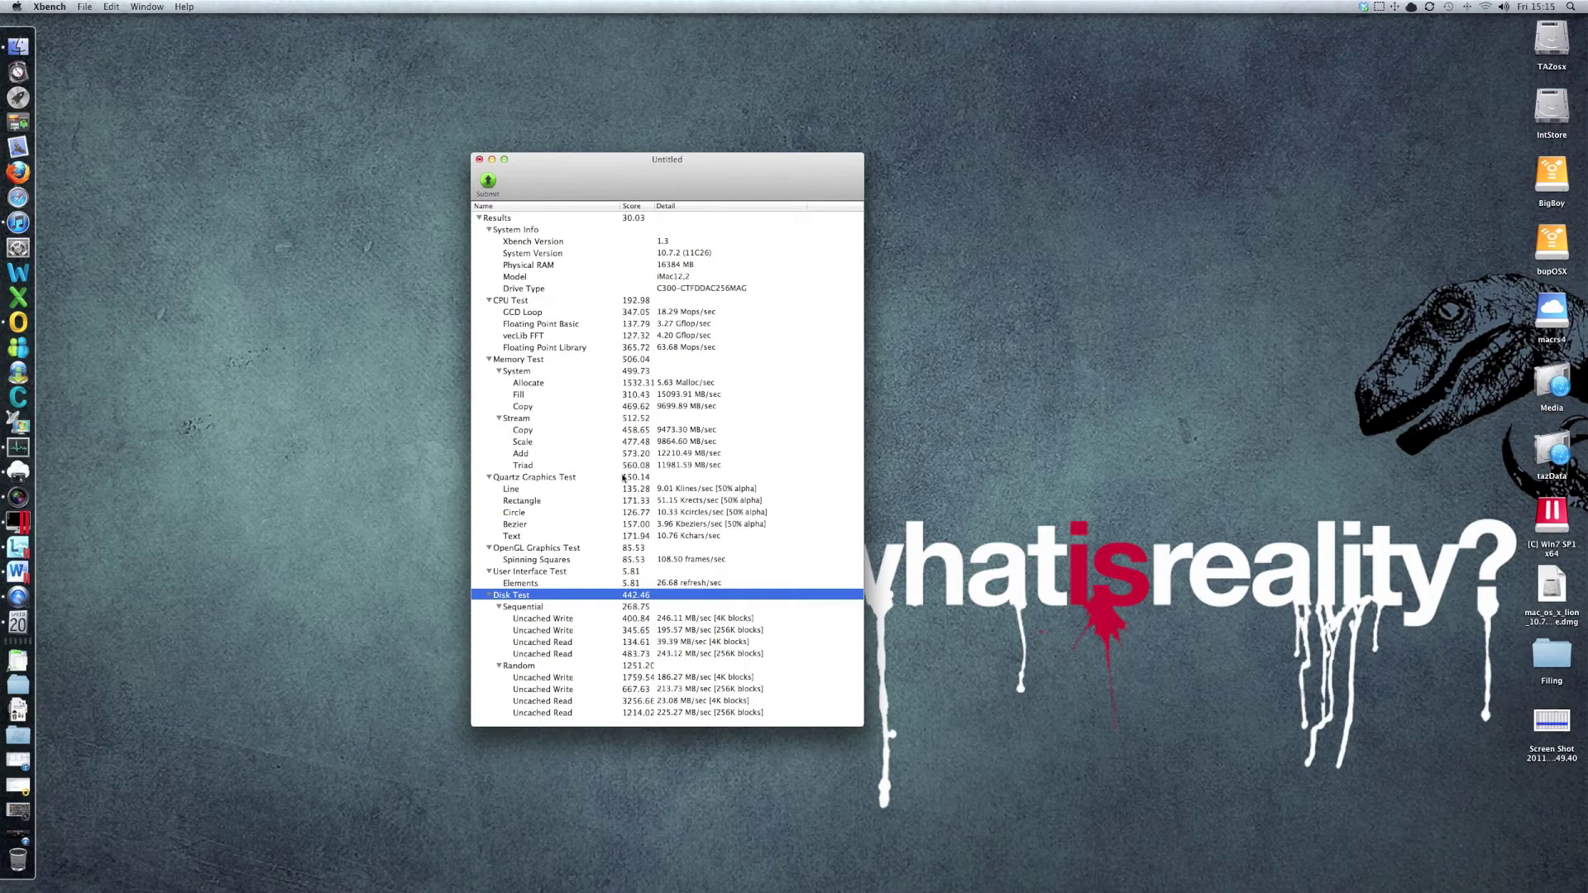
key("super+s")
left_click(634, 264)
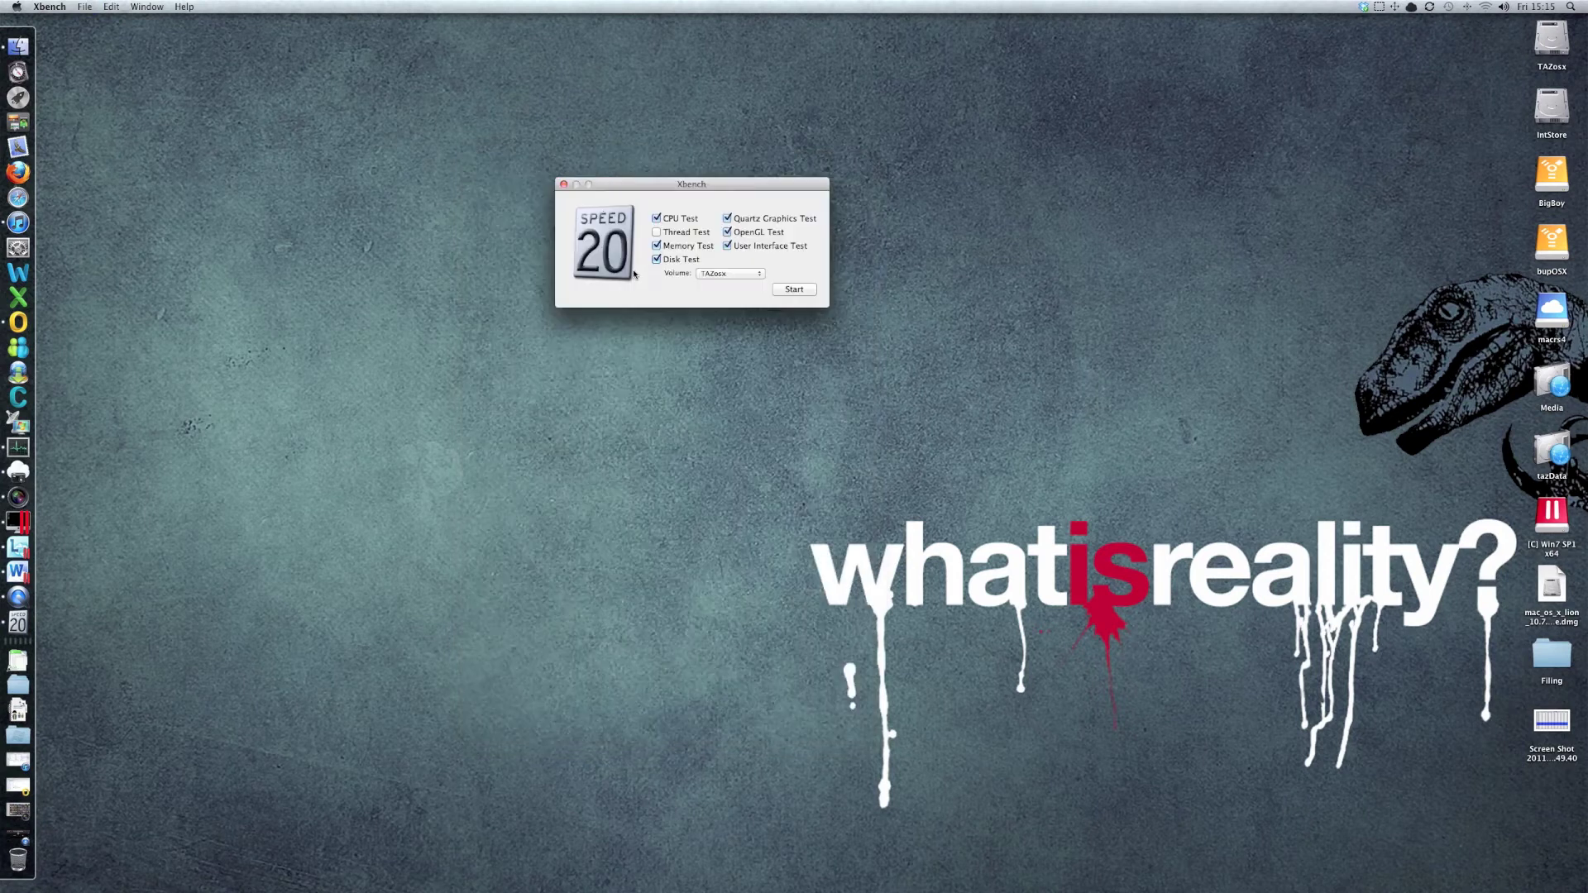
Step: Run a disk-only Xbench test on IntStore with CPU, Memory, Quartz, OpenGL and User Interface tests off
left_click(696, 274)
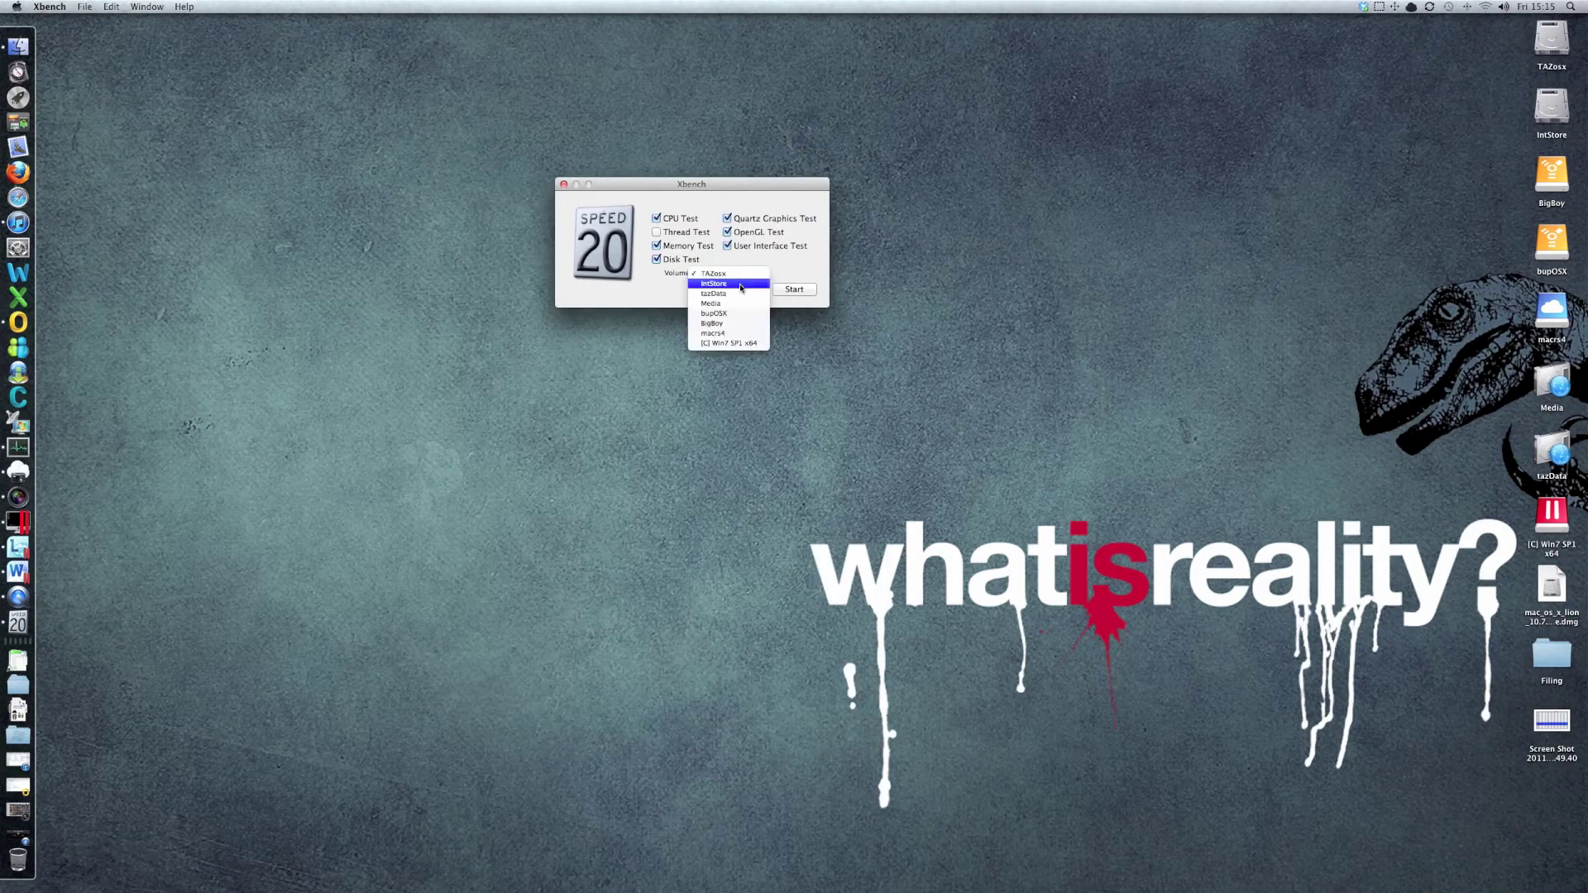
left_click(713, 283)
left_click(666, 246)
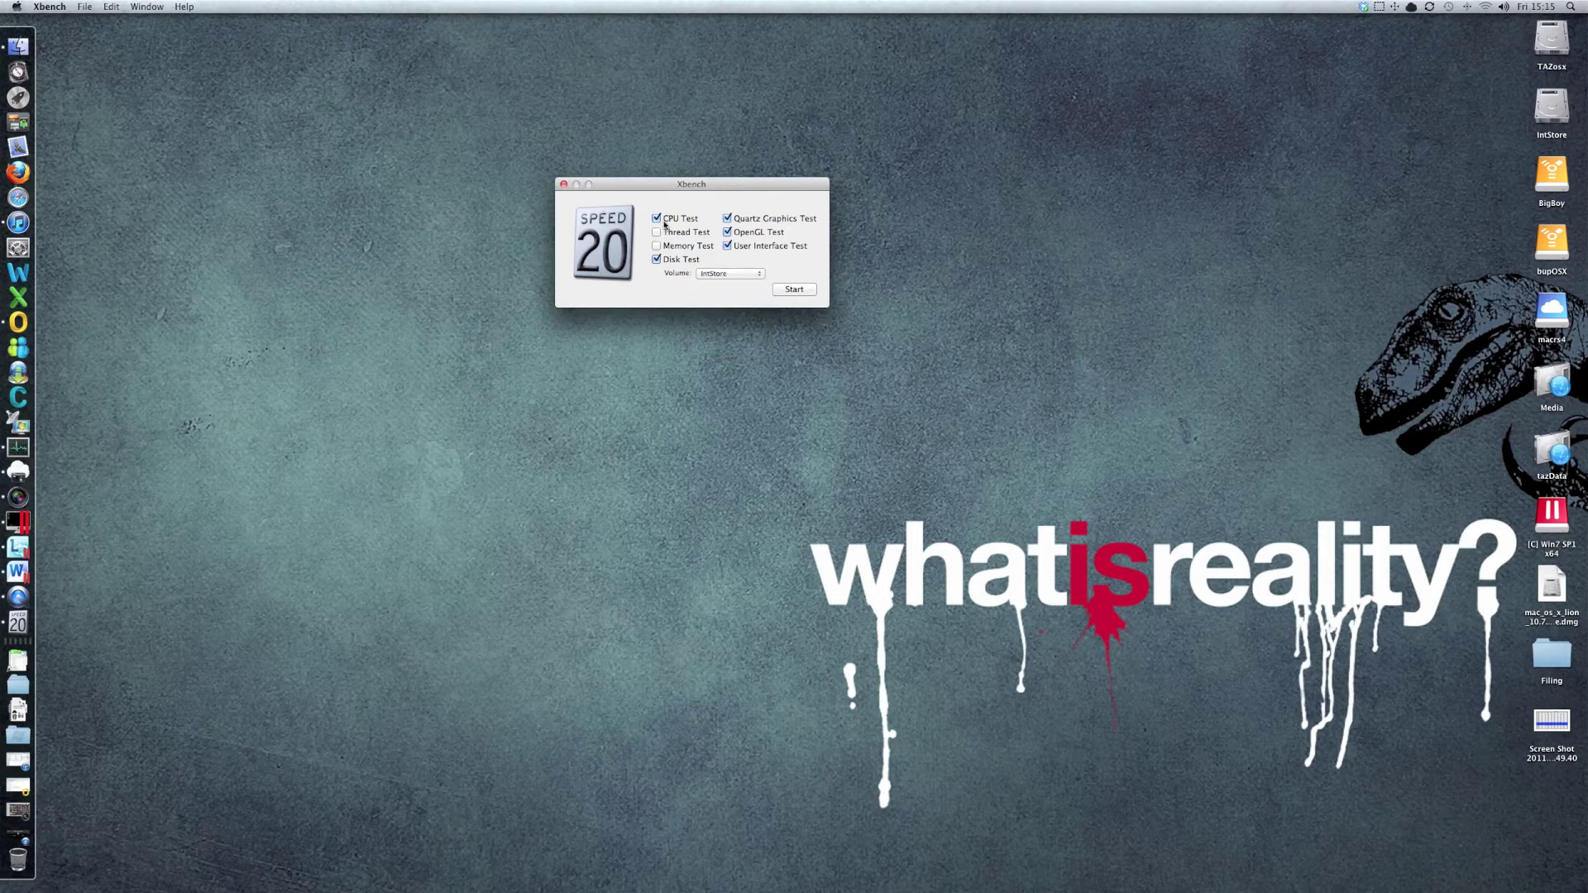
left_click(657, 218)
left_click(727, 219)
left_click(727, 233)
left_click(726, 246)
left_click(793, 289)
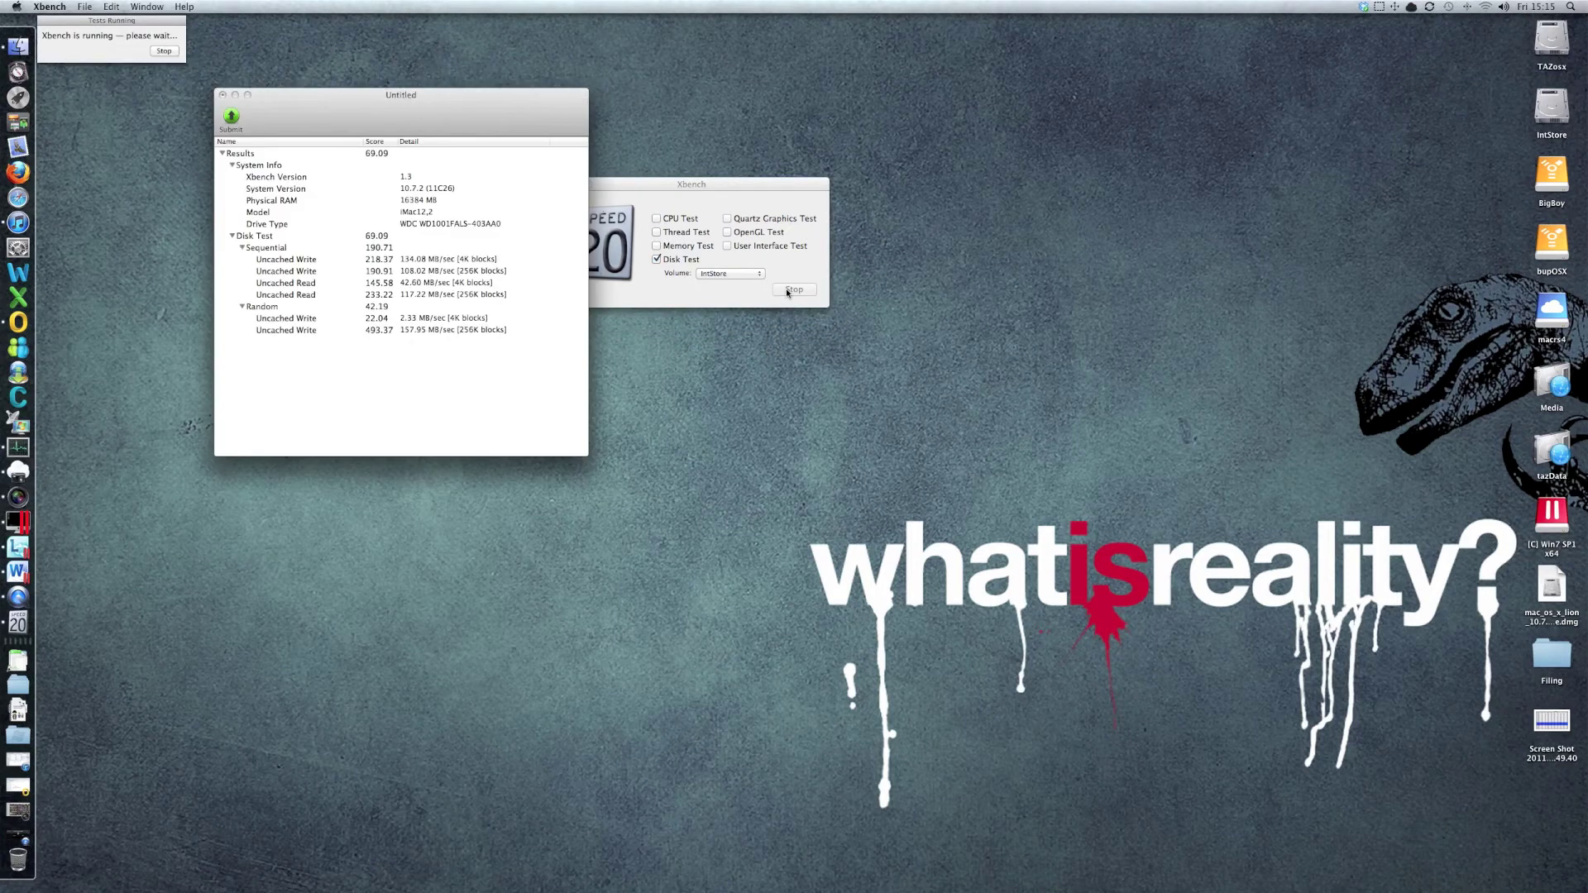
Step: Run the same disk-only test on TAZosx and bring the IntStore report forward for comparison
left_click(730, 273)
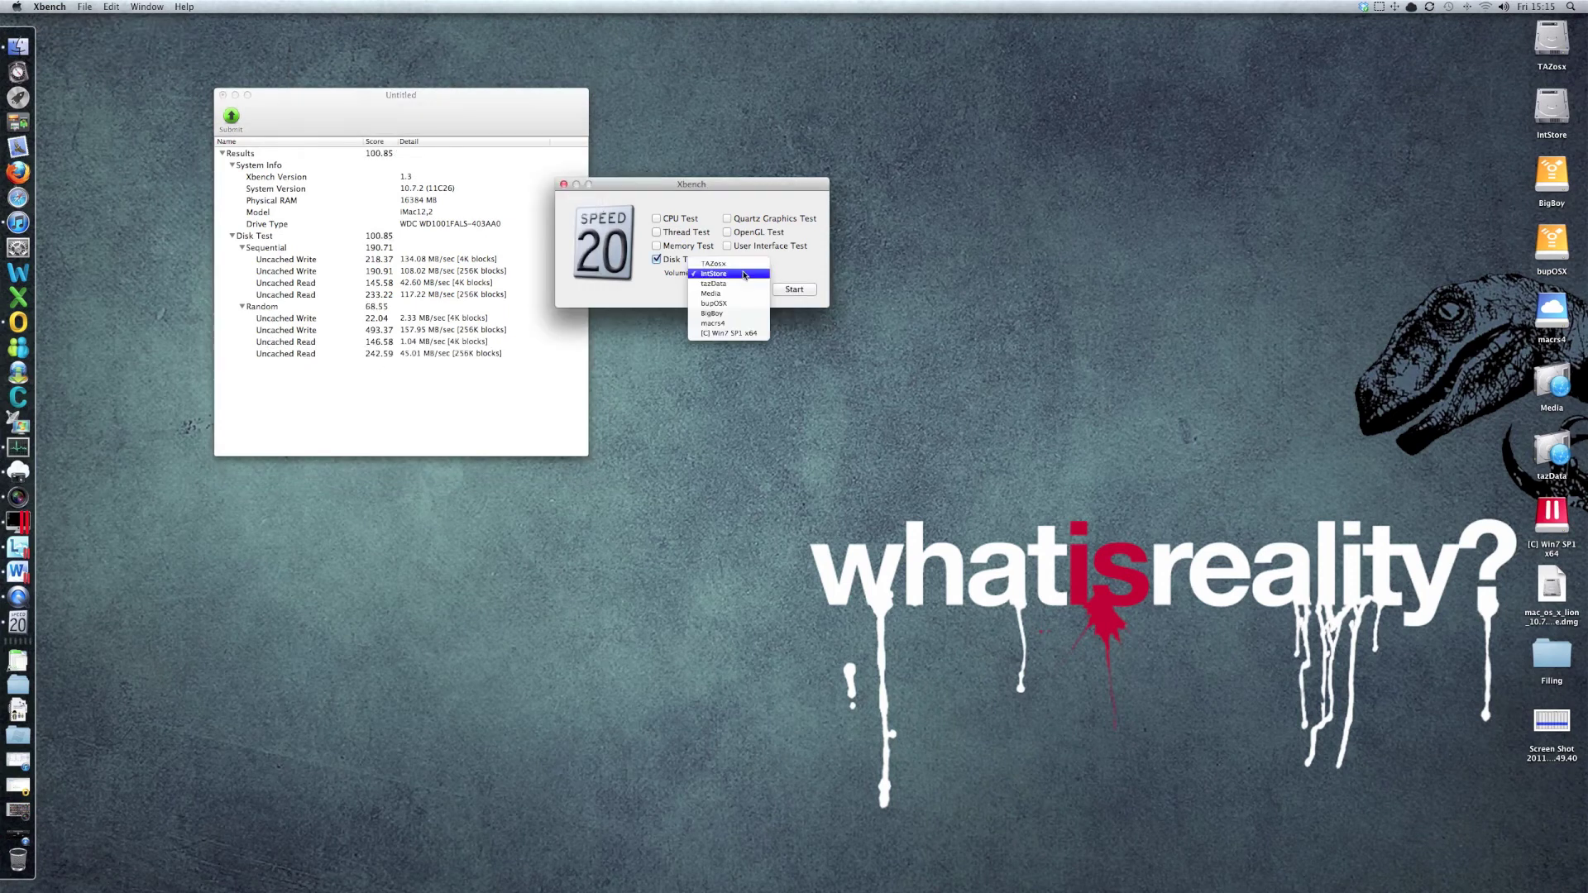
left_click(723, 307)
left_click(793, 289)
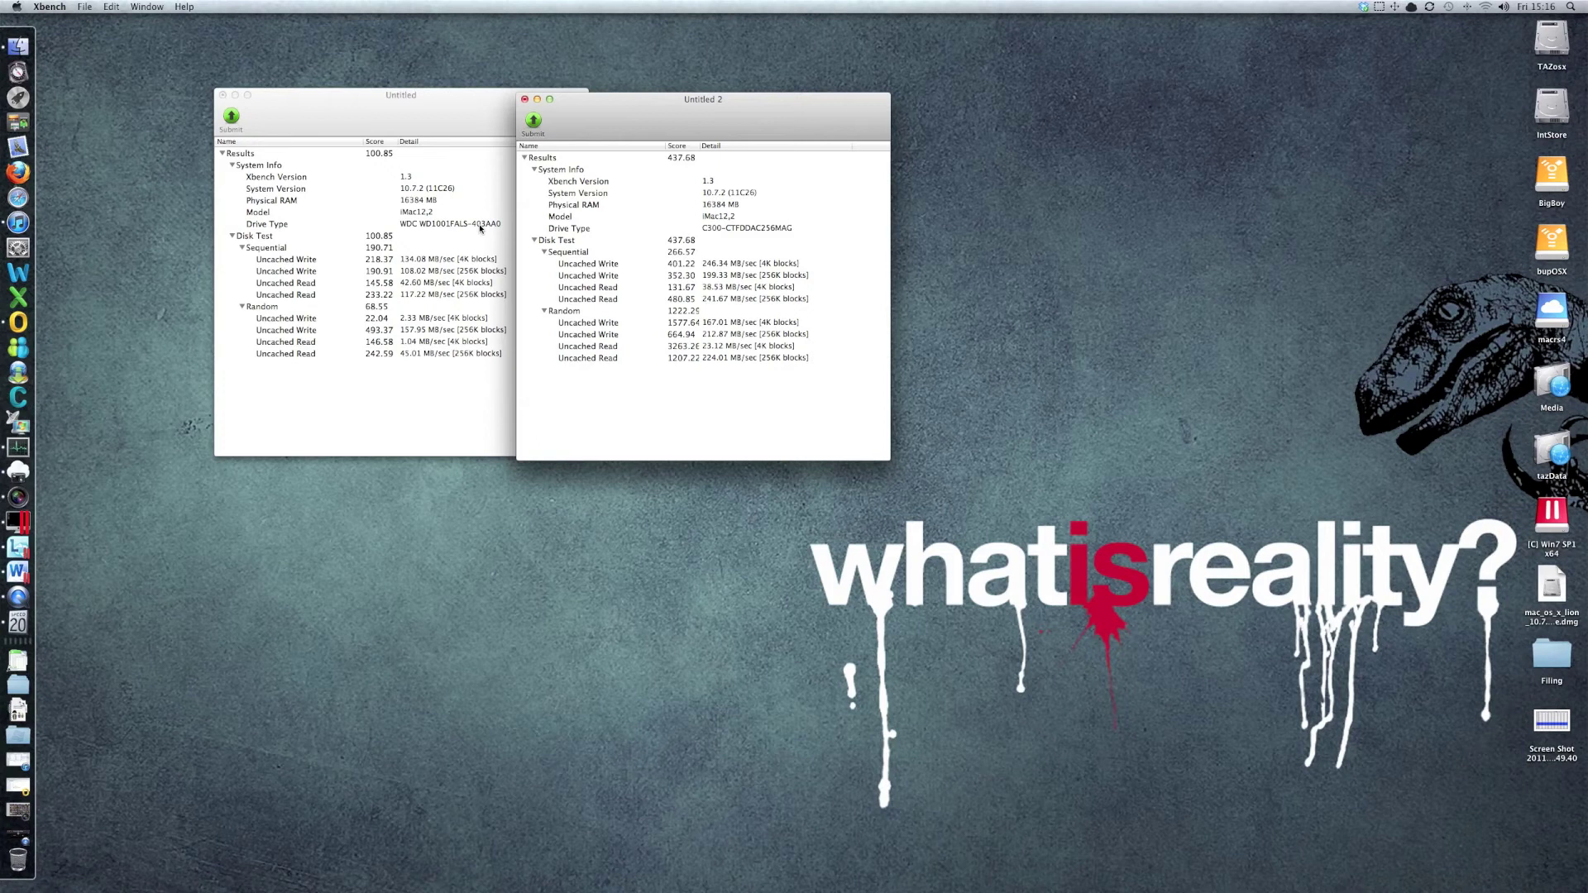
left_click(438, 191)
Step: Quit Xbench discarding both reports, then launch Excel, Word, Firefox and Safari
key("super+q")
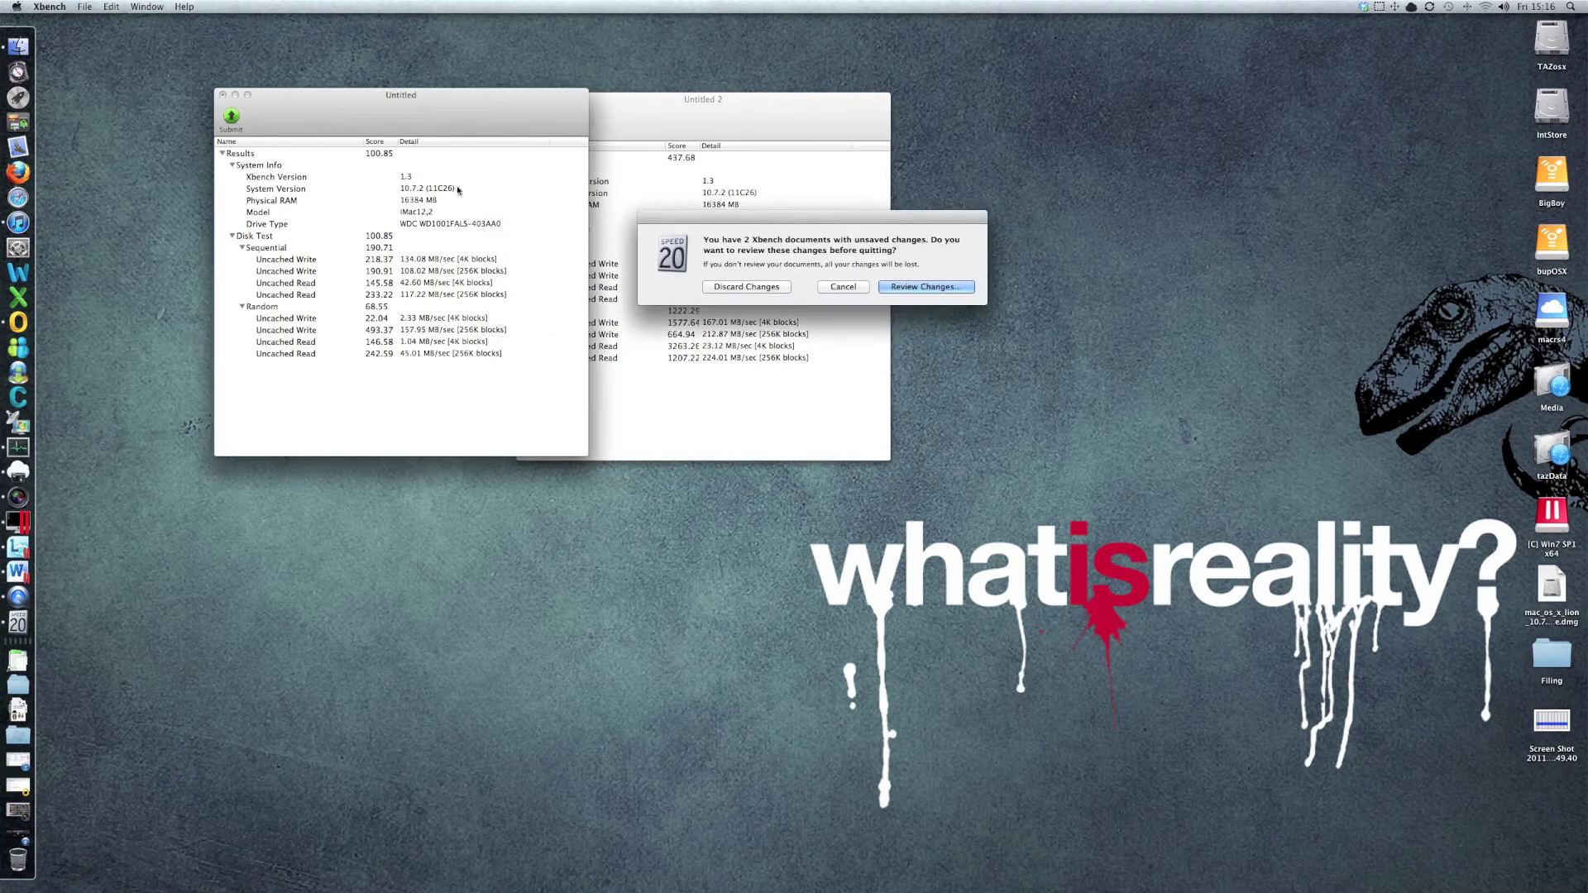
left_click(777, 289)
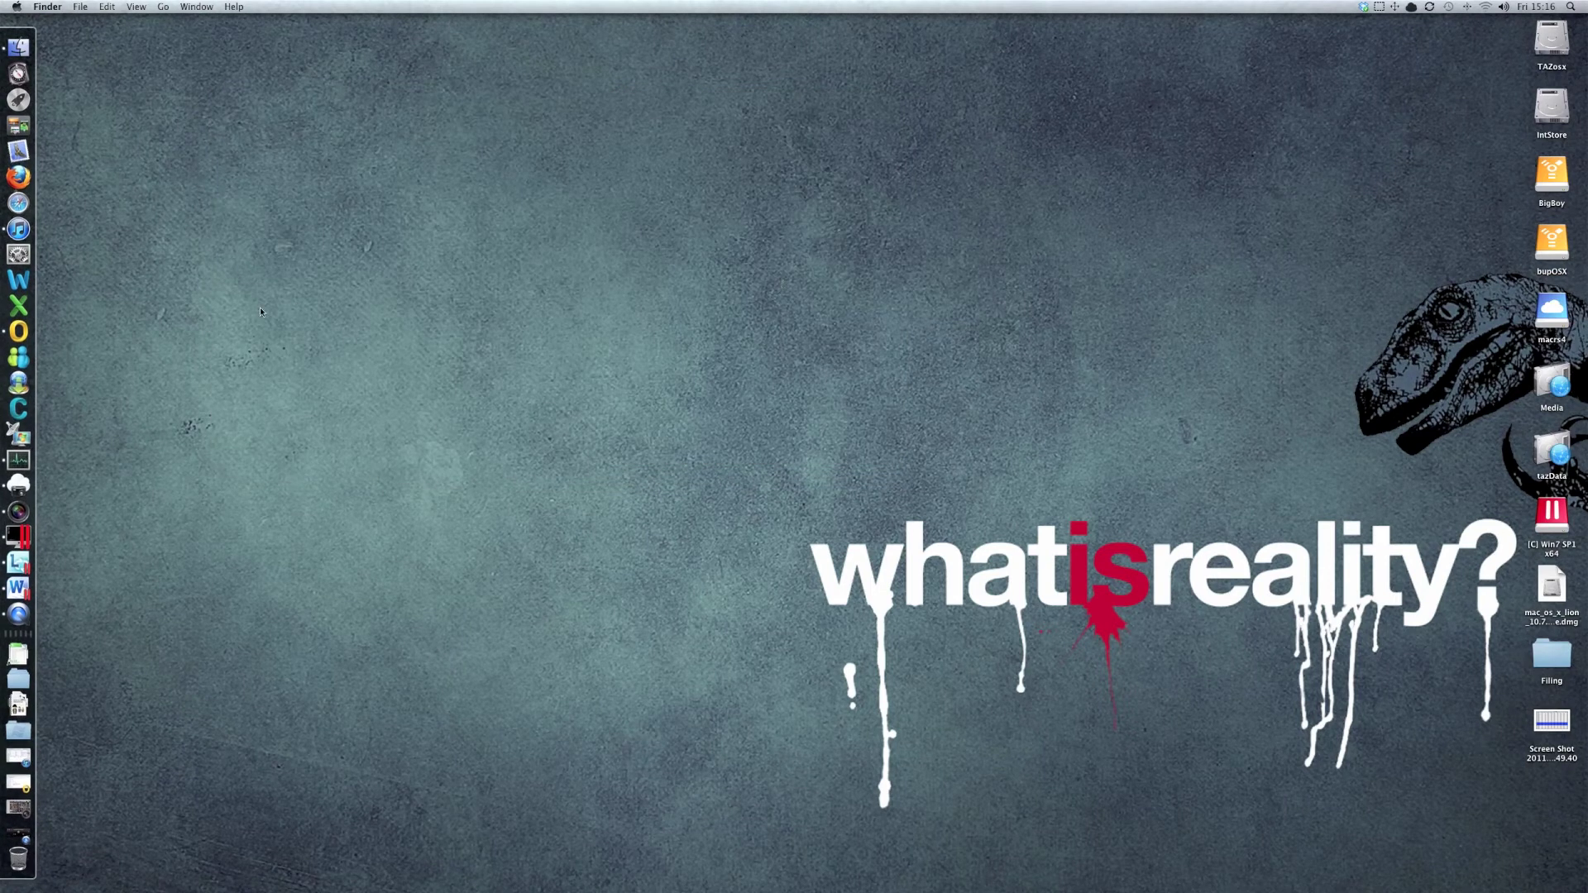
left_click(18, 305)
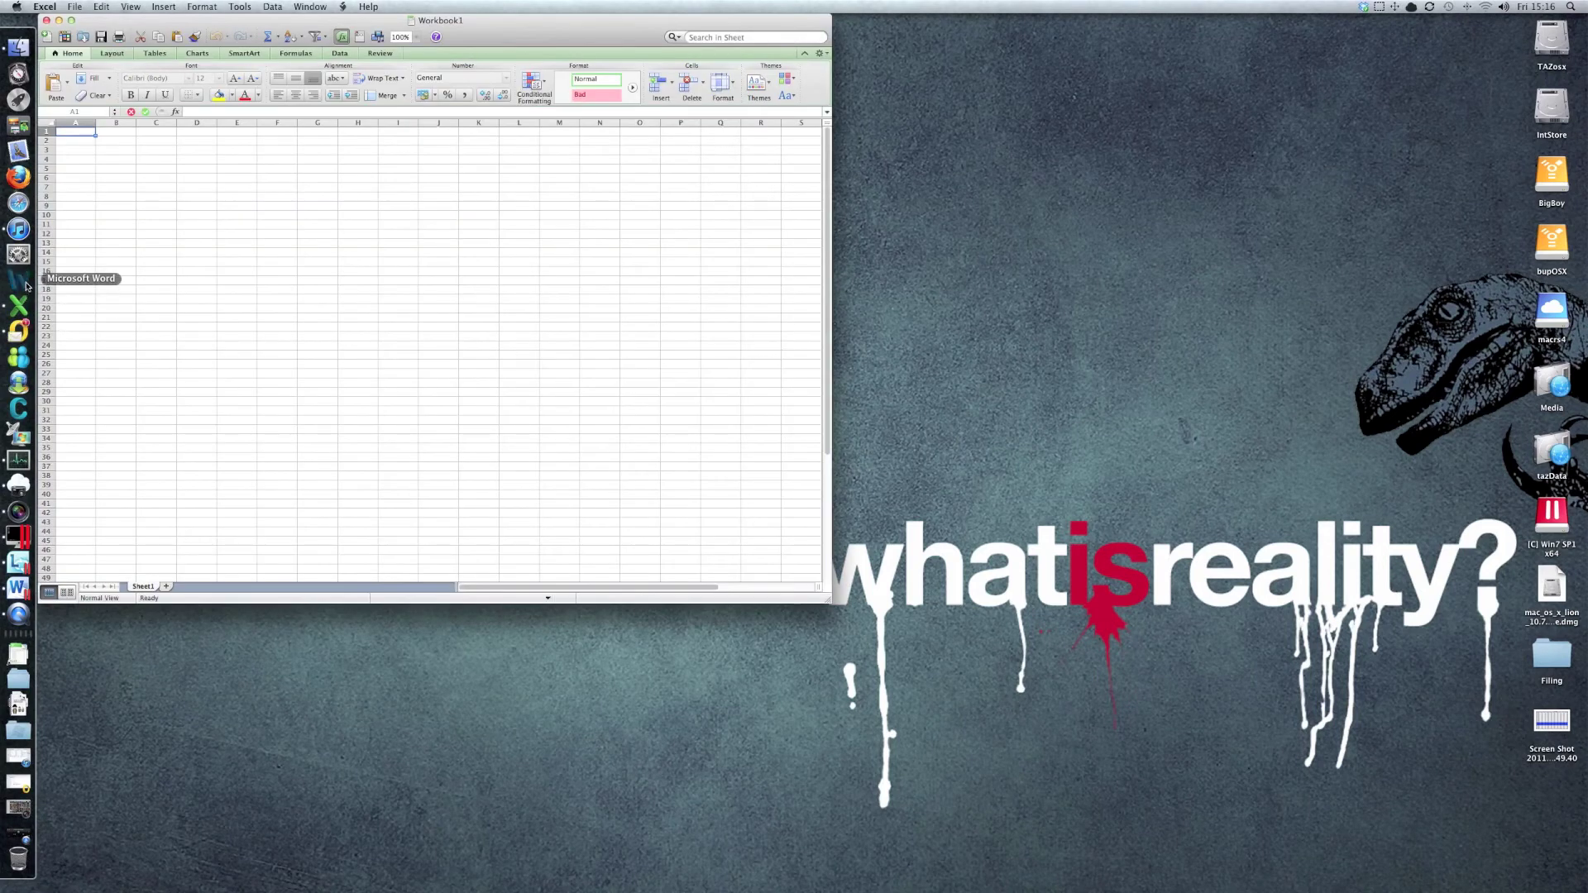
left_click(18, 280)
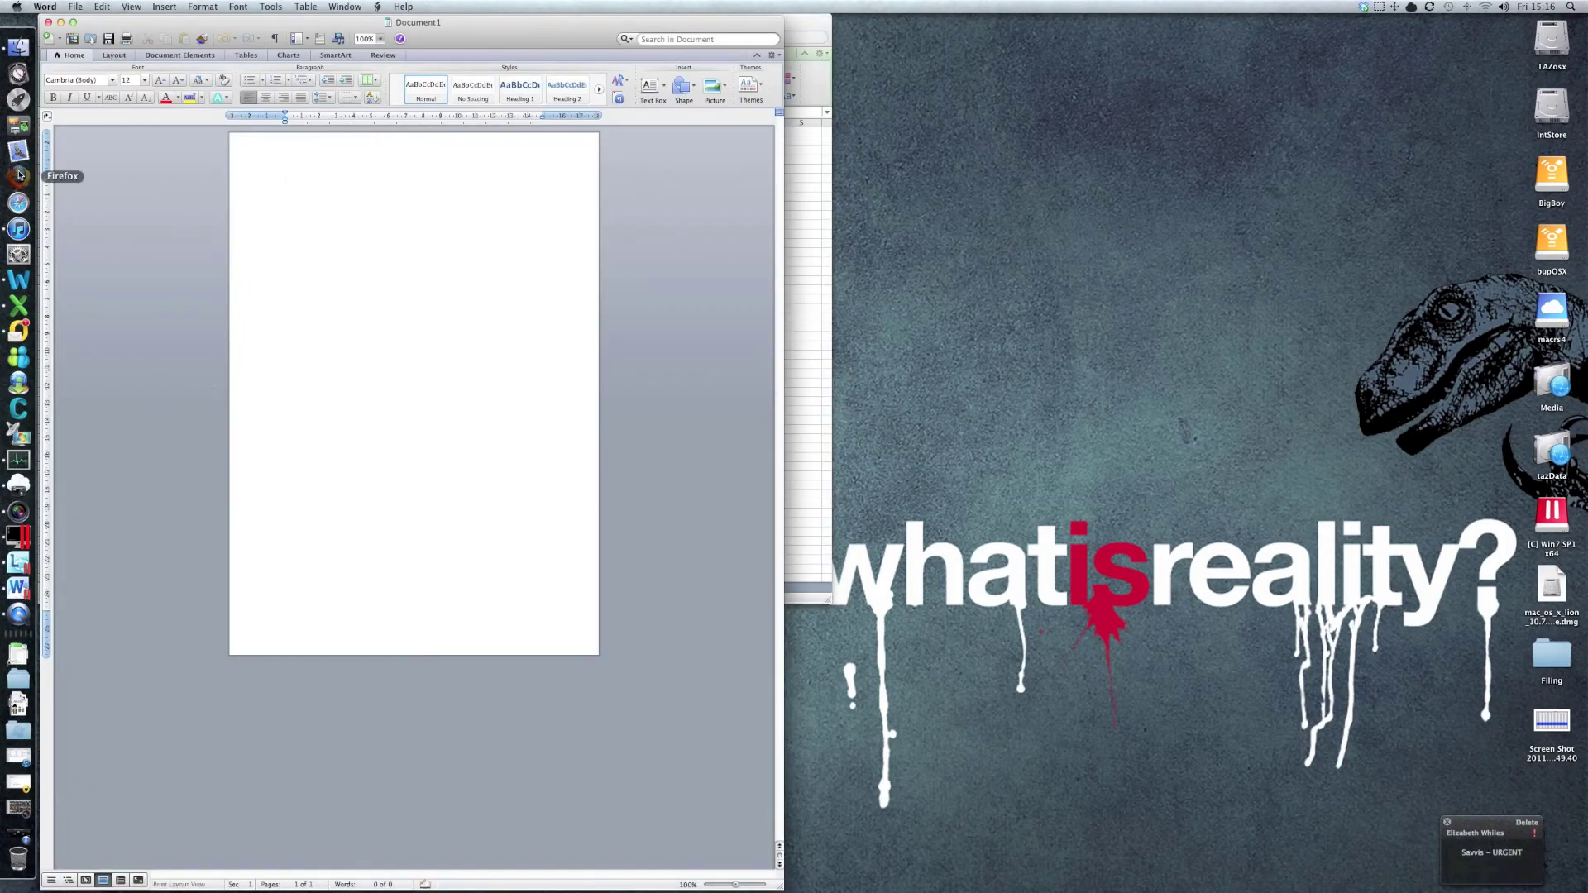
left_click(23, 176)
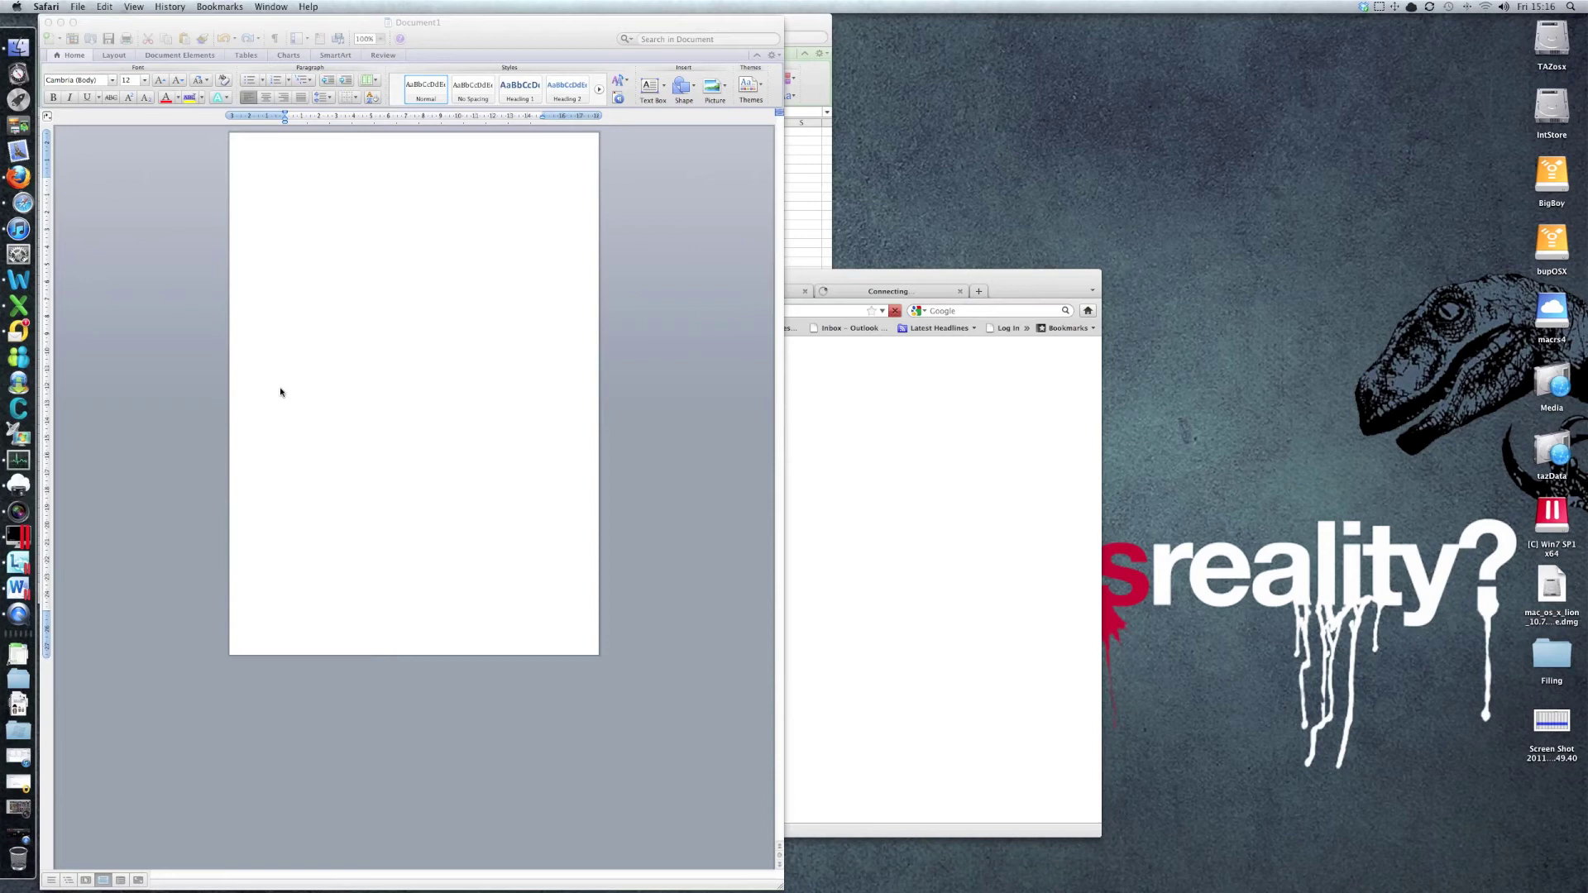
left_click(911, 469)
left_click(862, 151)
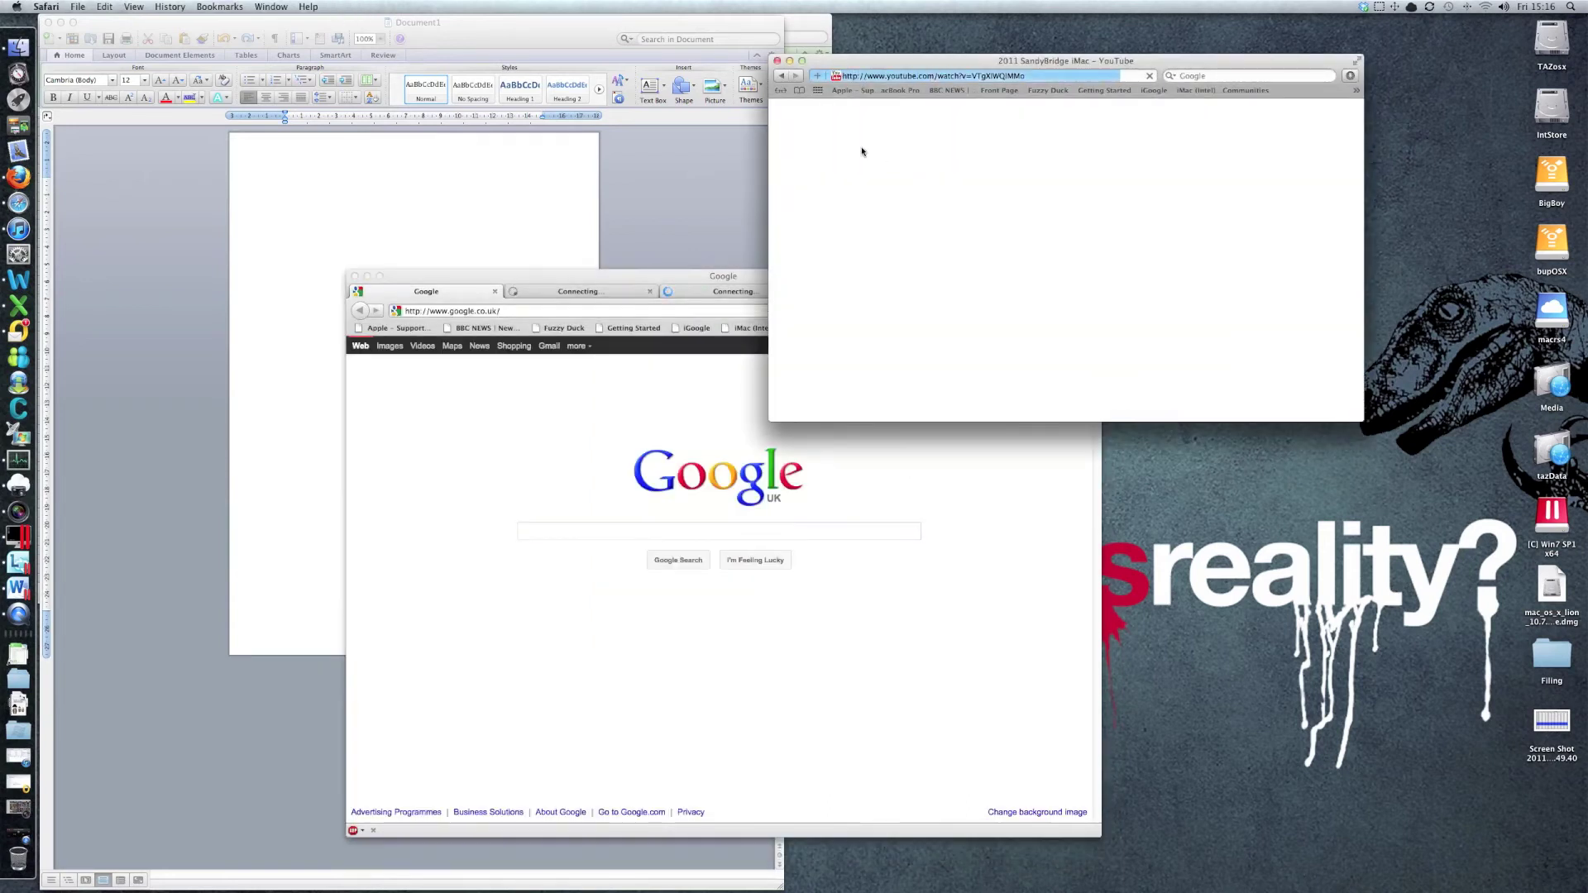
left_click(538, 394)
Step: Quit Firefox, Safari, Word and Excel, then show Mission Control with Desktop 1 and Desktop 2
key("super+q")
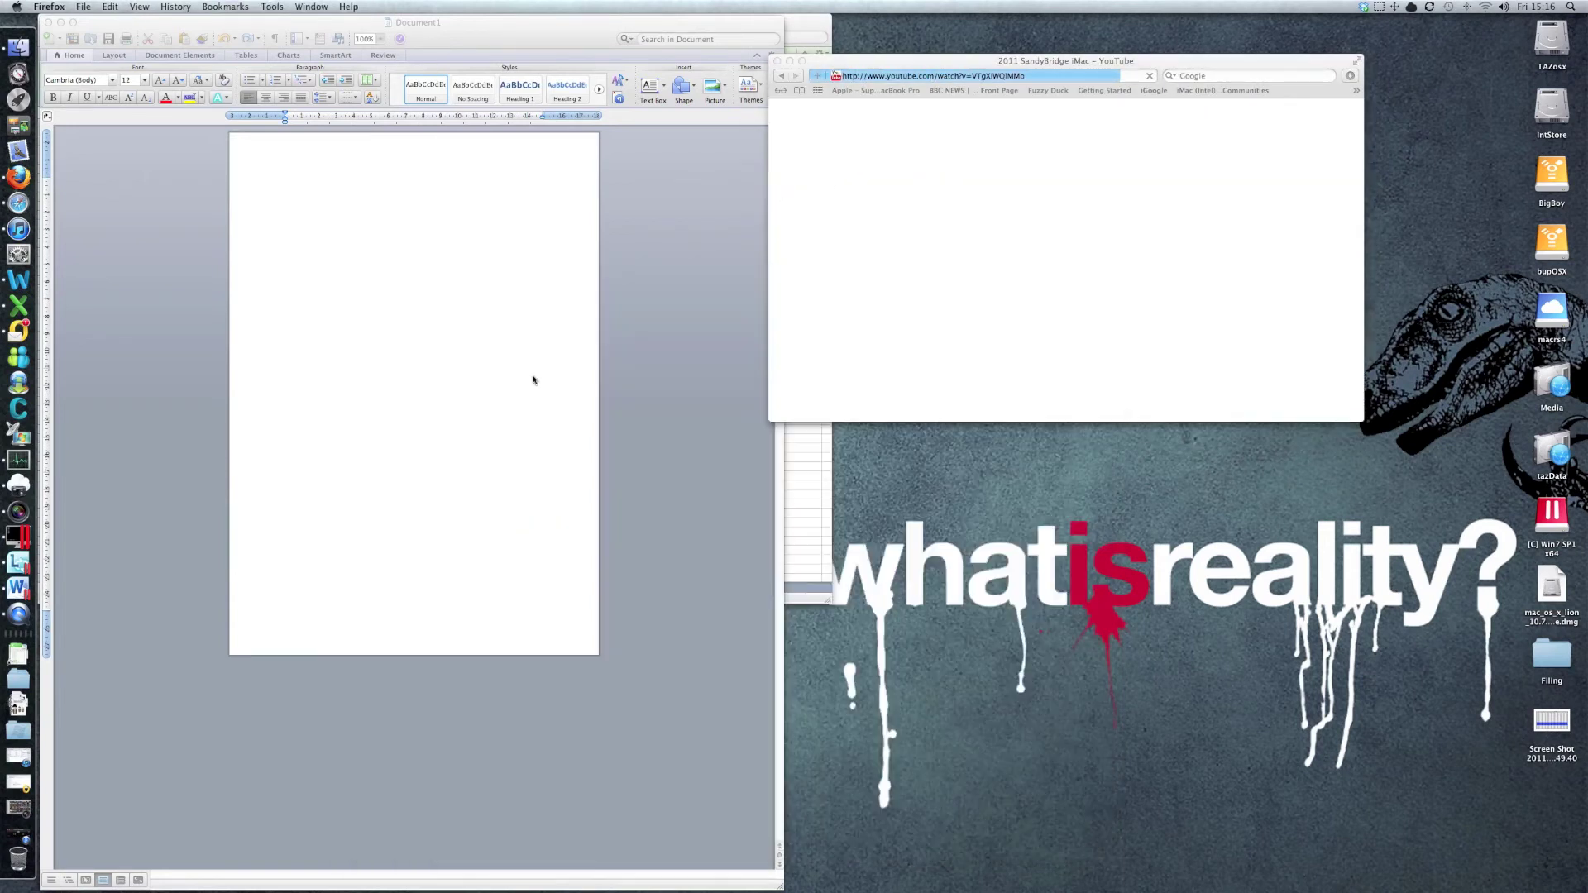
left_click(404, 357)
key("super+q")
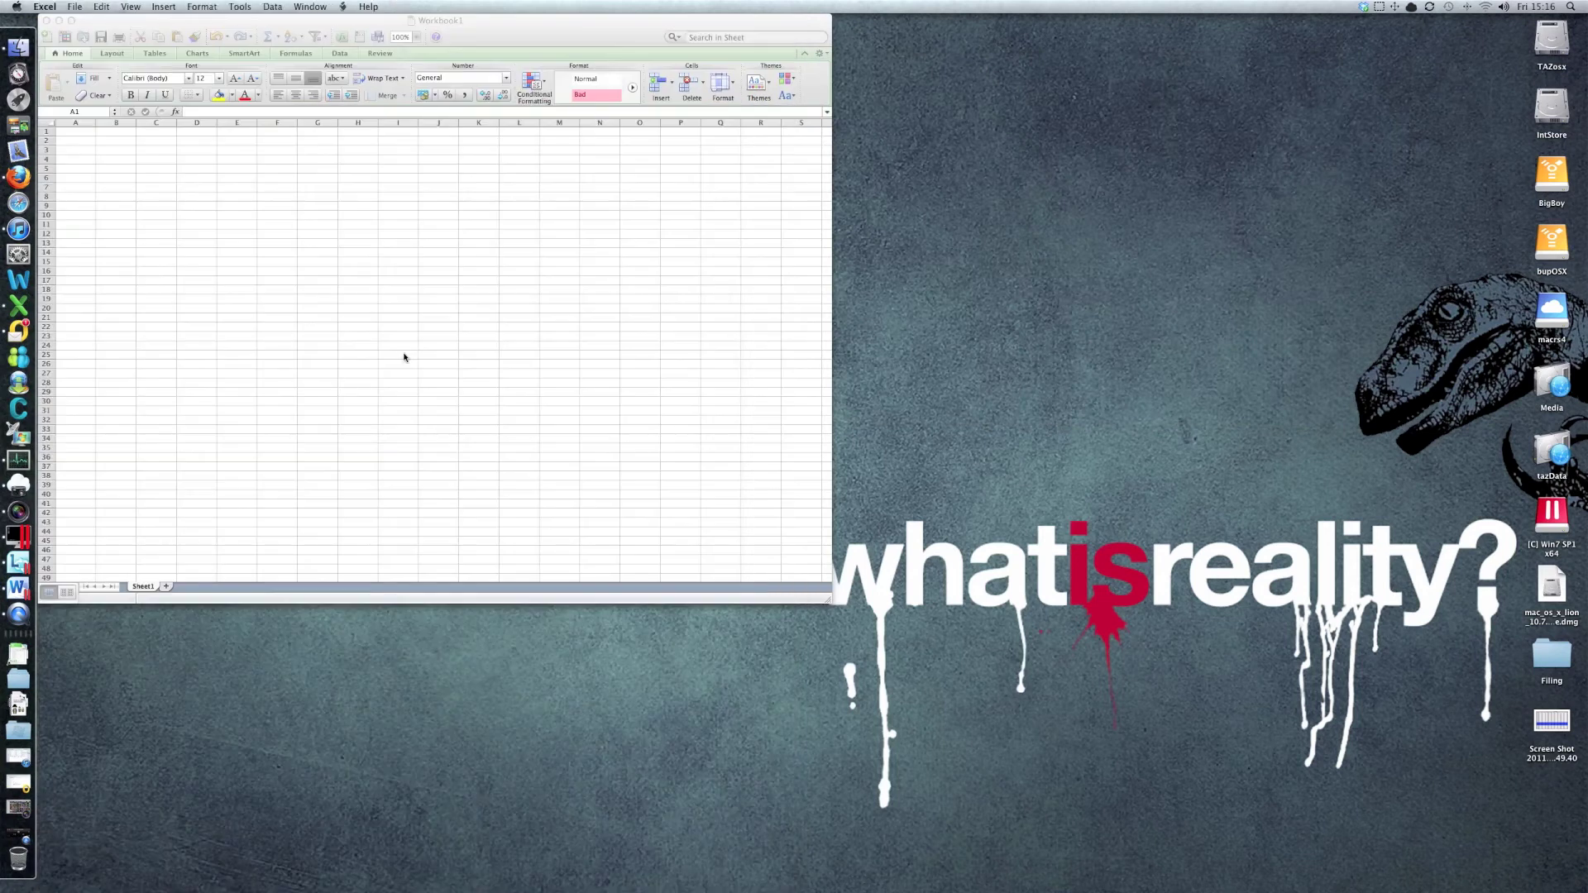
left_click(403, 354)
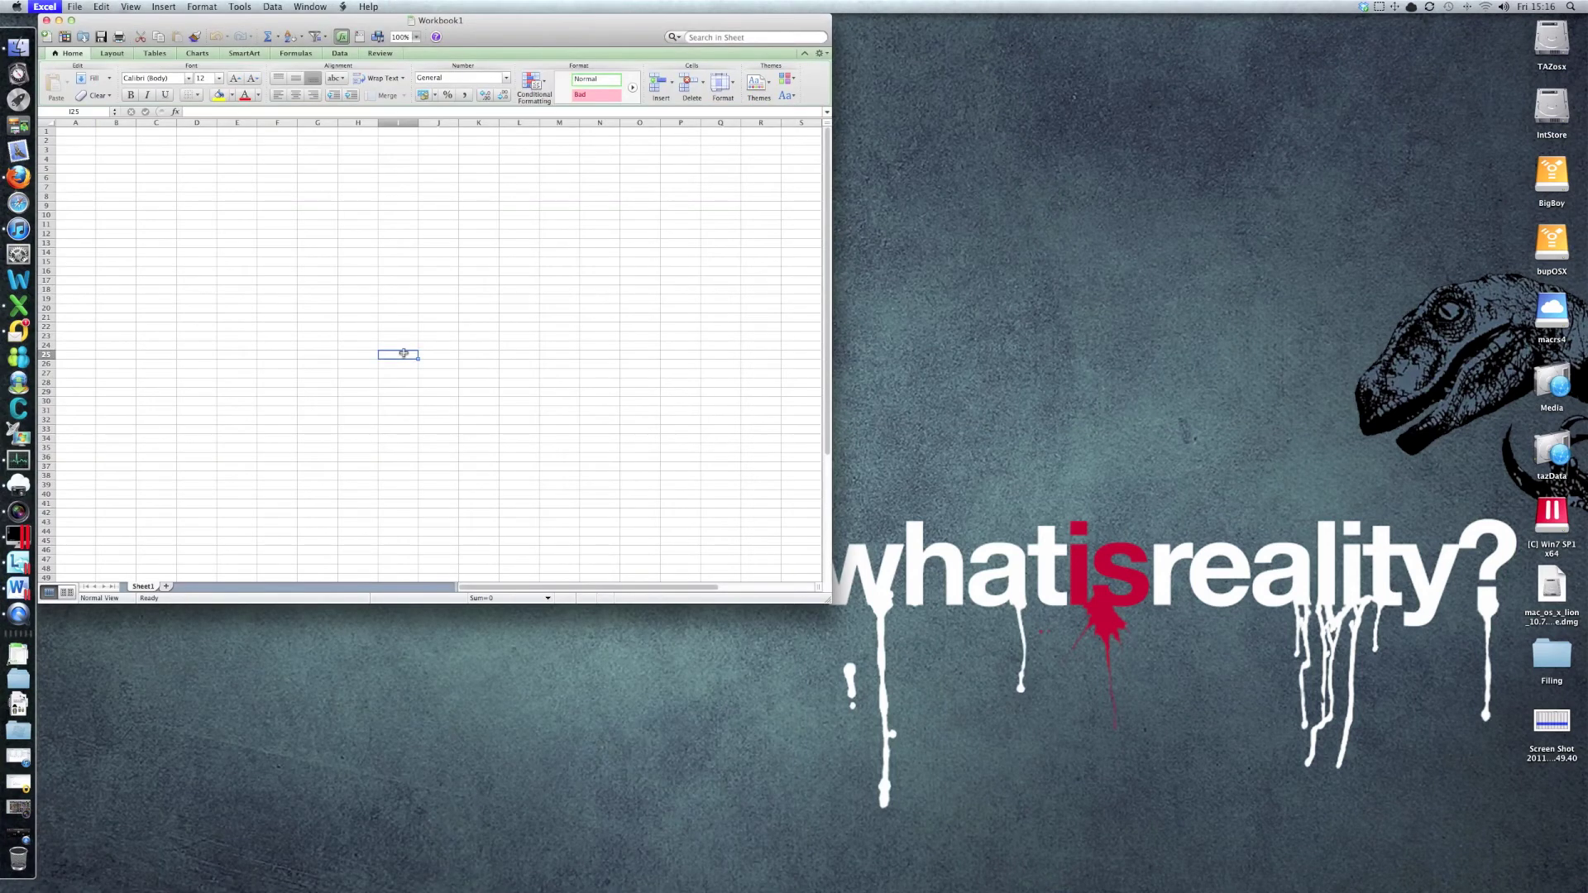
key("super+q")
key("ctrl+Up")
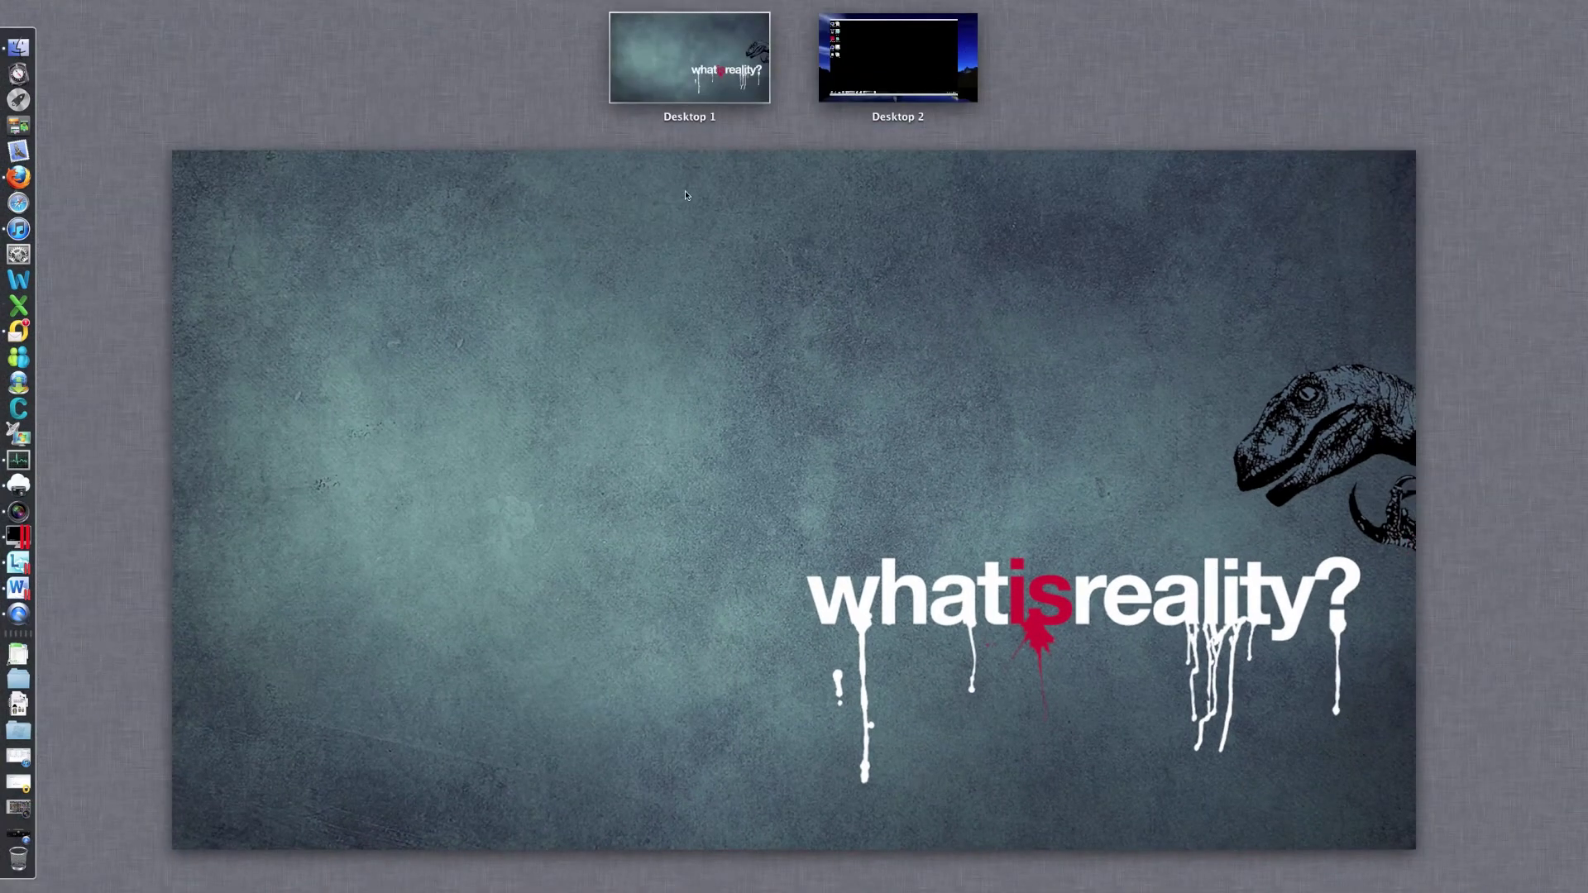
Step: Switch to Desktop 2's Windows 7 machine and close Word from its taskbar
left_click(841, 88)
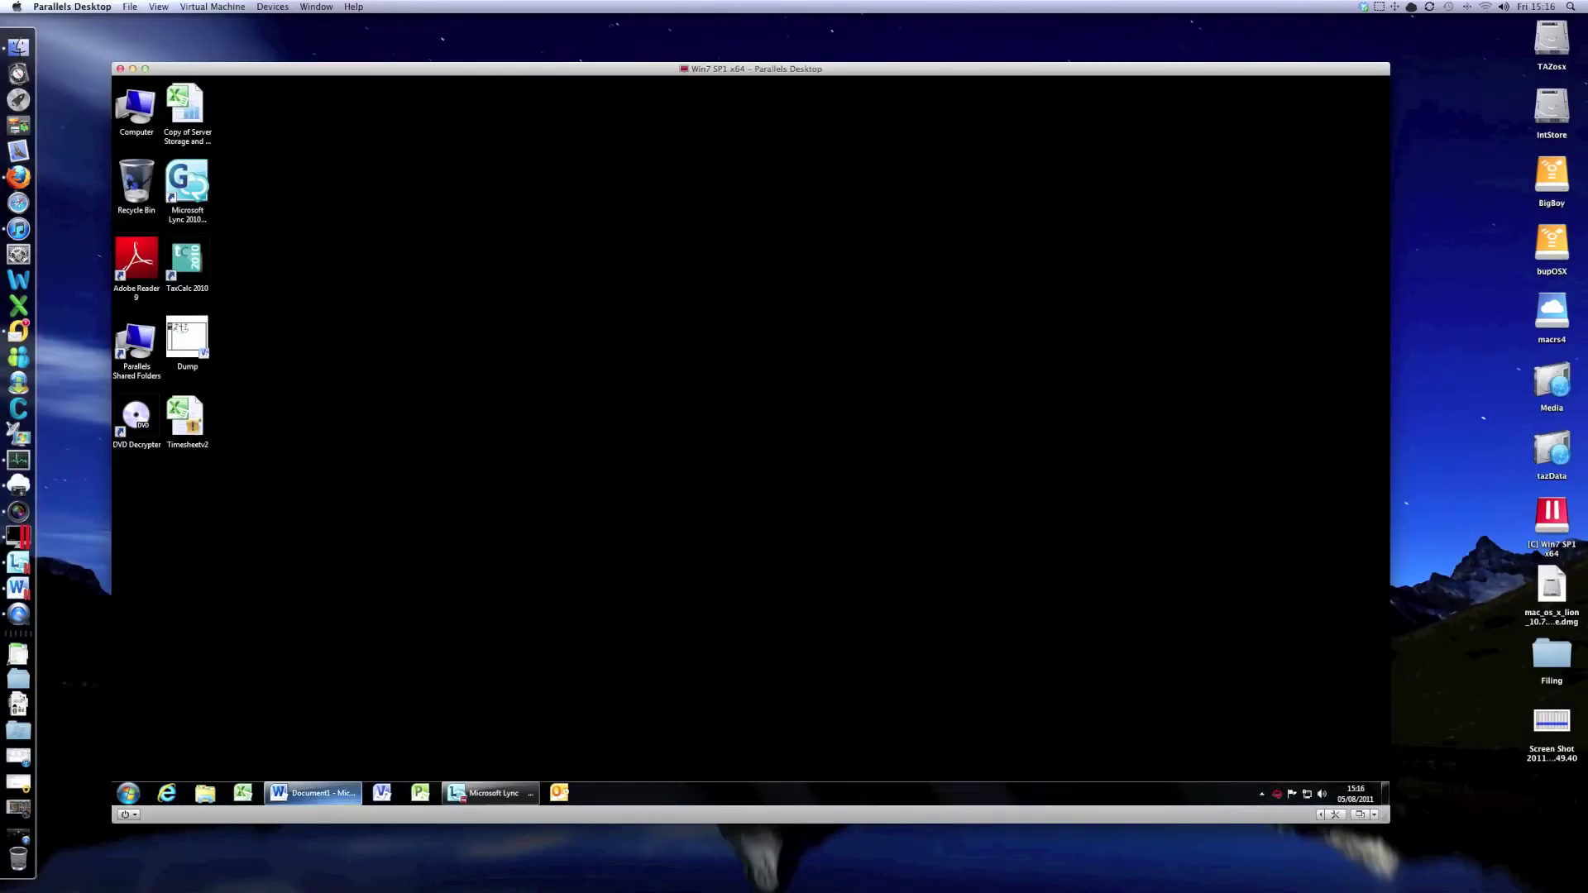
right_click(312, 793)
left_click(314, 758)
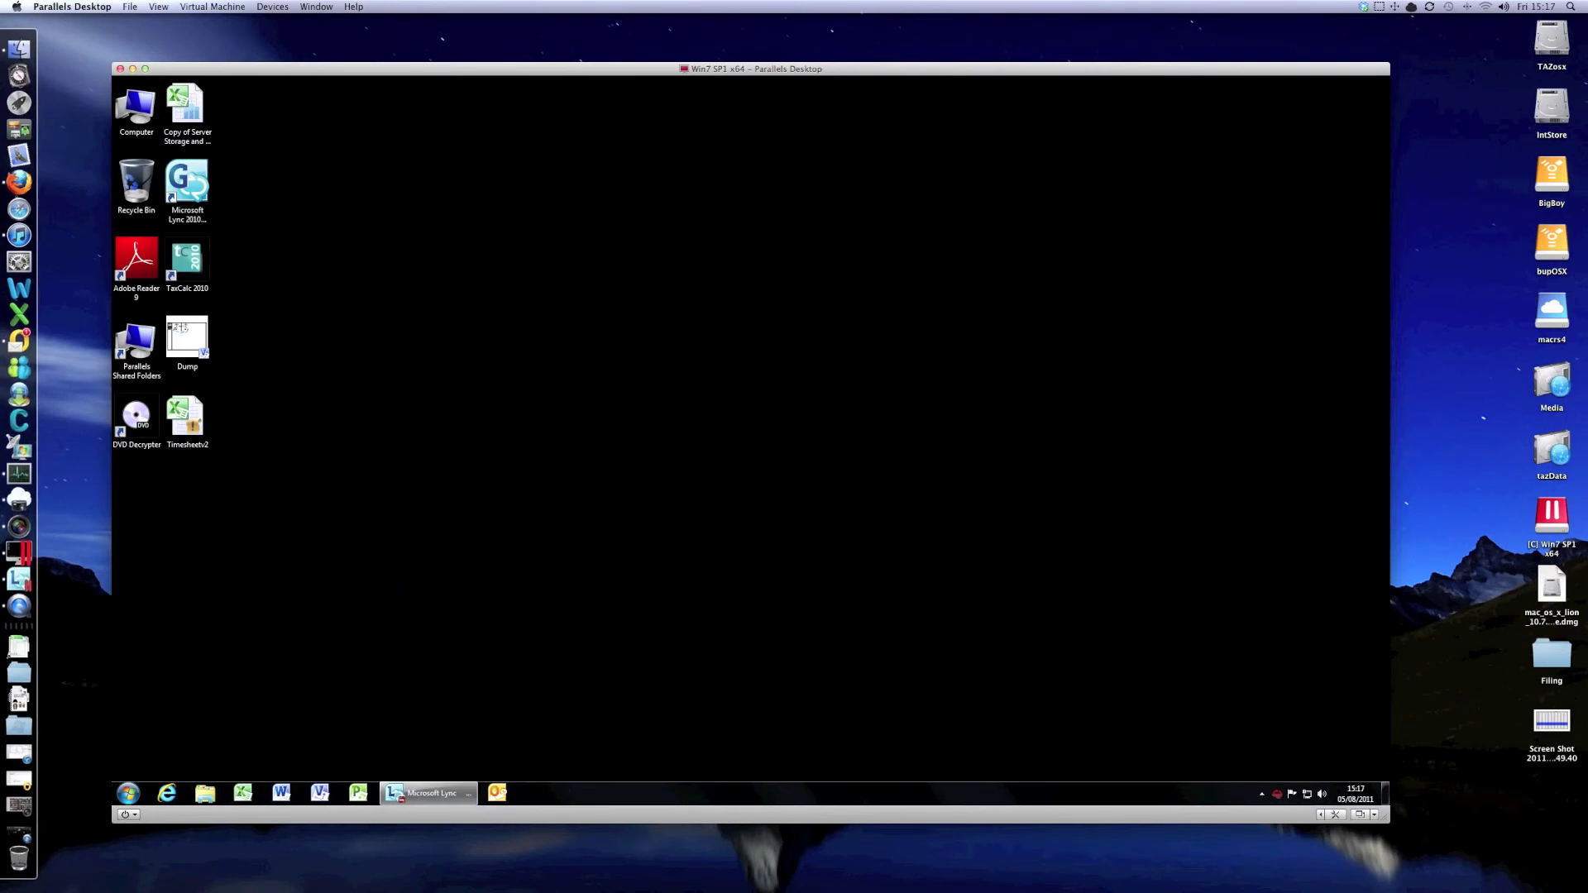
Step: Open Computer Properties showing Core i7-2600 and 3.00 GB RAM, then open and close Task Manager
left_click(136, 108)
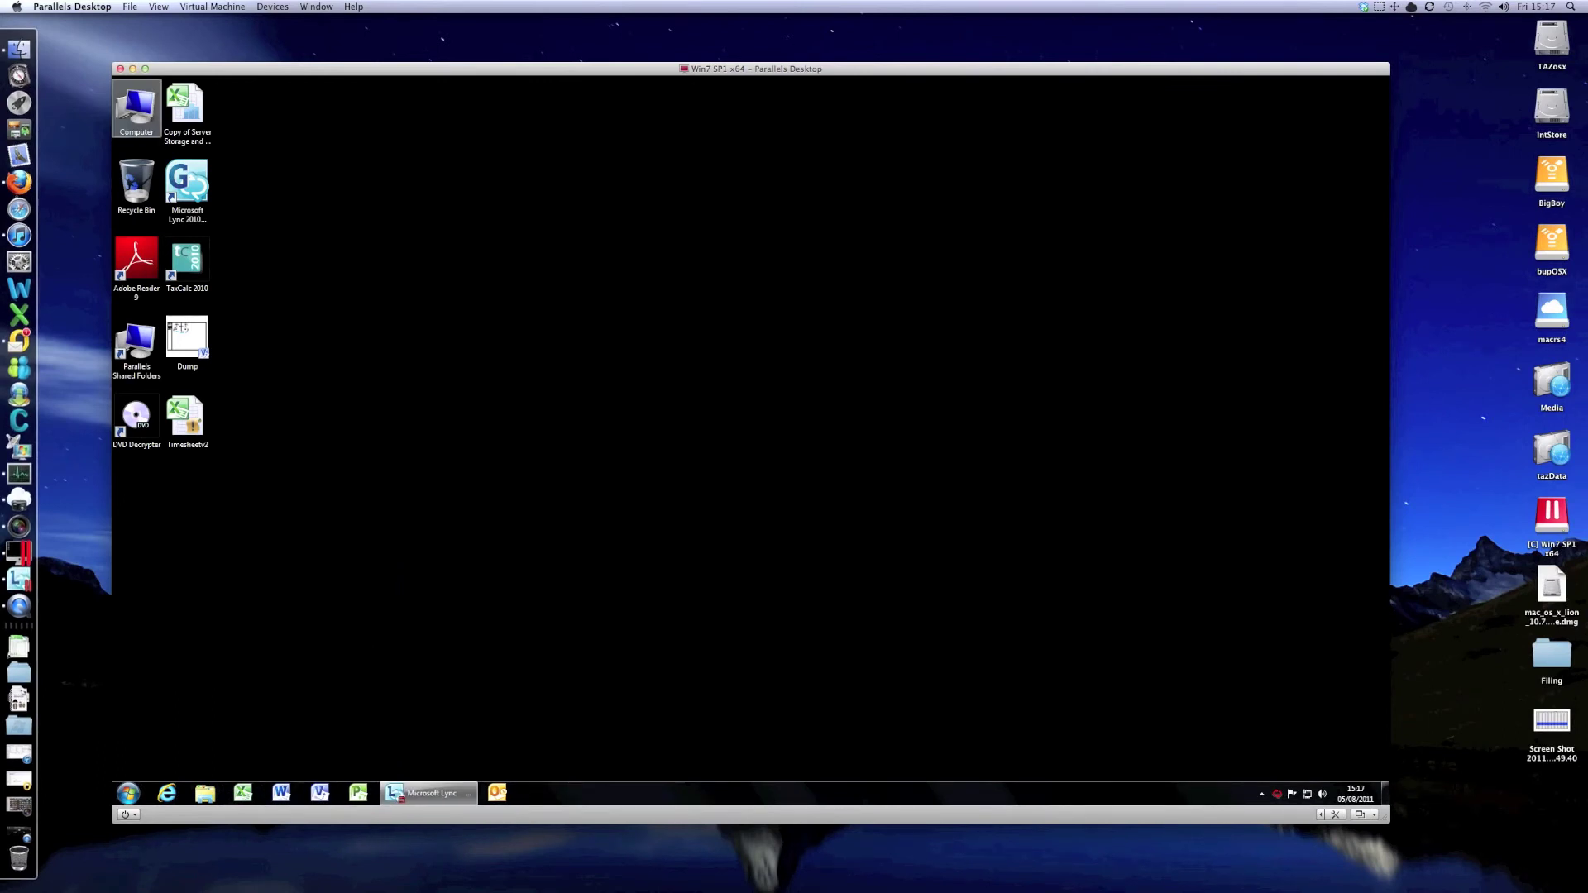
right_click(141, 106)
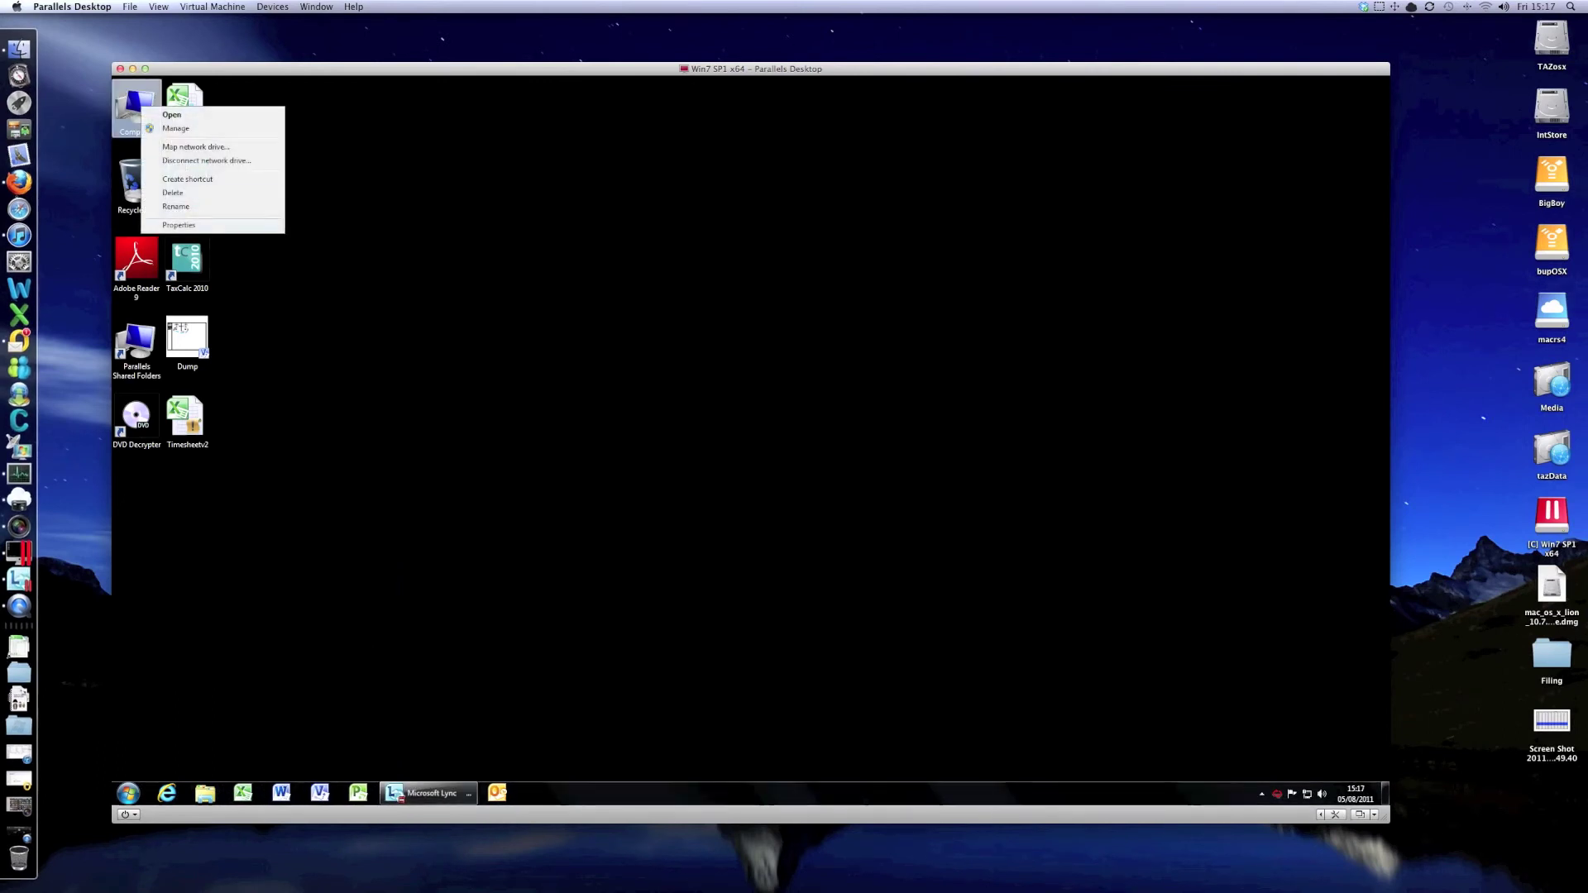
left_click(179, 225)
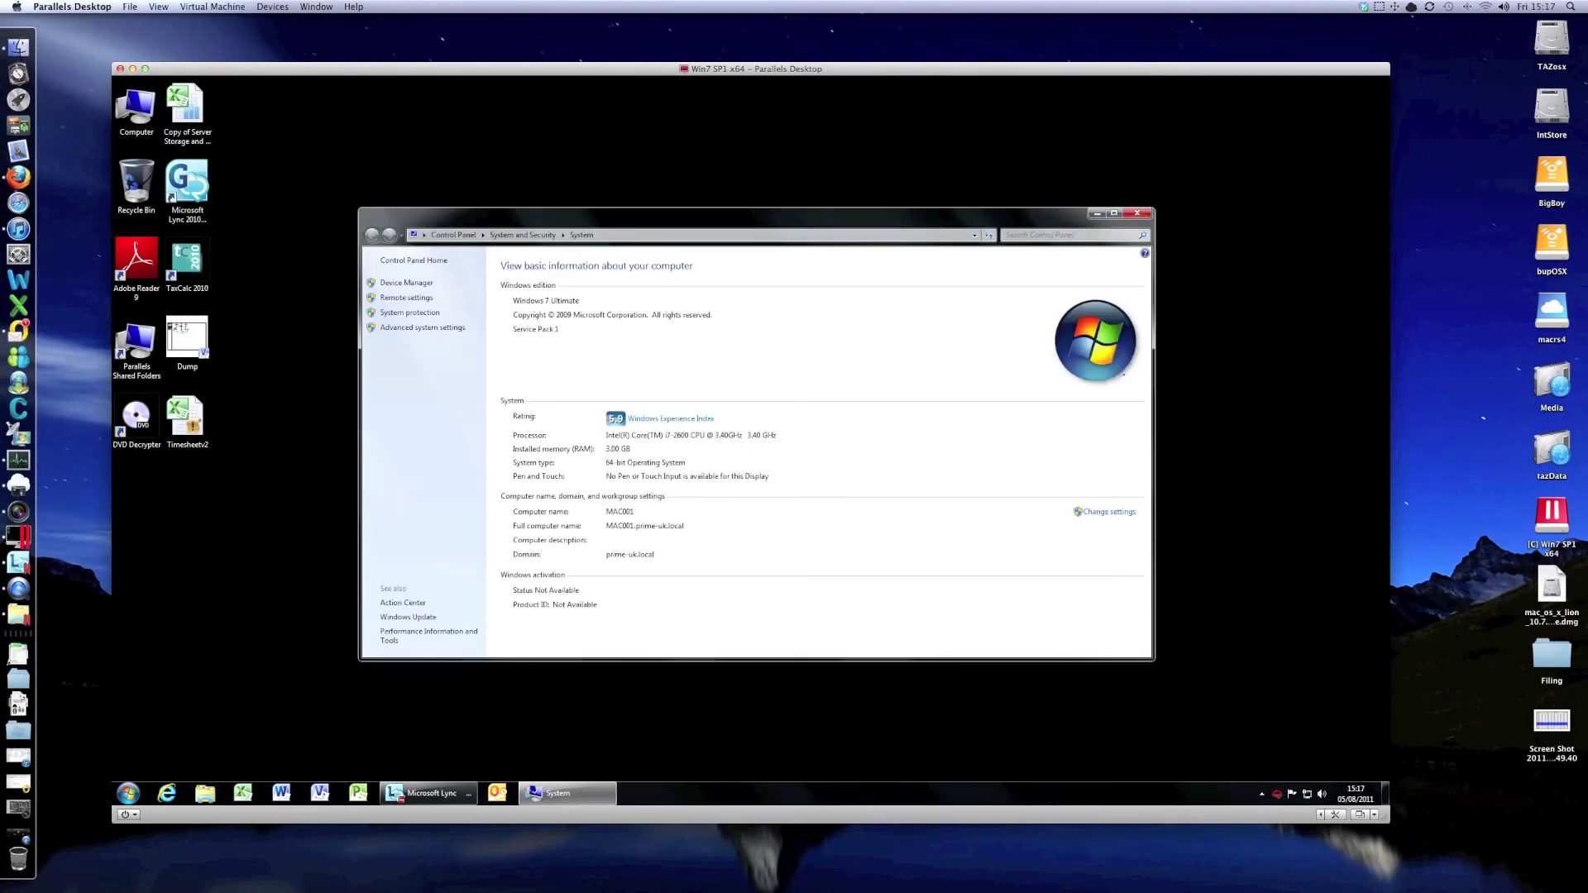
right_click(777, 794)
key("Escape")
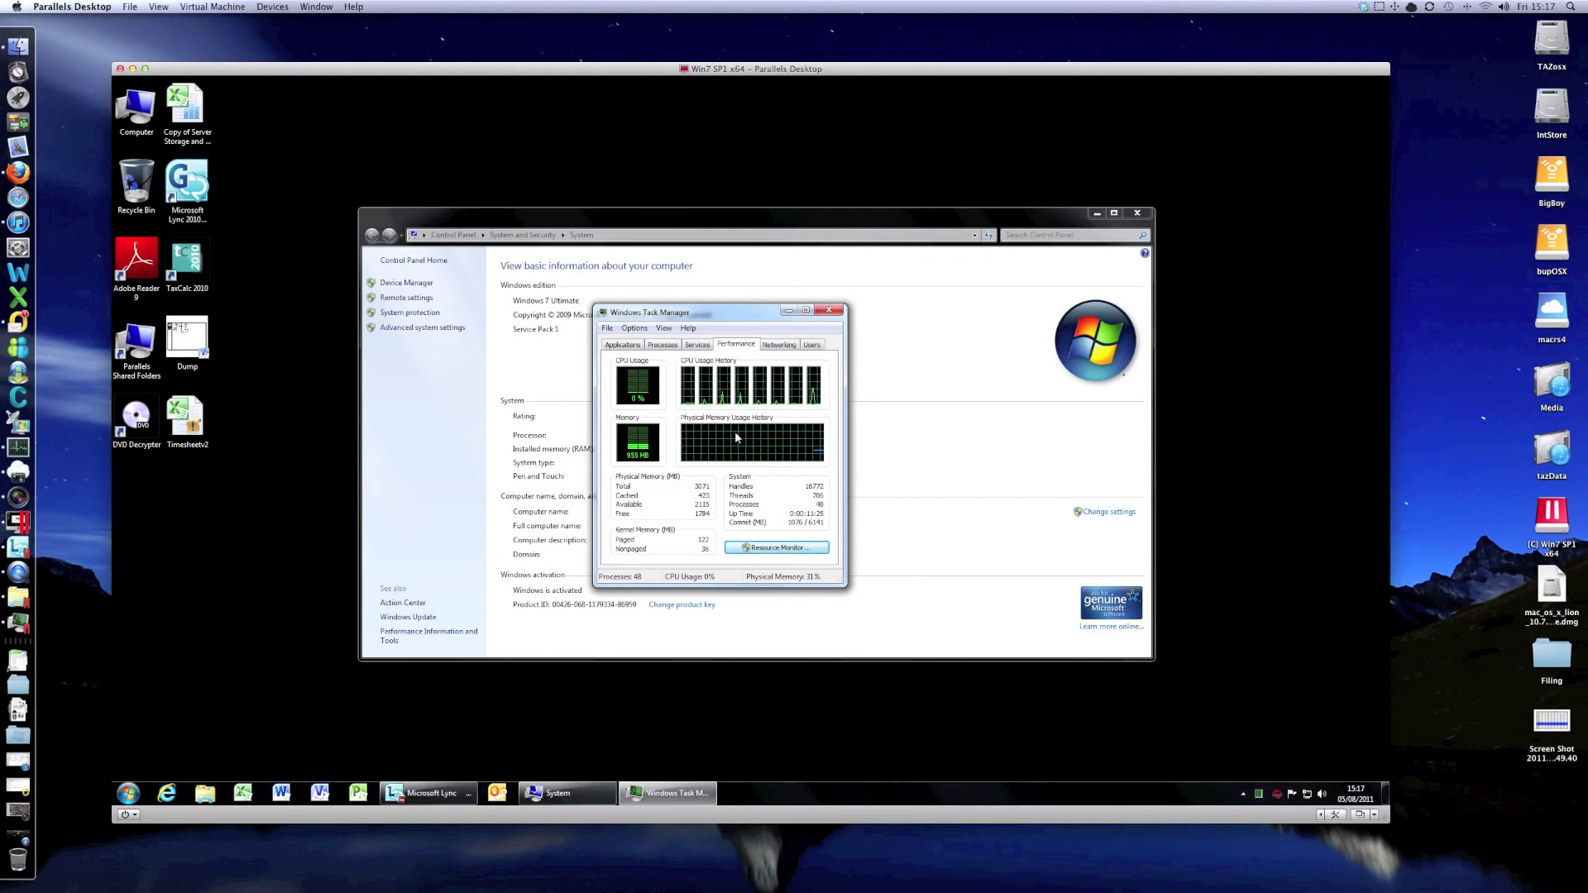
left_click(828, 310)
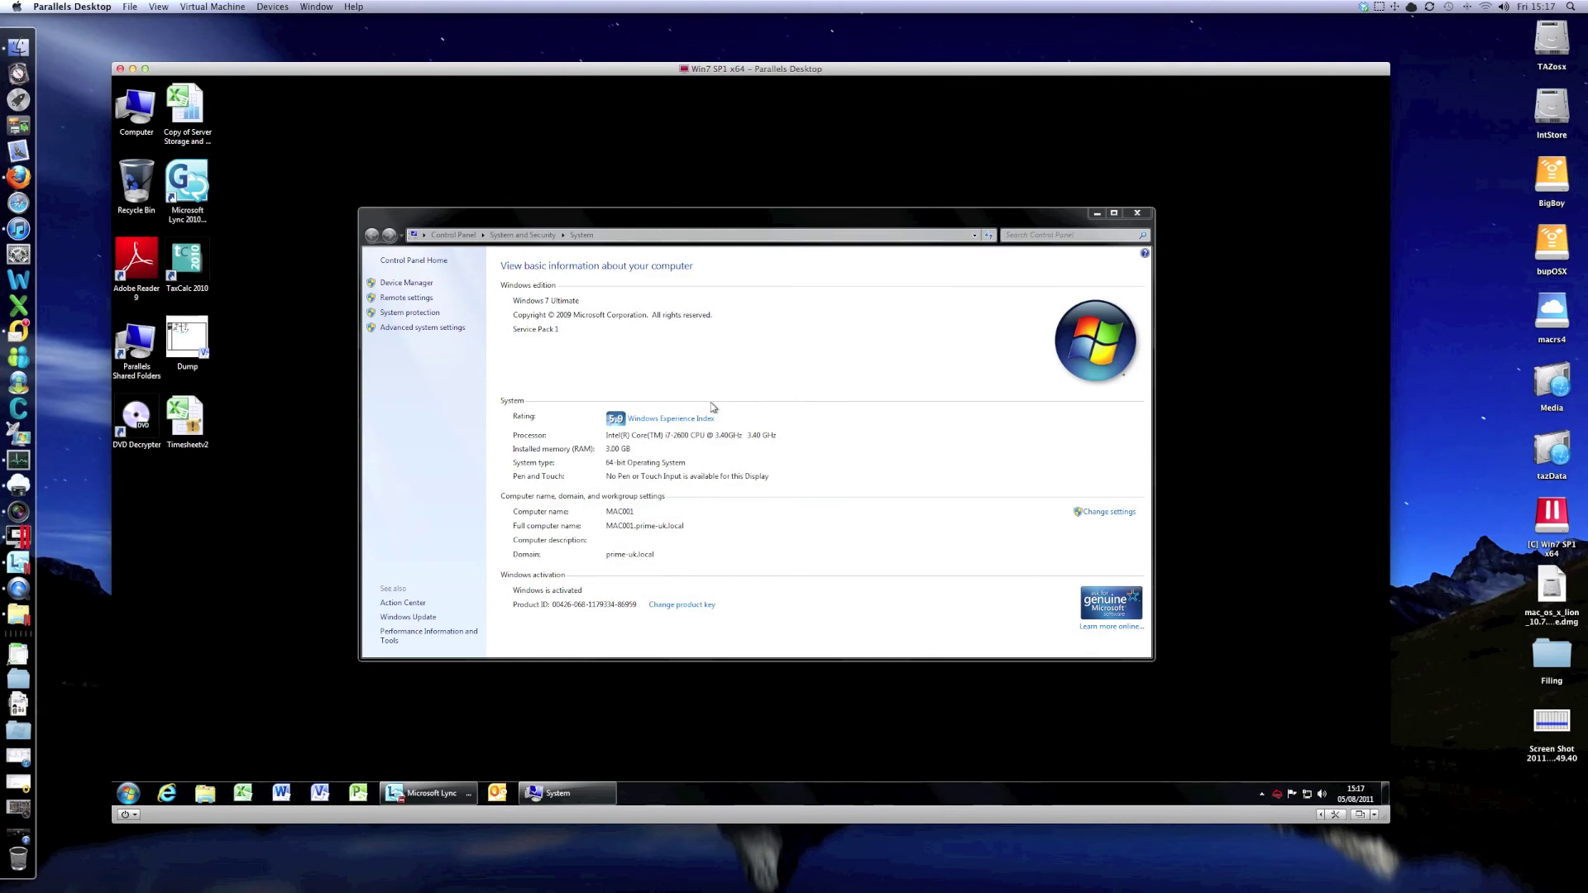
Step: Review the Windows 7 Experience Index (base 5.9, disk 7.8) in Parallels, then close it
left_click(698, 419)
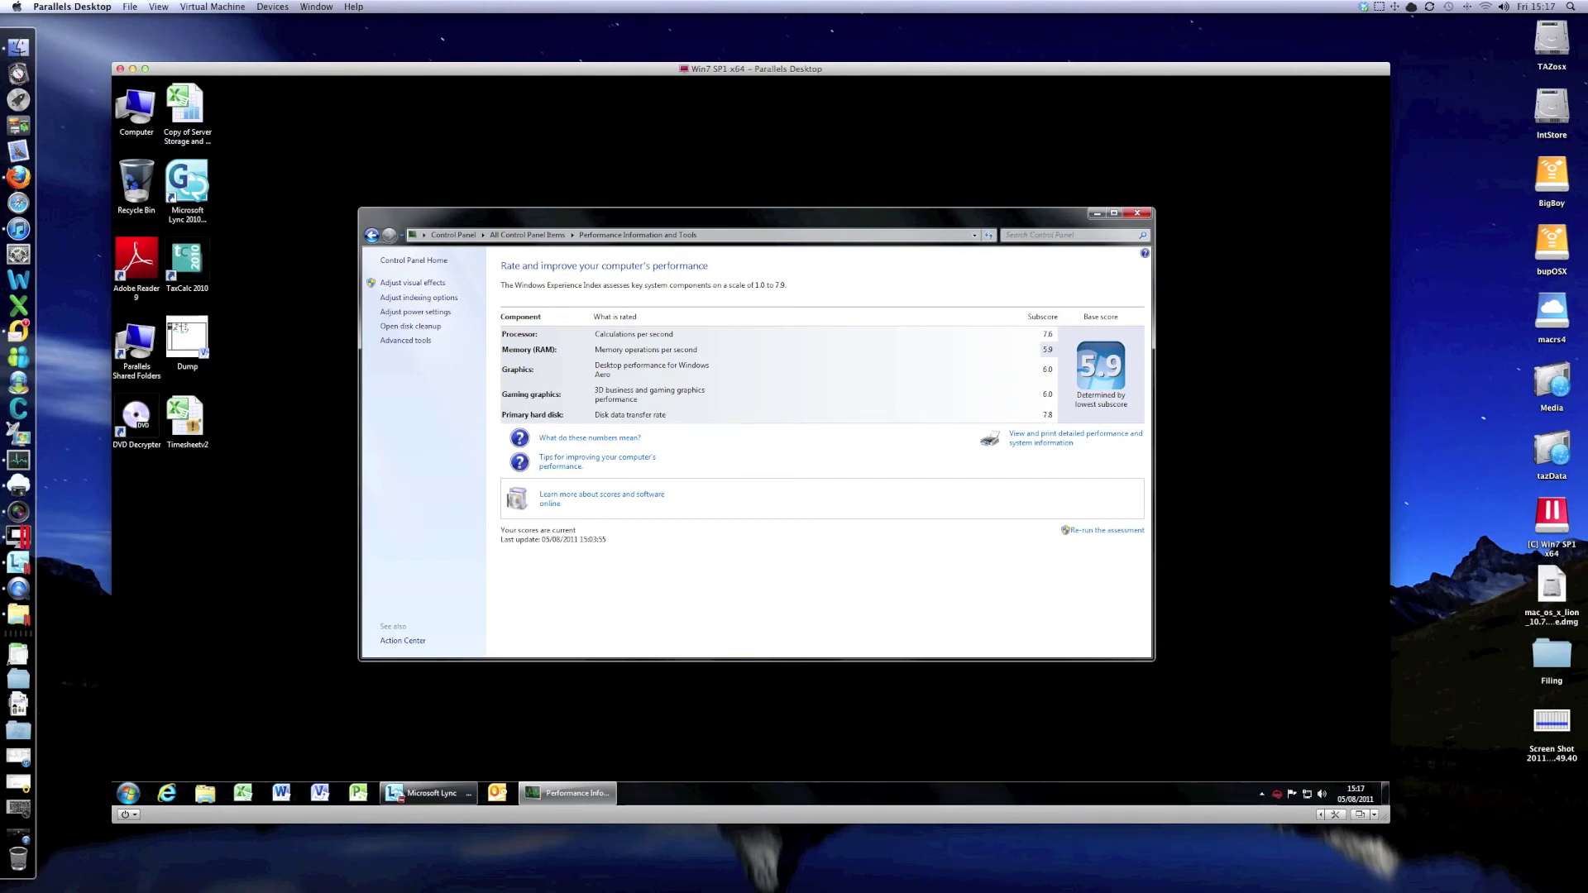
left_click(1137, 214)
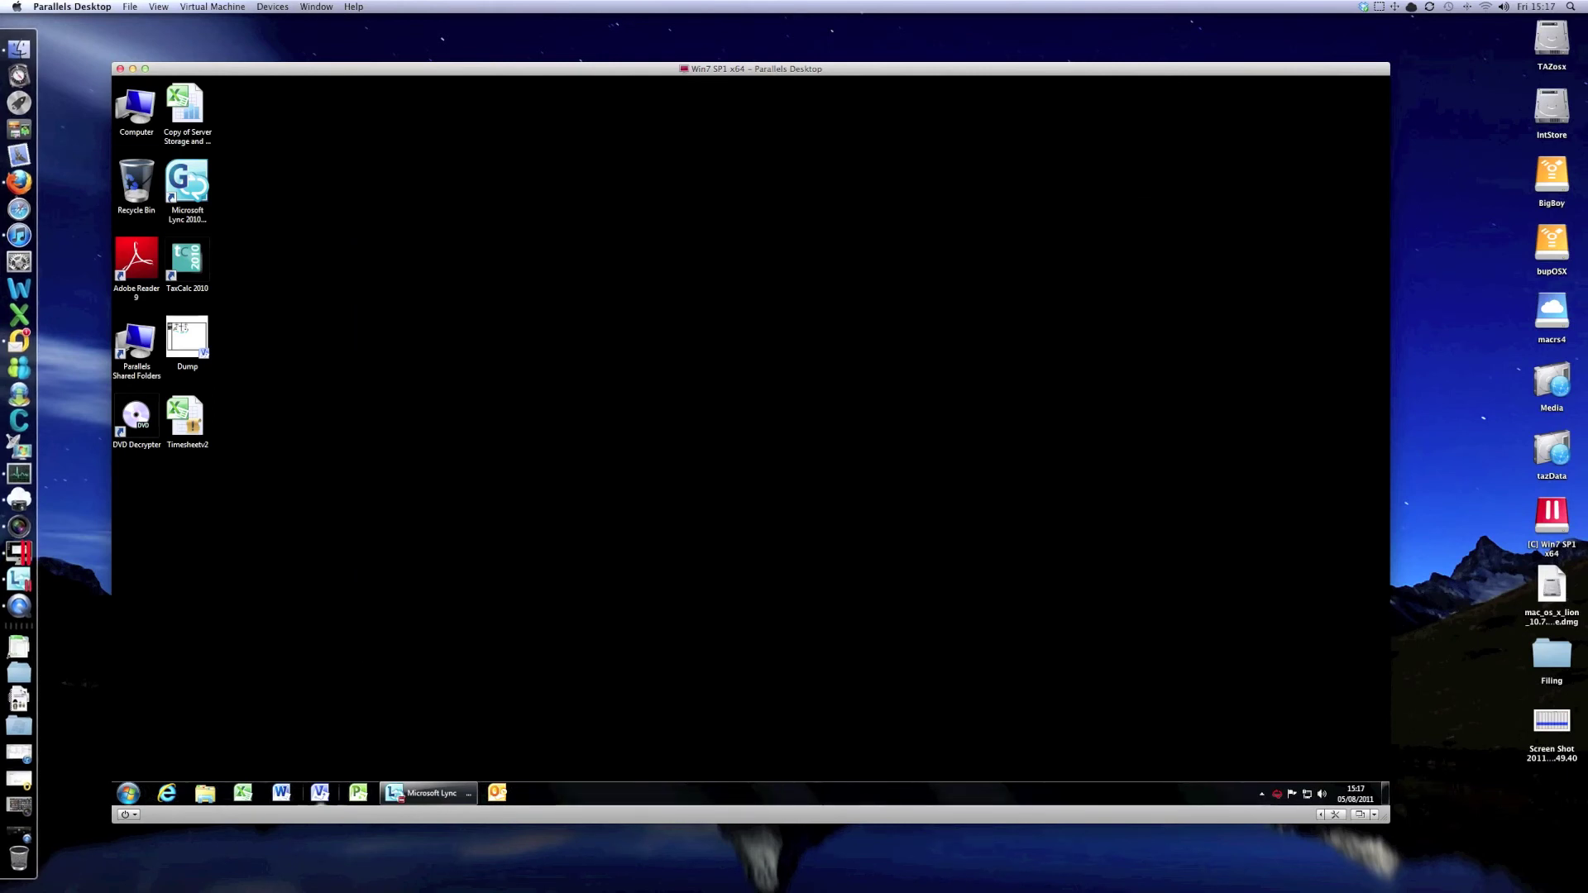
Step: Launch Excel, Word and Visio 2010 in the Windows 7 guest, then return to the Mac's first desktop
left_click(243, 792)
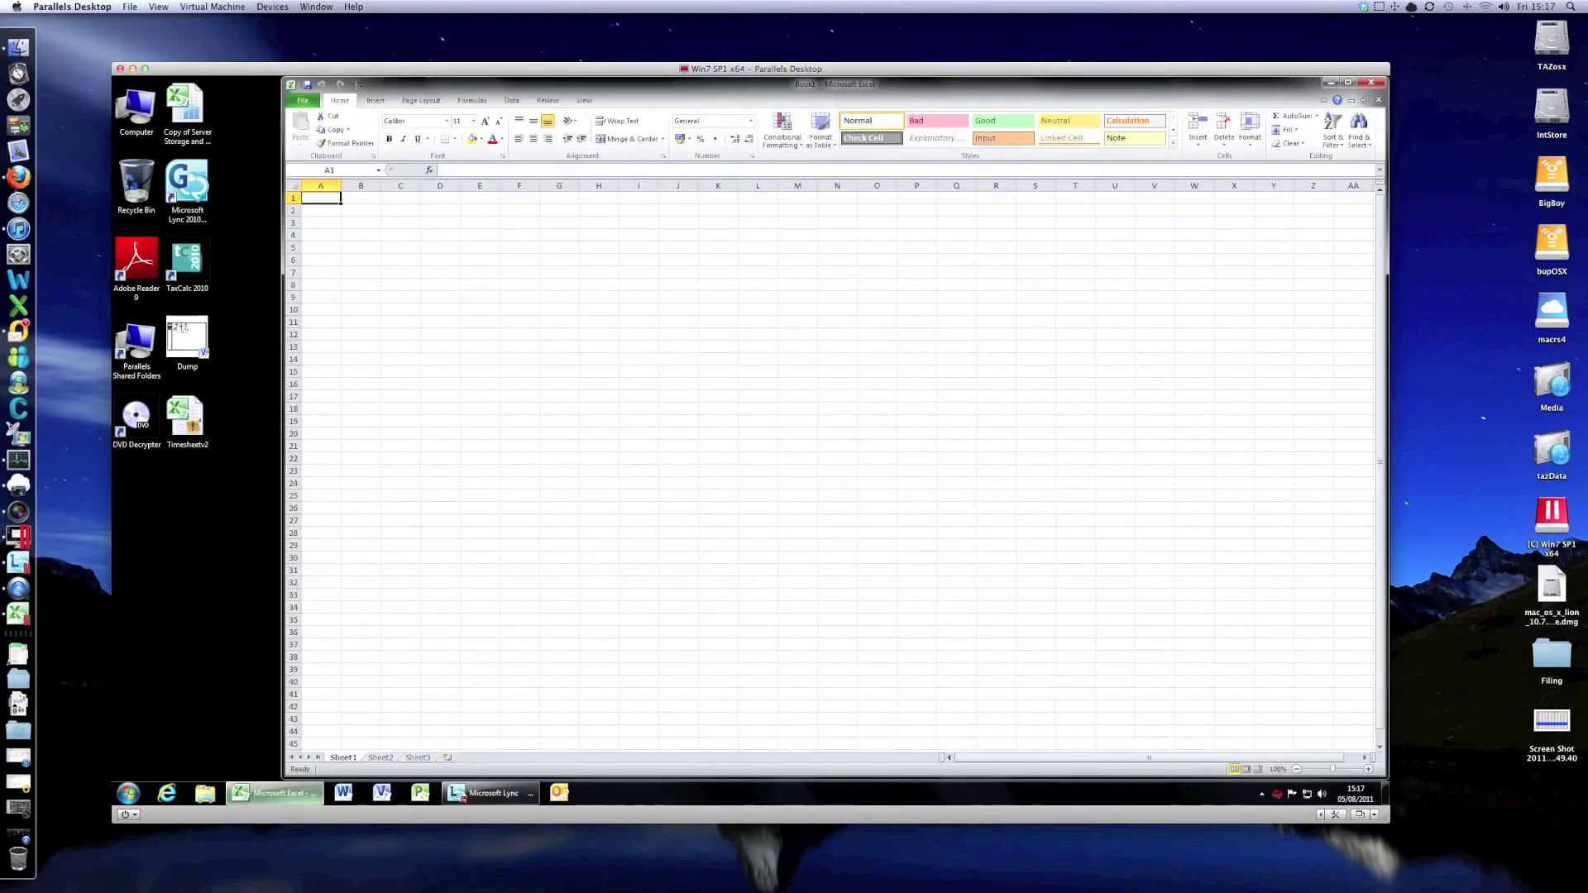
left_click(343, 792)
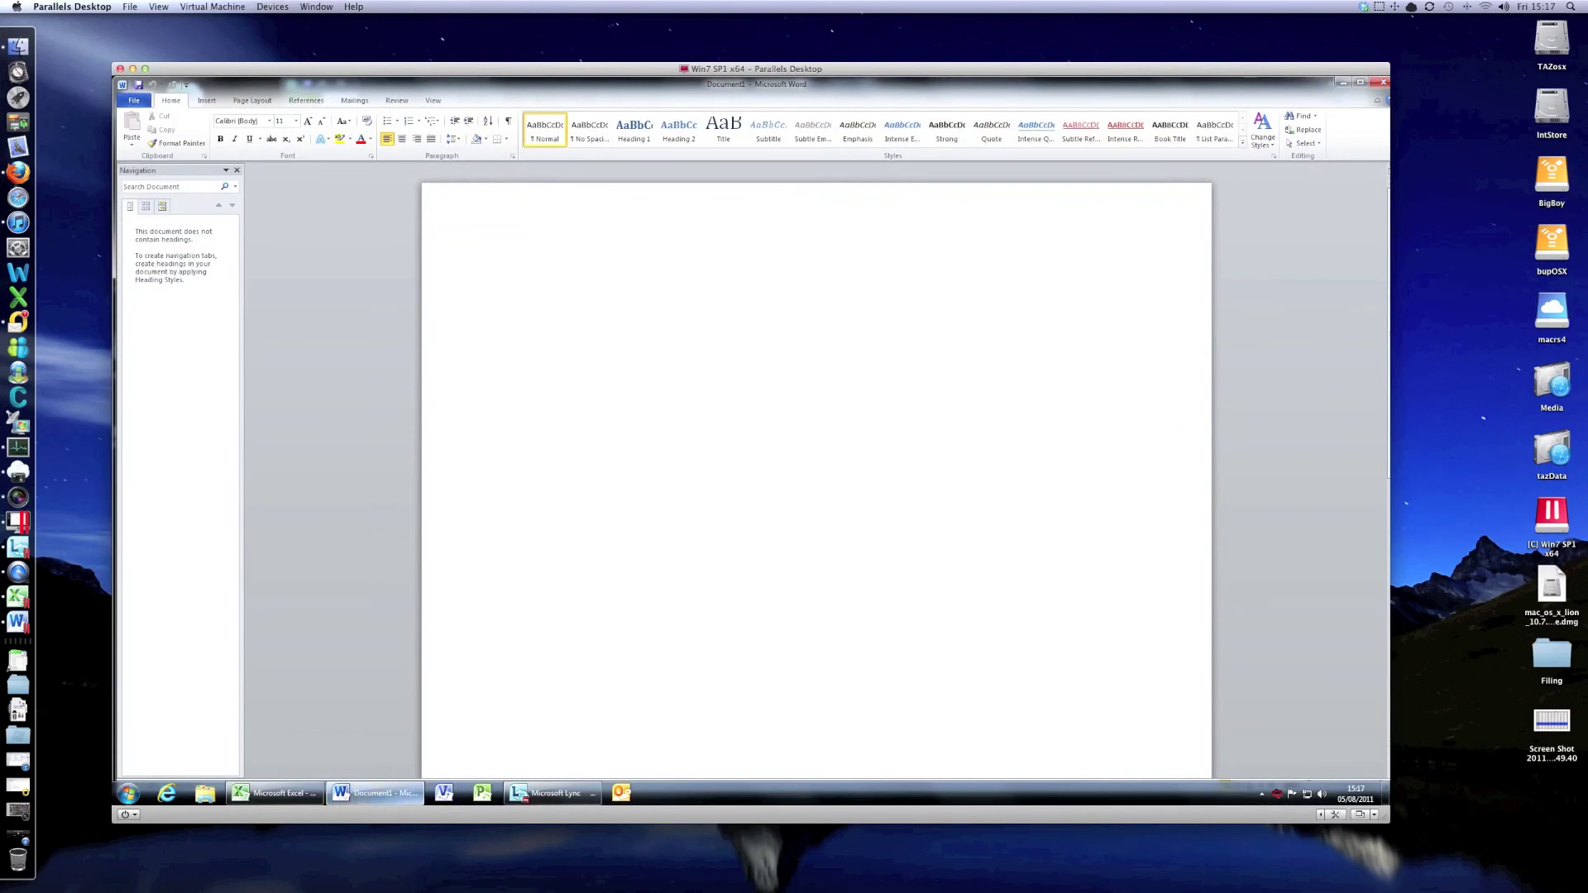
left_click(444, 792)
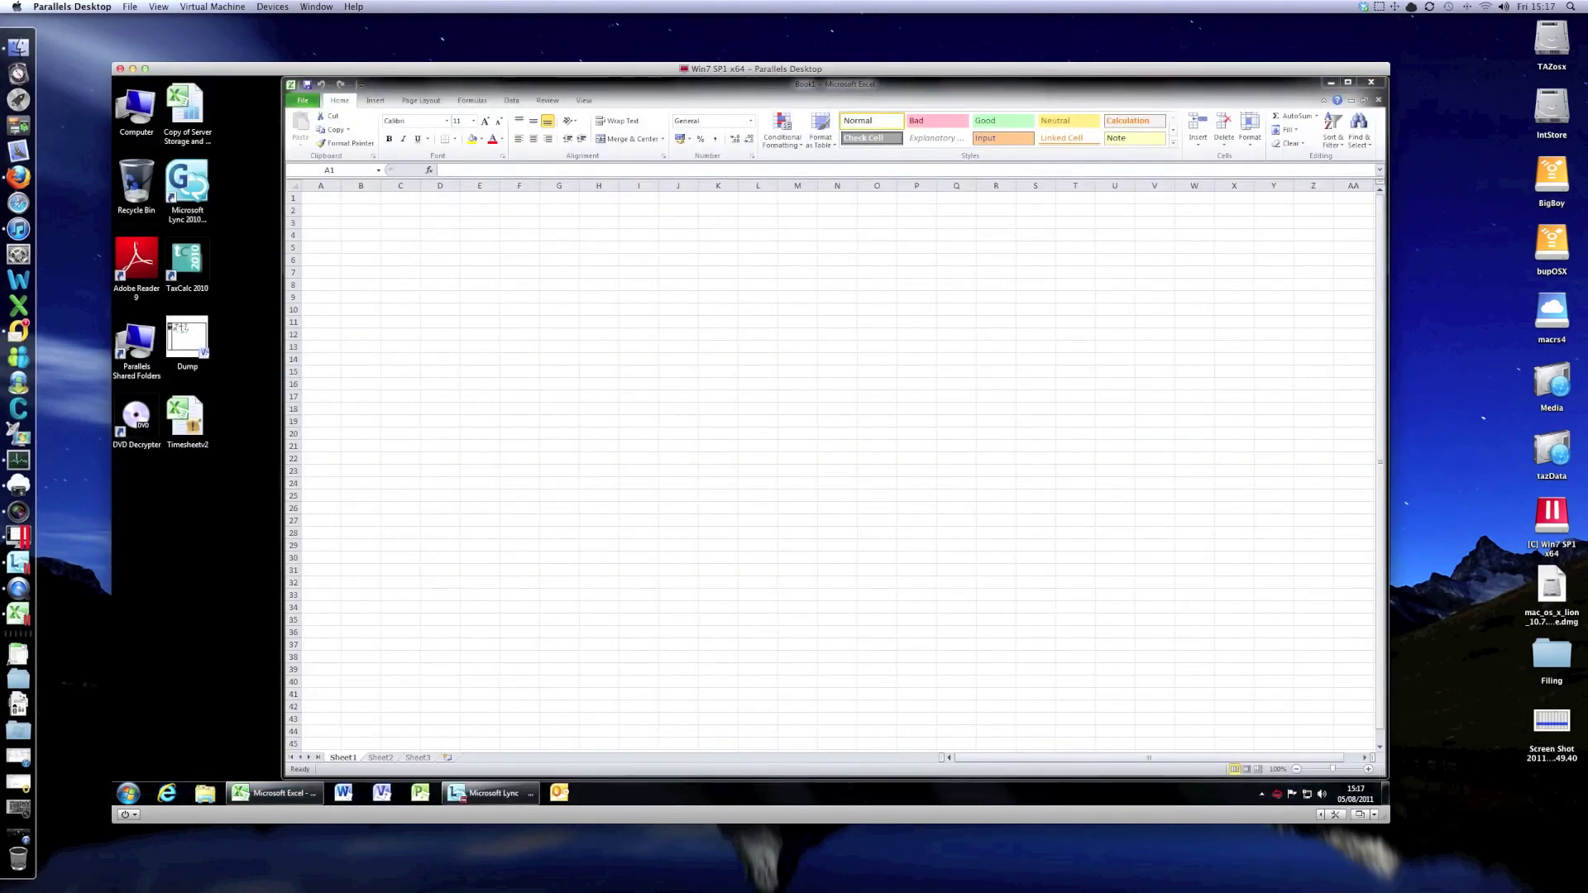
key("ctrl+Right")
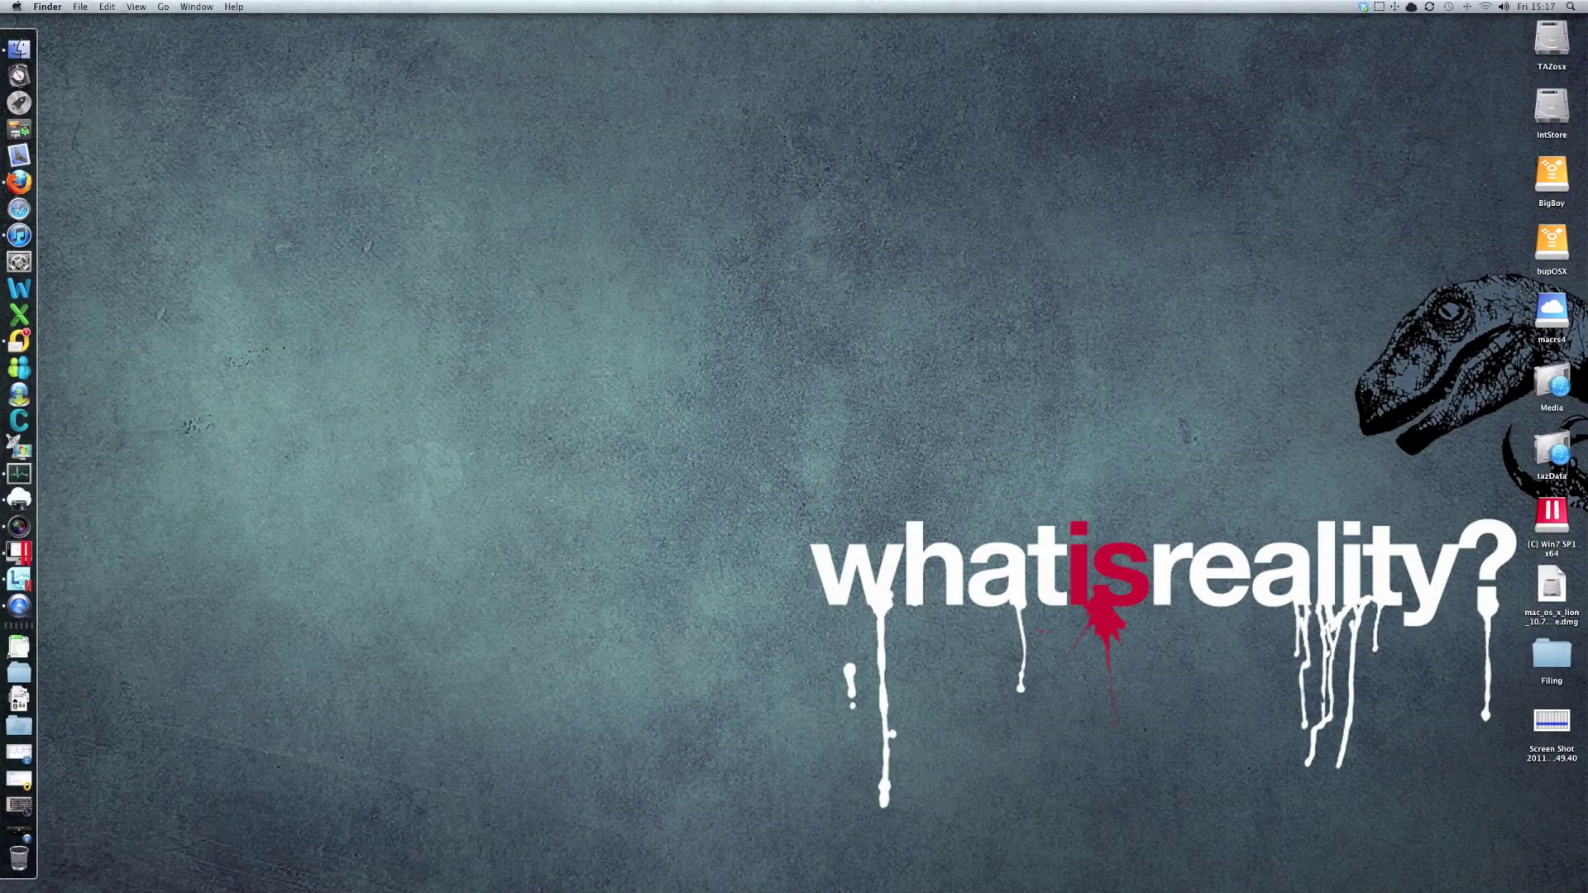
Step: Open the Aperture photo library, browse its projects, and minimise the window
left_click(19, 804)
scroll(1504, 484, "down", 20)
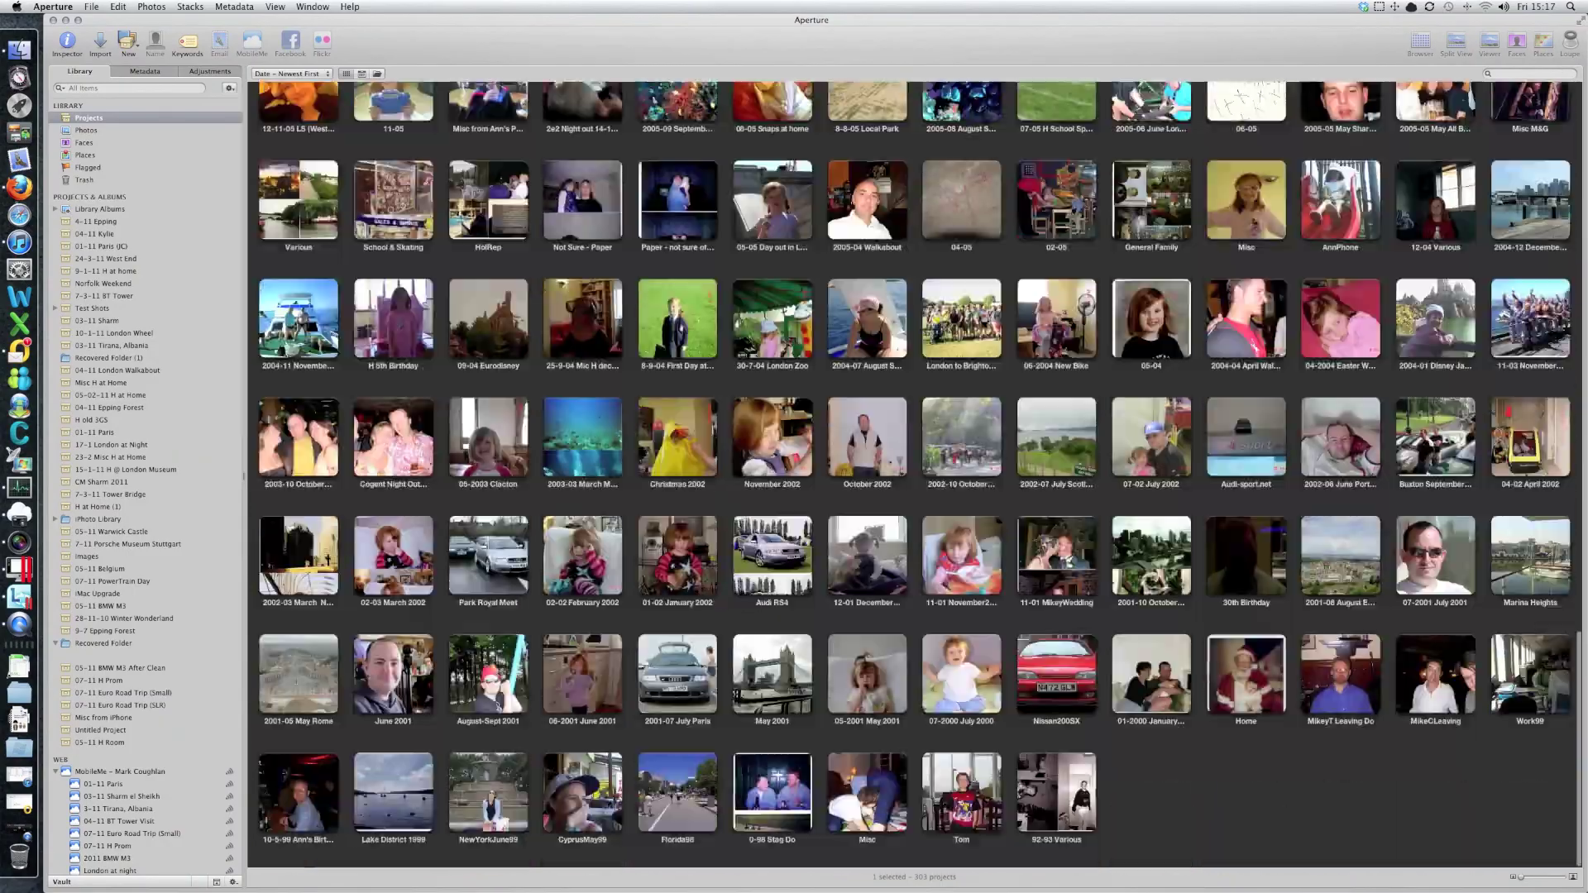
scroll(920, 476, "up", 15)
scroll(914, 475, "up", 10)
key("super+m")
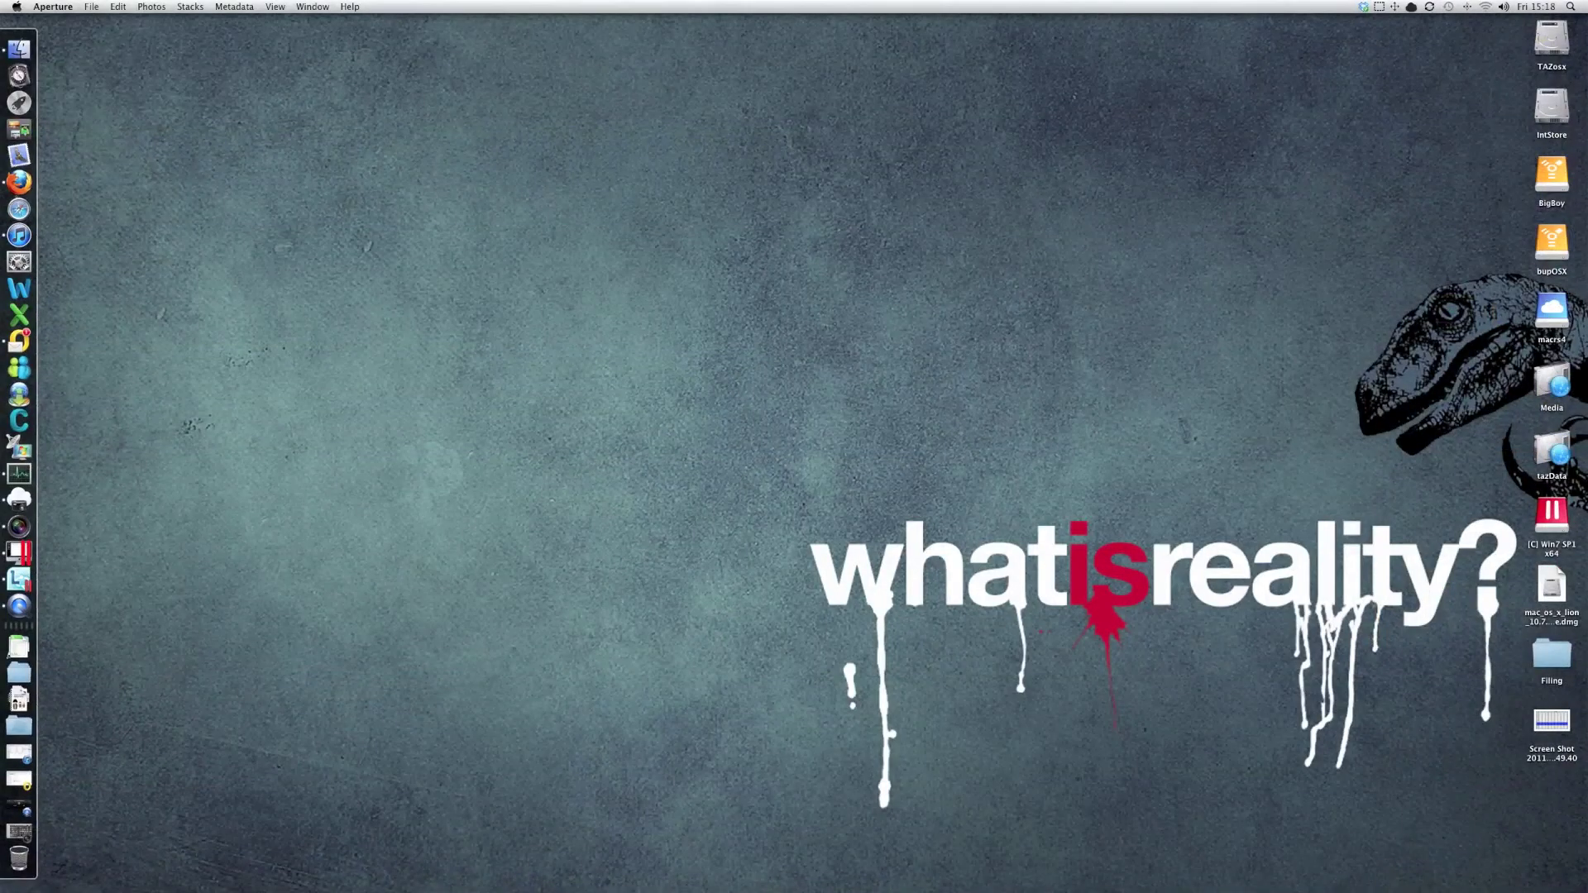
Step: Launch Word and Activity Monitor from the Dock, then quit both apps
left_click(19, 287)
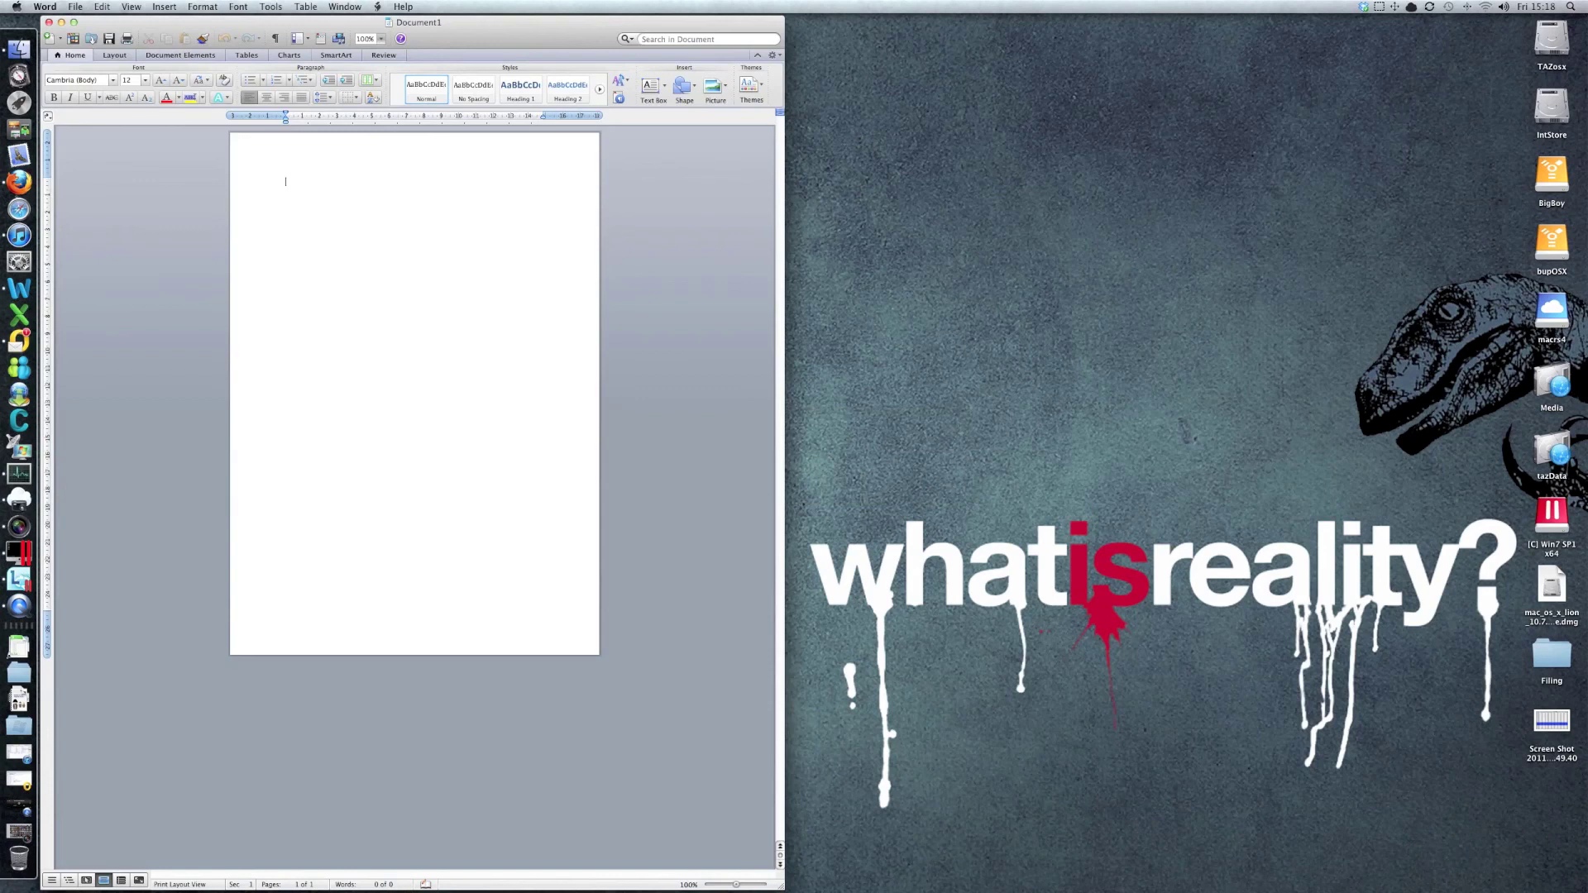
left_click(19, 473)
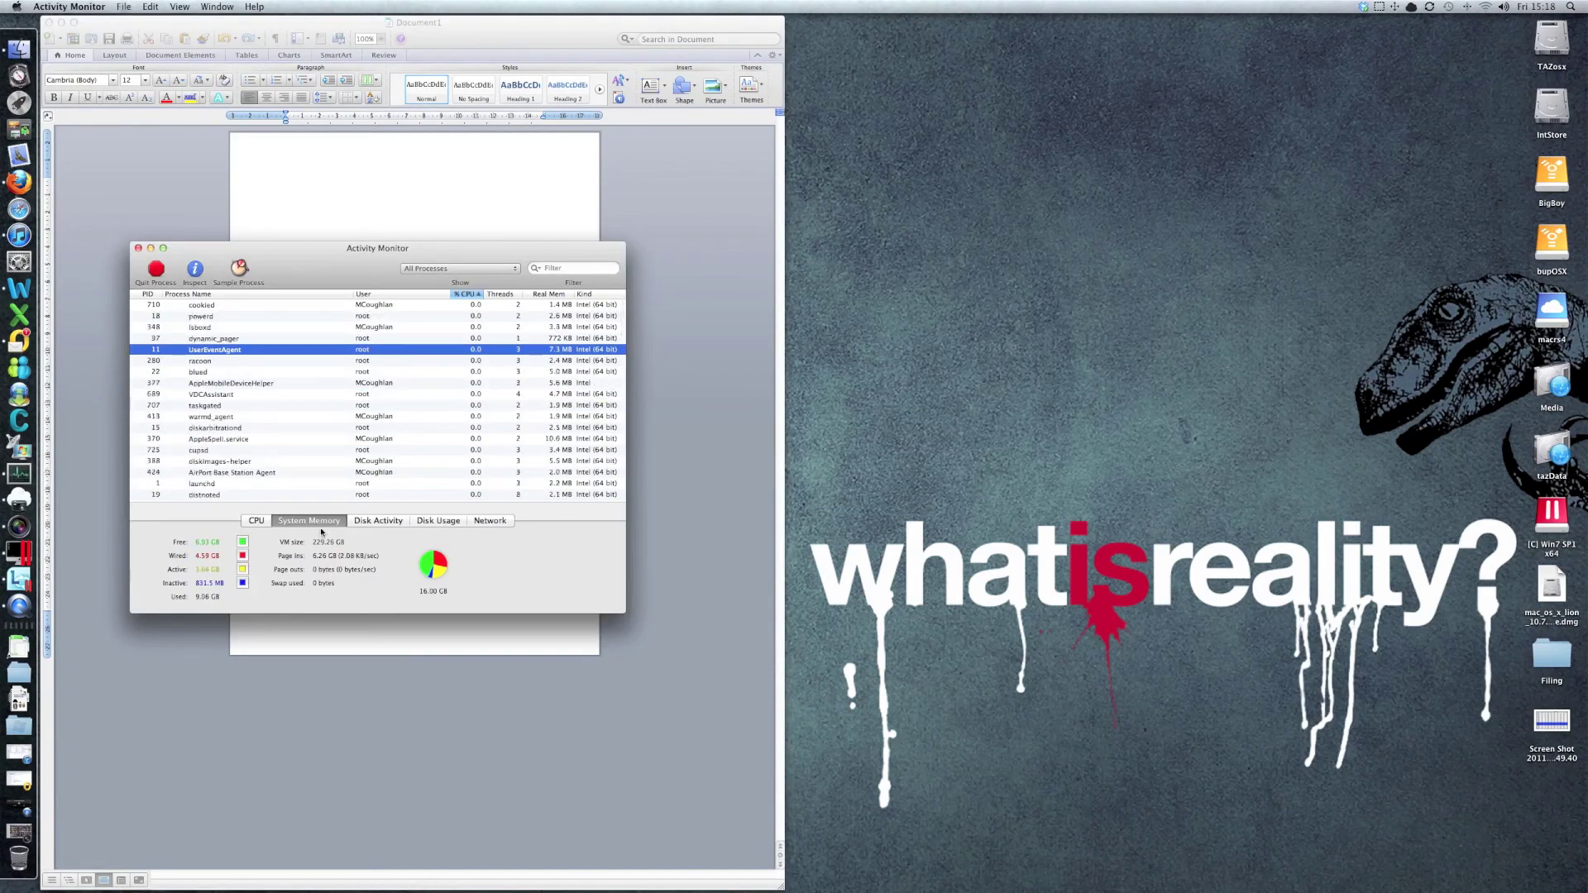
key("super+q")
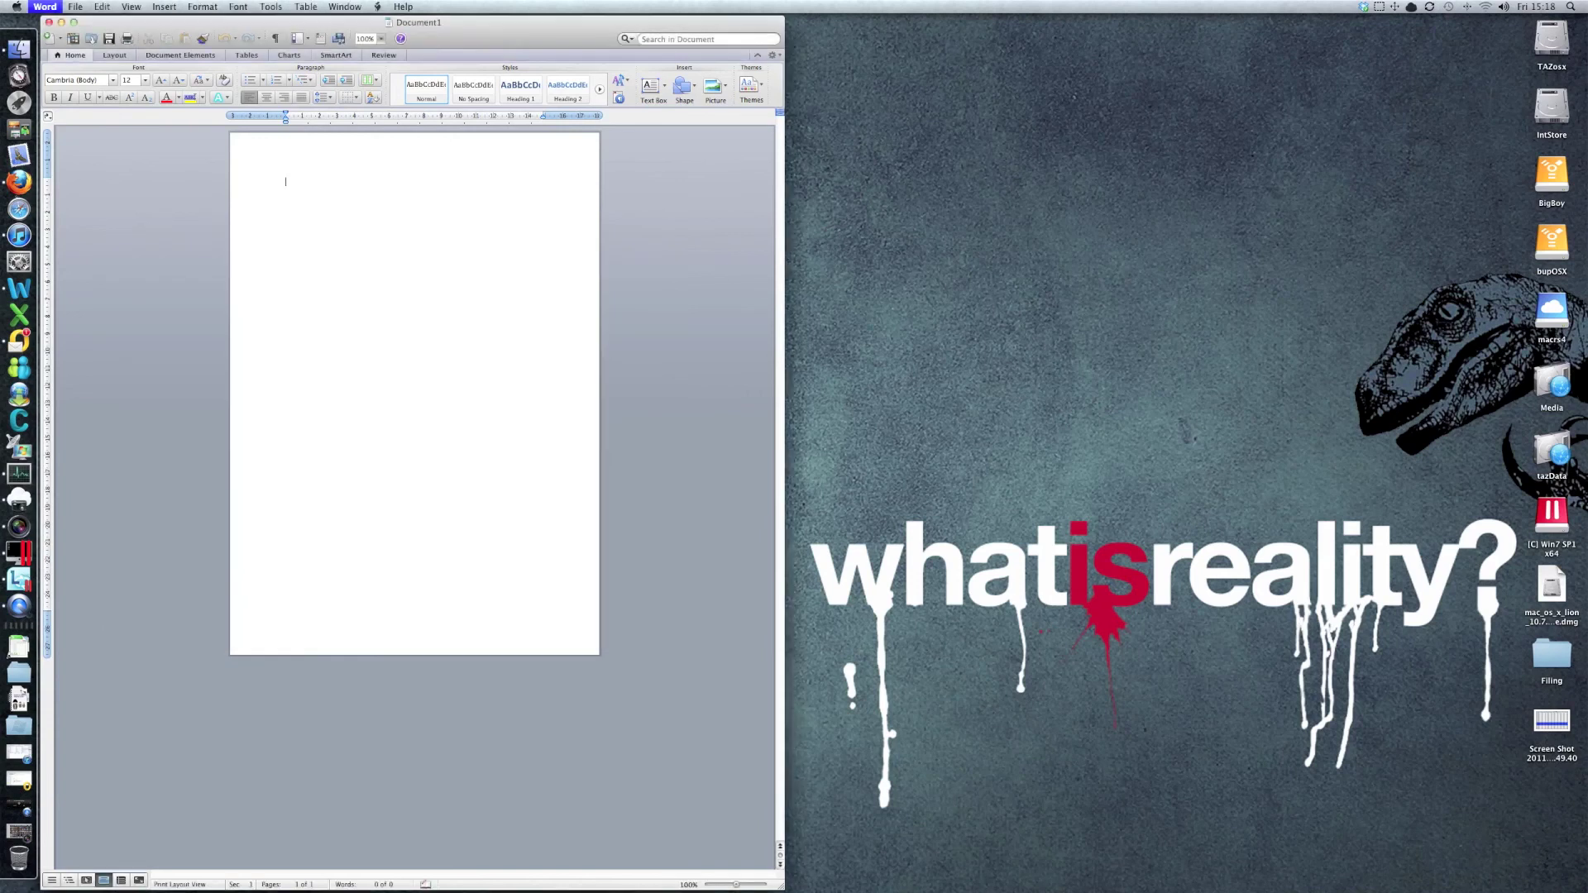
key("super+q")
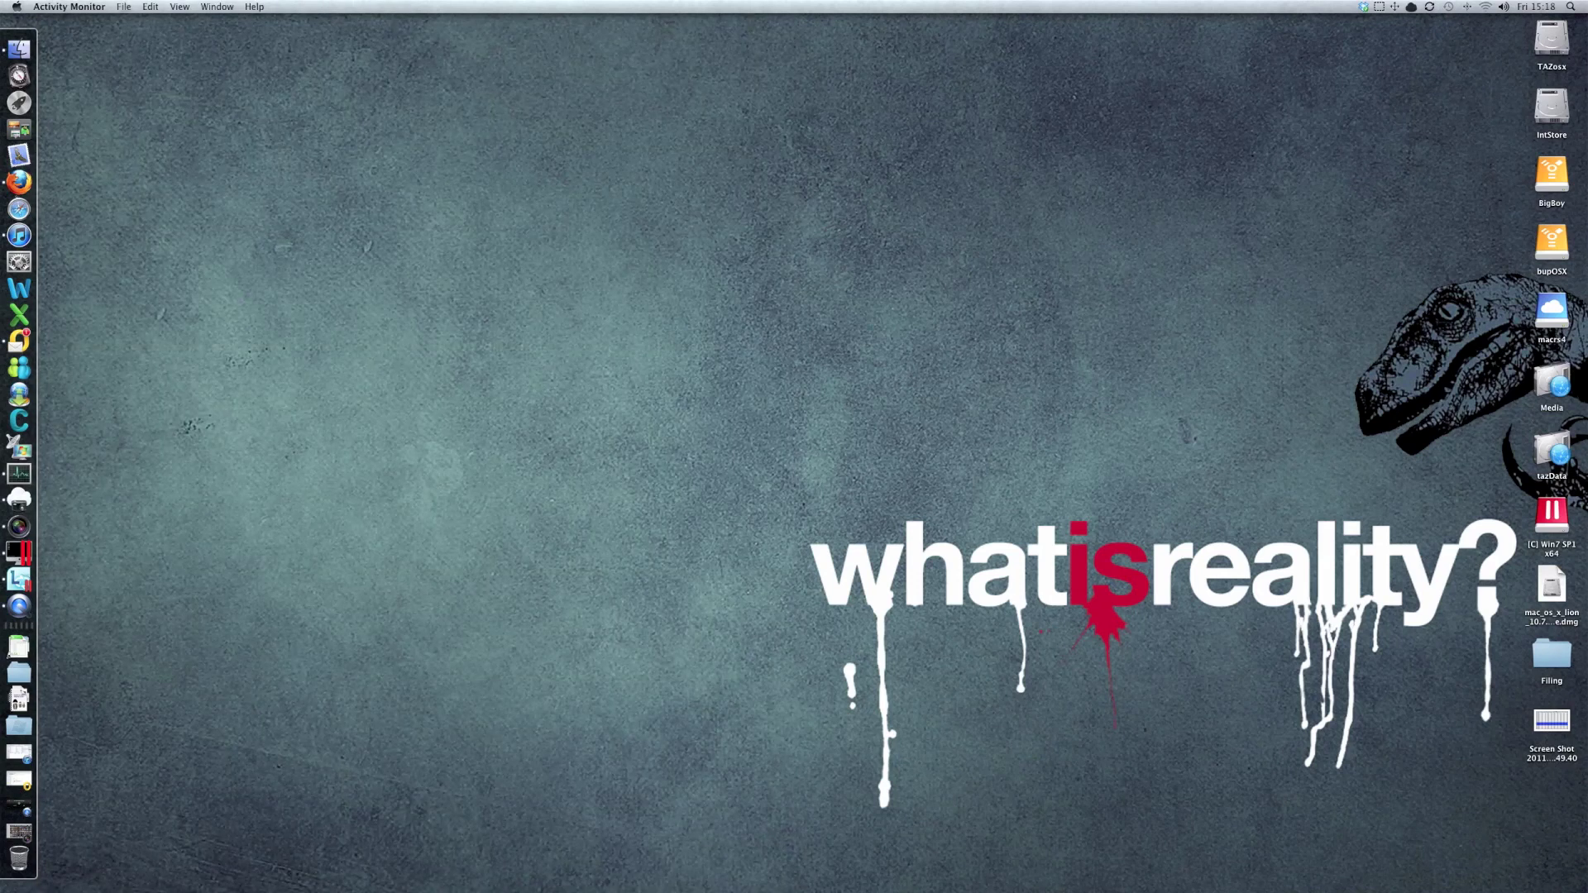